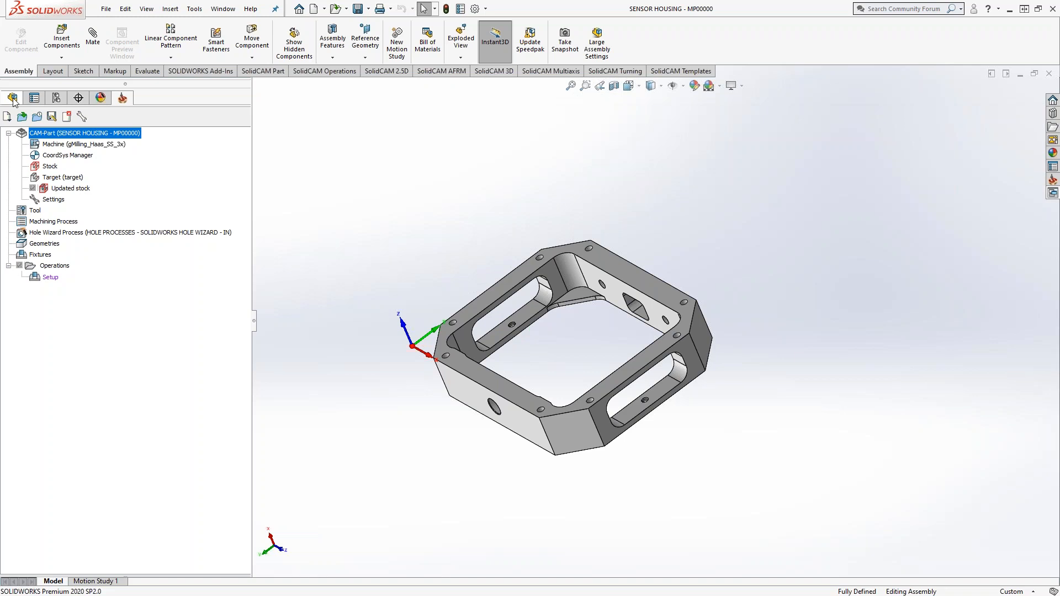
# Step: Show the assembly's feature tree and inspect the contents of the CAM component
pyautogui.click(13, 98)
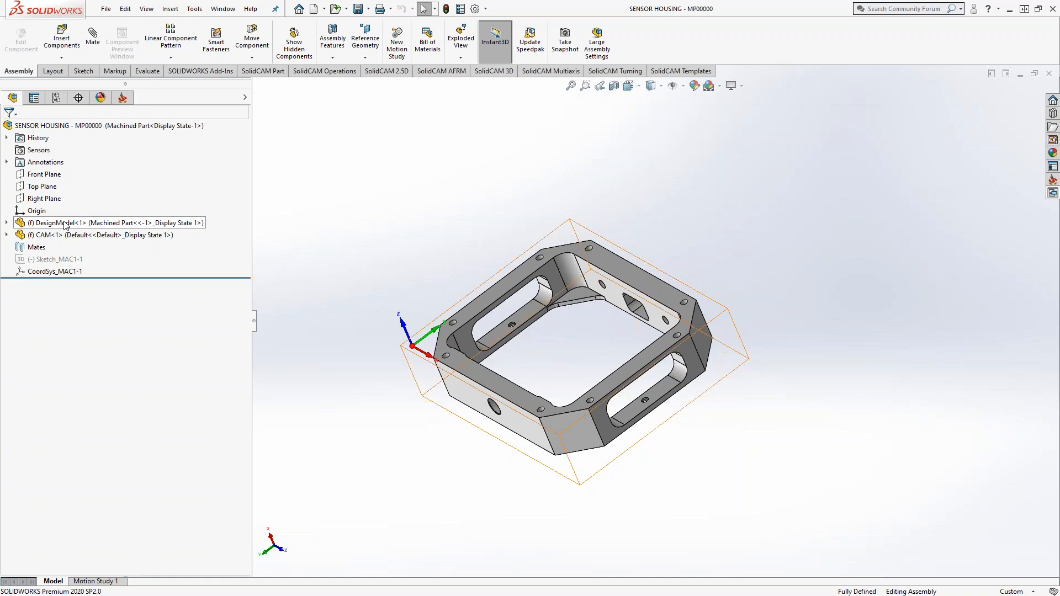
pyautogui.click(1052, 180)
pyautogui.click(487, 179)
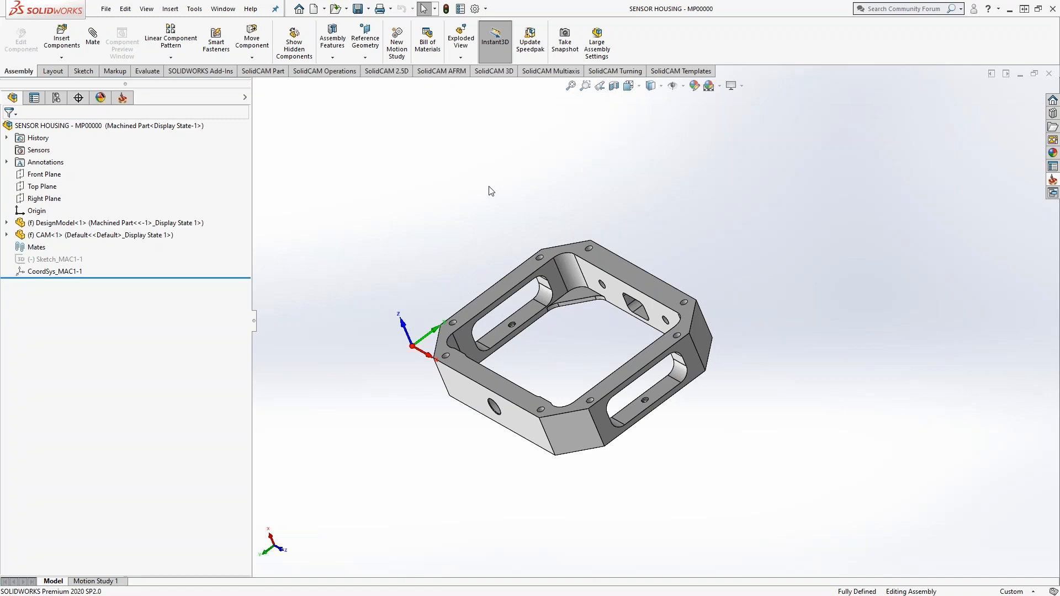
pyautogui.click(47, 235)
pyautogui.click(7, 235)
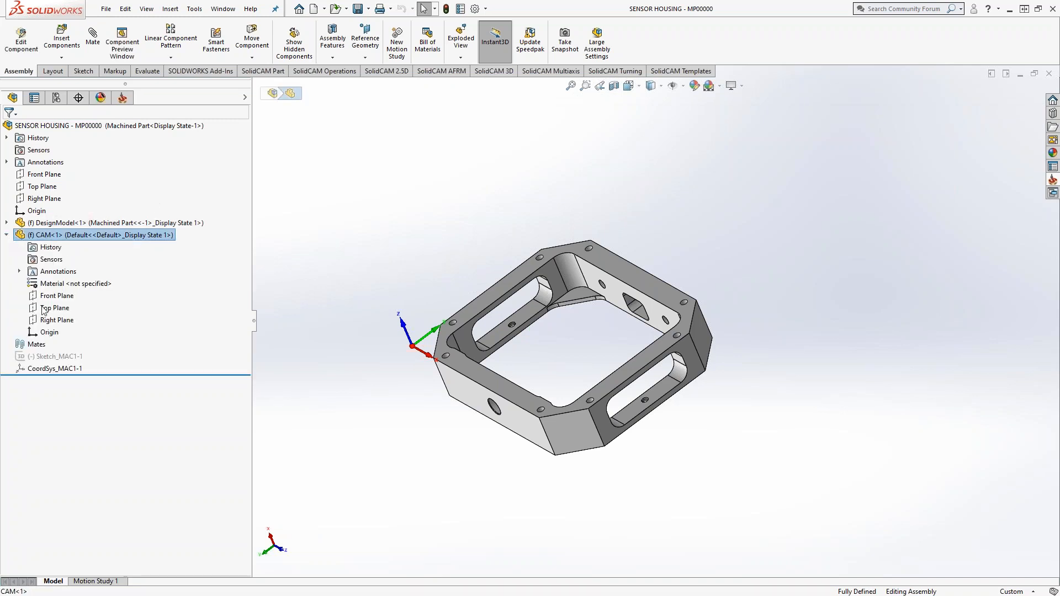
pyautogui.click(10, 234)
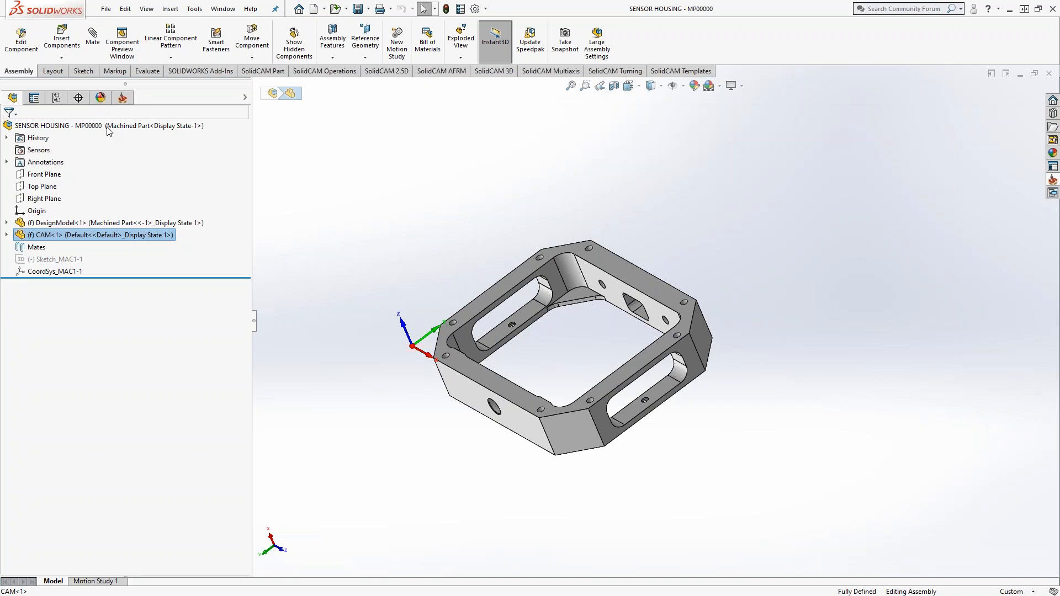
# Step: Try to insert the Jergens Vice - Back Jaw assembly from the Desktop beside the sensor housing
pyautogui.click(64, 40)
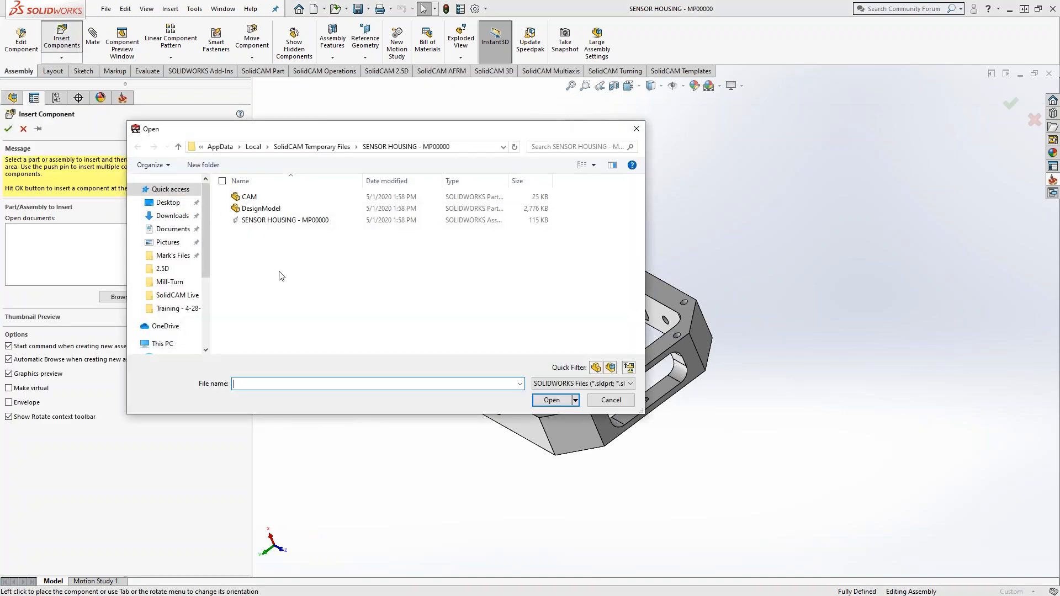
pyautogui.click(166, 203)
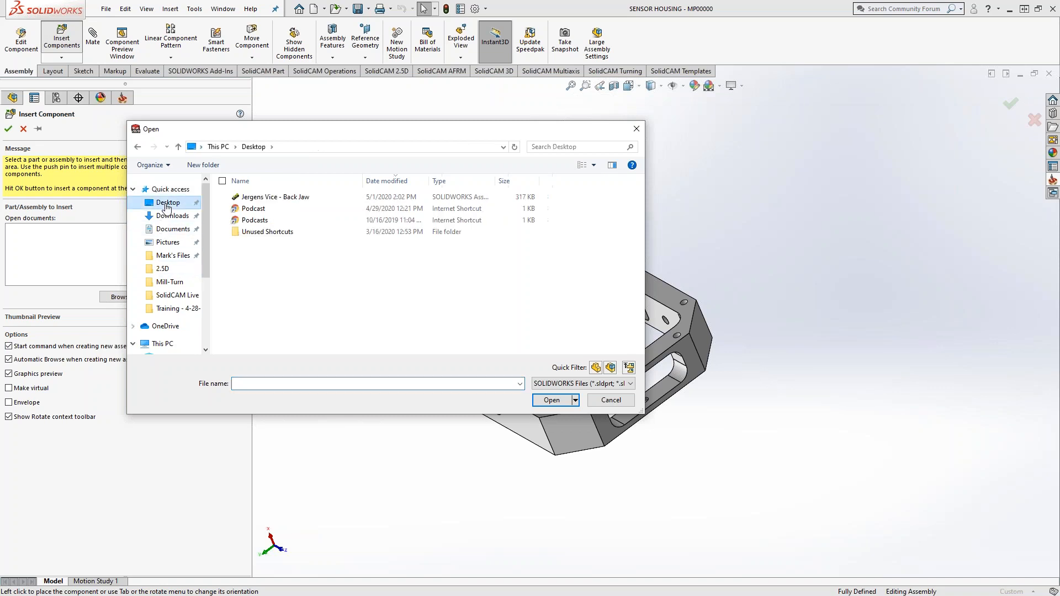
pyautogui.click(297, 198)
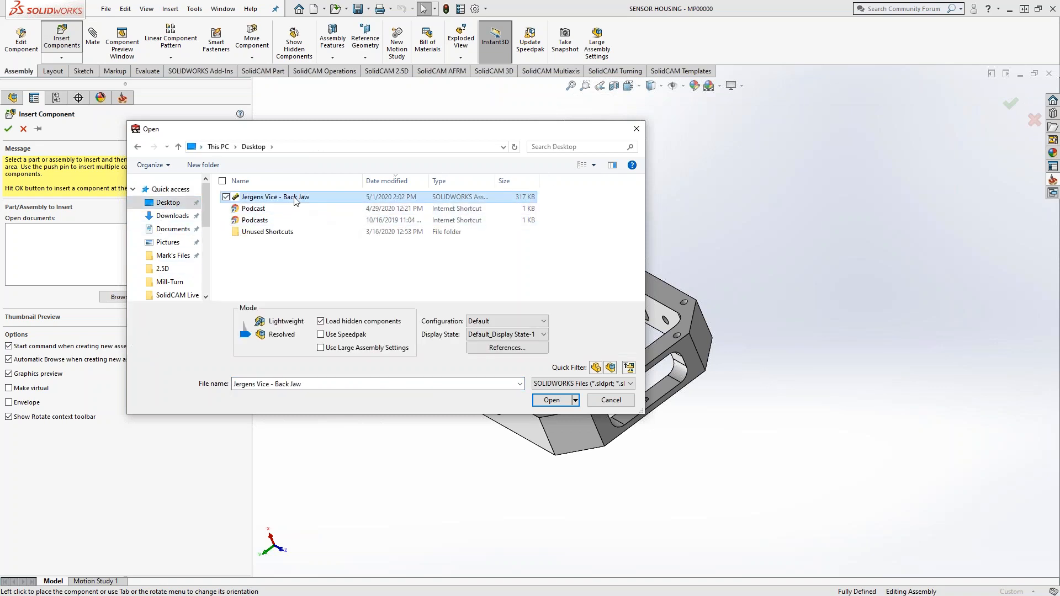
pyautogui.moveTo(495, 180); pyautogui.dragTo(528, 180)
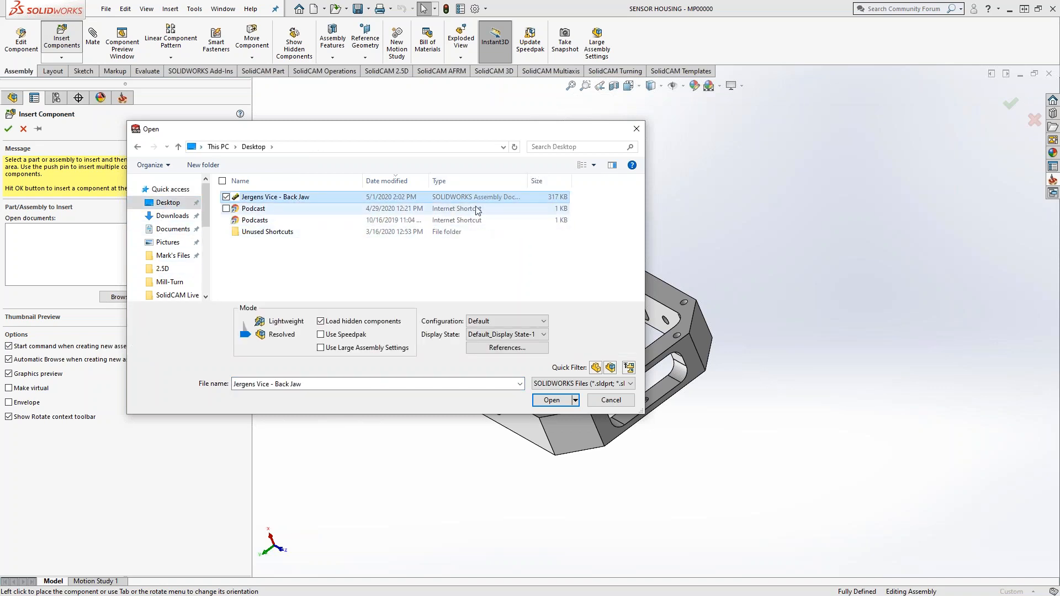
pyautogui.click(550, 400)
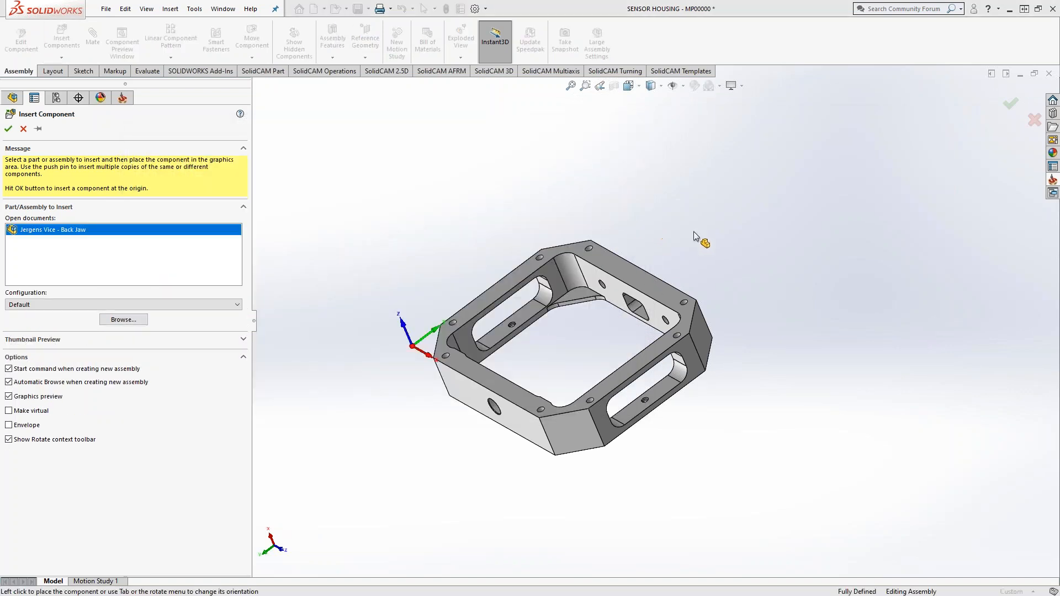
pyautogui.scroll(3, 684, 219)
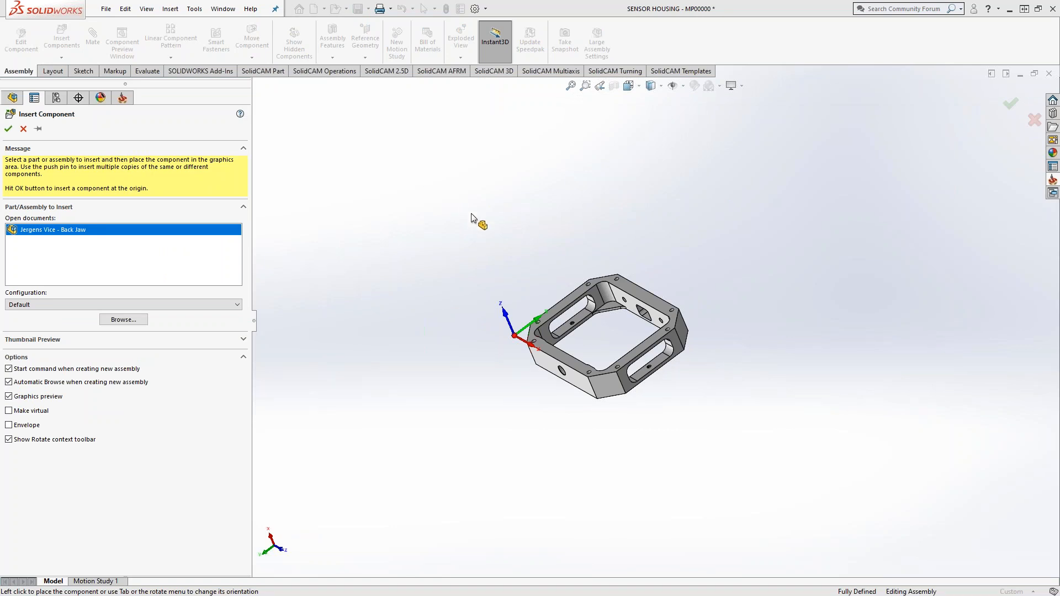
pyautogui.click(428, 205)
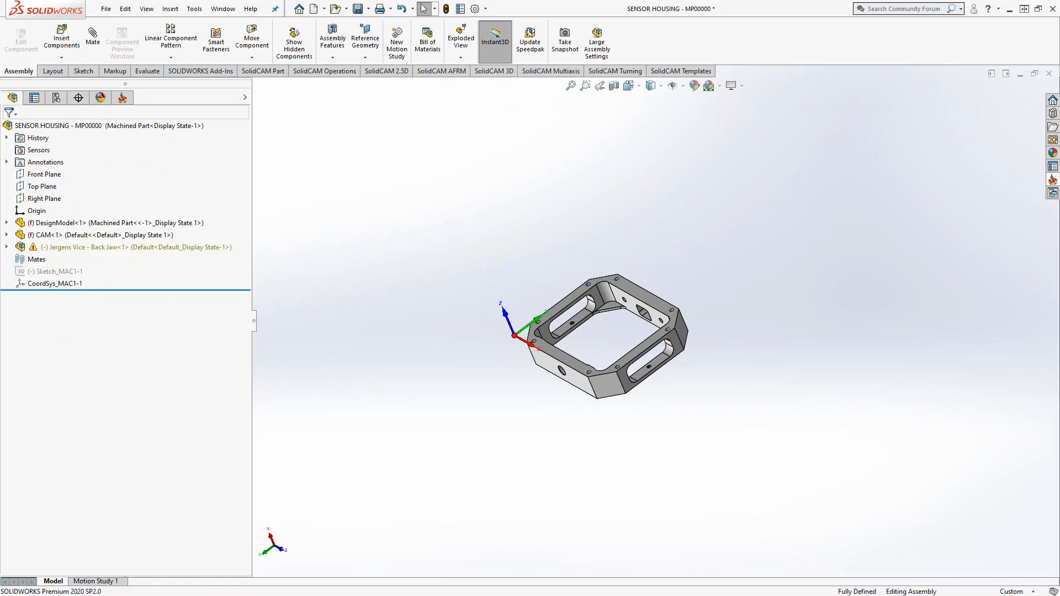
# Step: Check the subcomponents of the inserted Jergens Vice - Back Jaw and delete it from the assembly
pyautogui.click(8, 247)
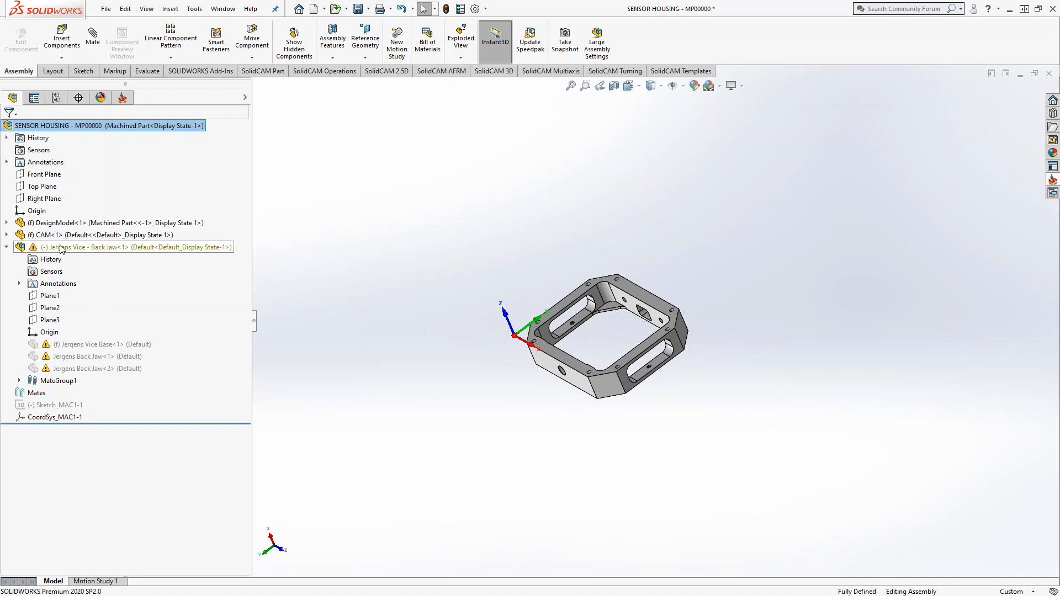
pyautogui.click(8, 246)
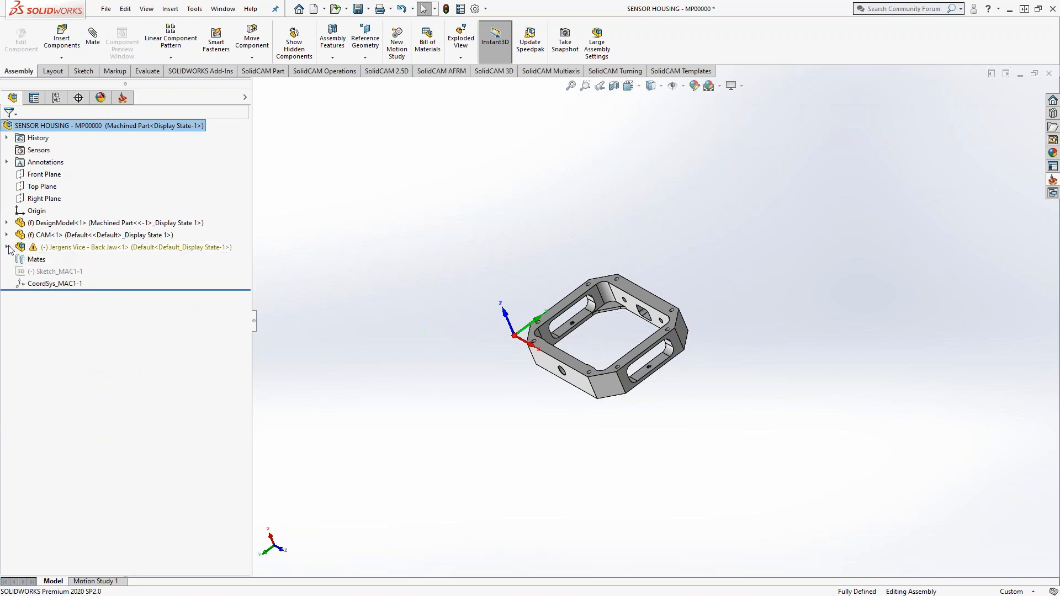
pyautogui.rightClick(53, 249)
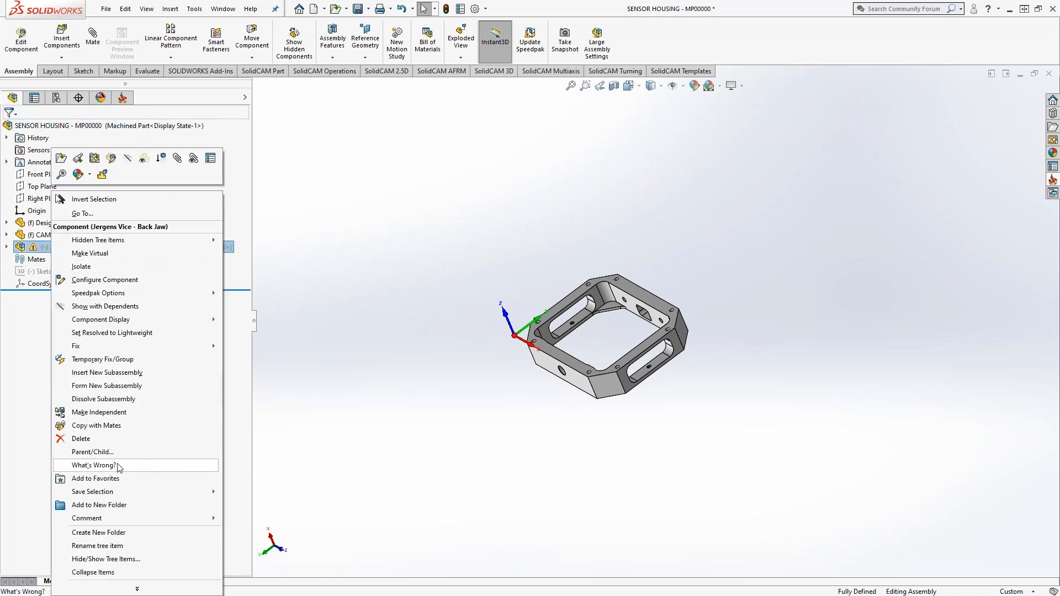
pyautogui.click(89, 439)
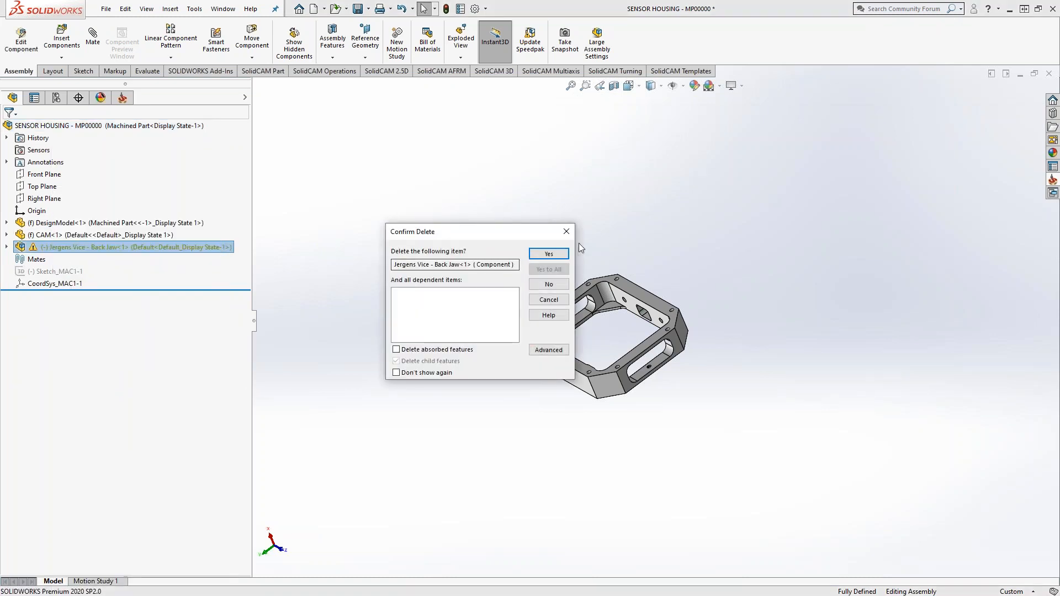
pyautogui.click(548, 255)
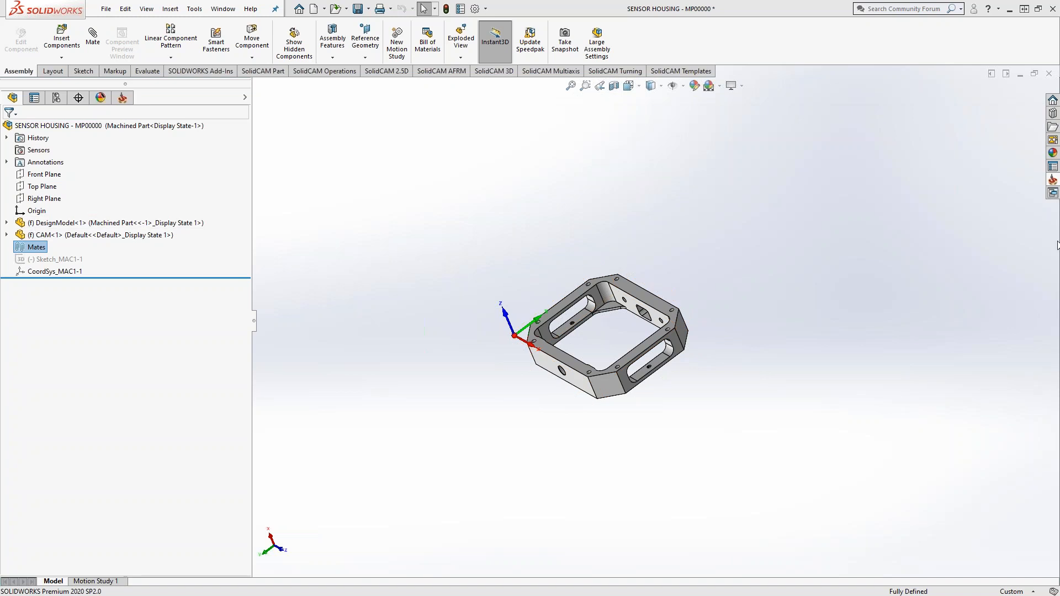
# Step: Insert the Jergens Vice - Back Jaw assembly from the GATE BOX folder, showing only SOLIDWORKS assembly files, and place it above the housing
pyautogui.moveTo(653, 289); pyautogui.dragTo(647, 276)
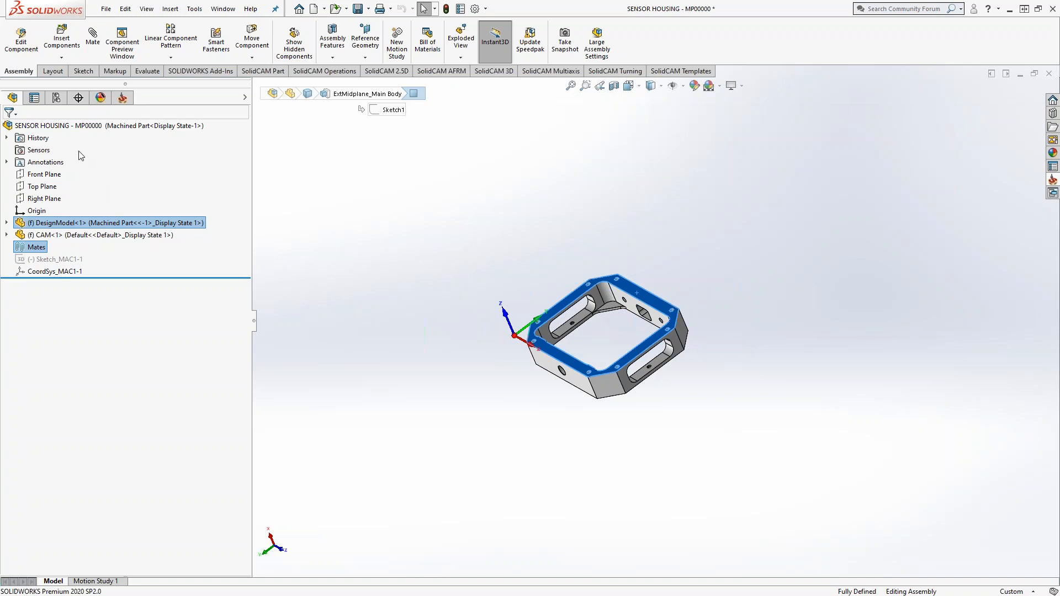
pyautogui.click(63, 42)
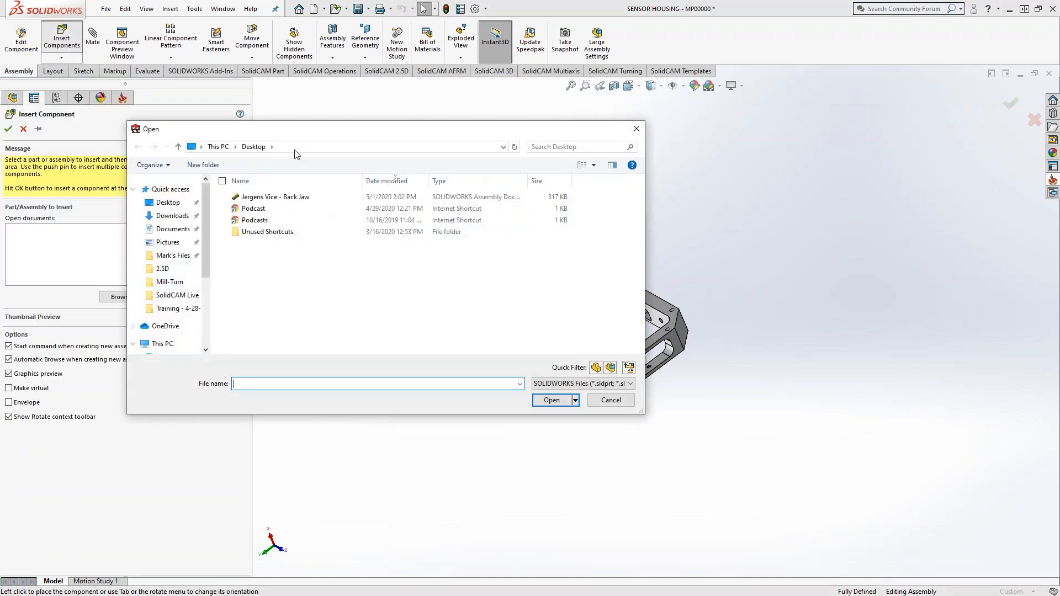
pyautogui.hotkey('ctrl', 'v')
pyautogui.press('Return')
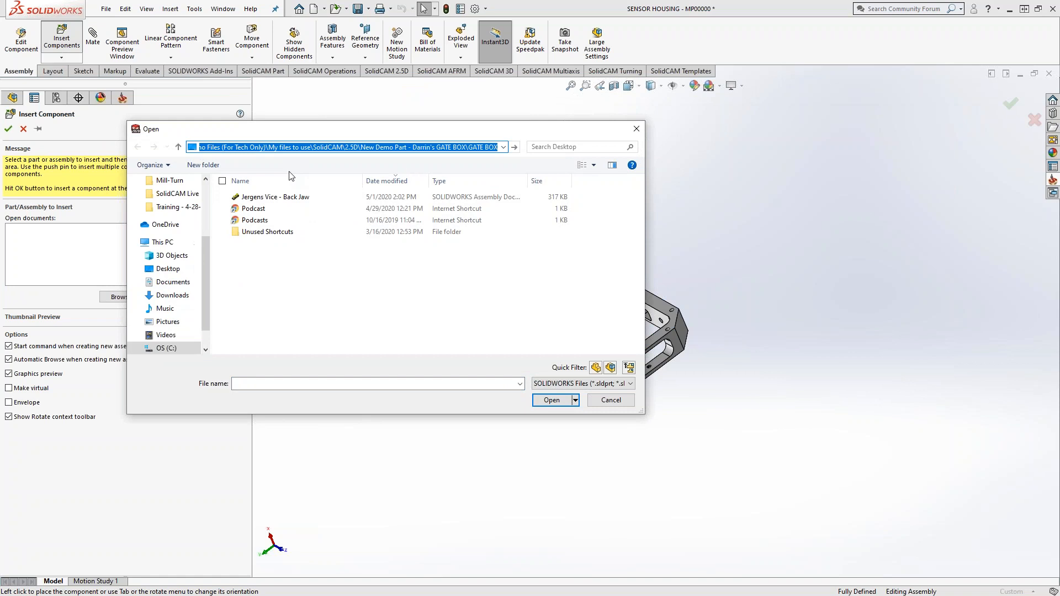
pyautogui.click(627, 383)
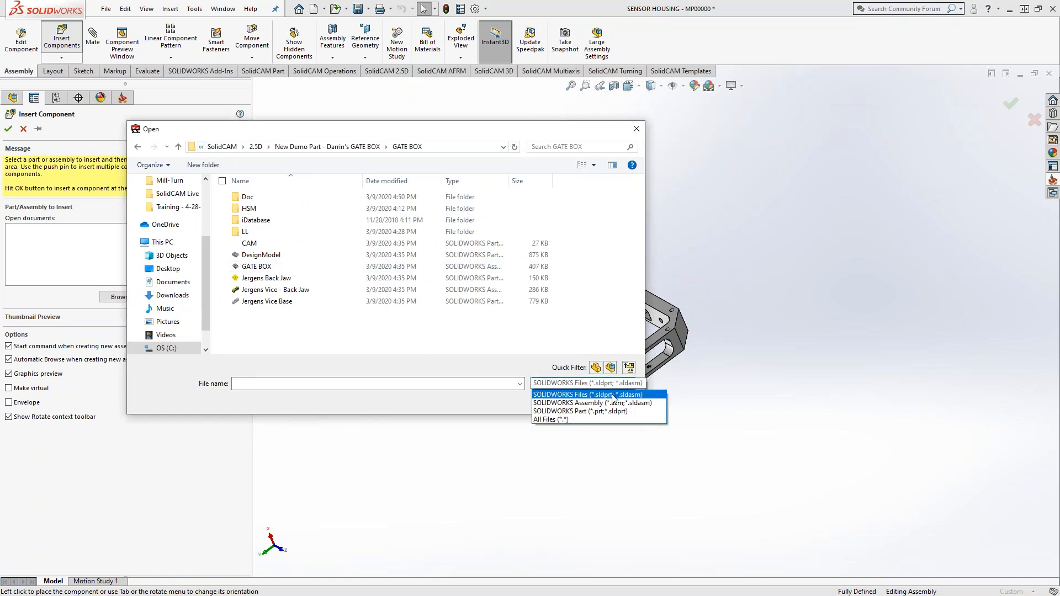
pyautogui.click(618, 402)
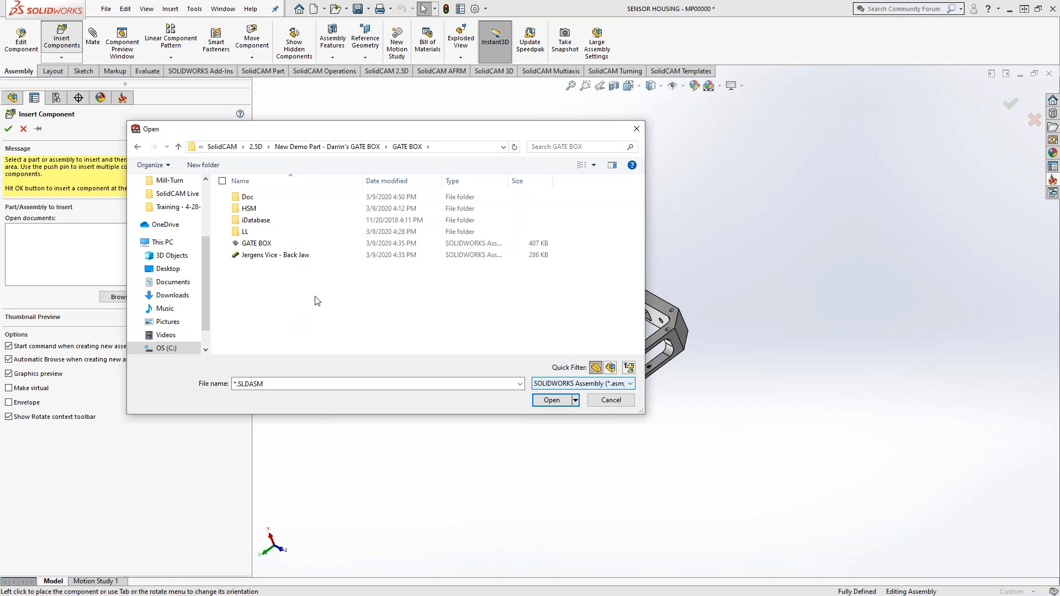
pyautogui.click(339, 258)
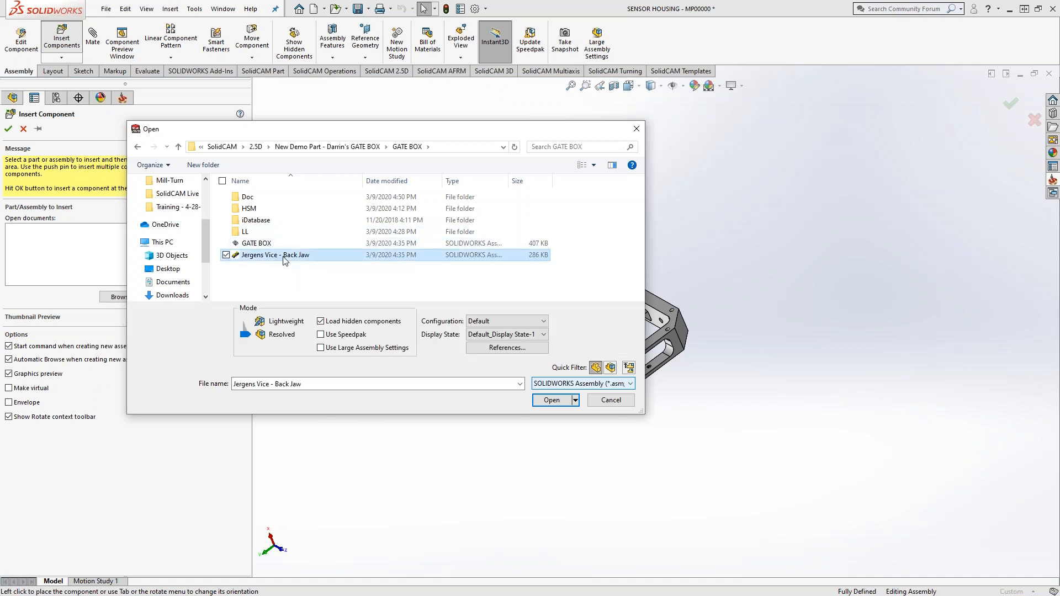
pyautogui.click(552, 400)
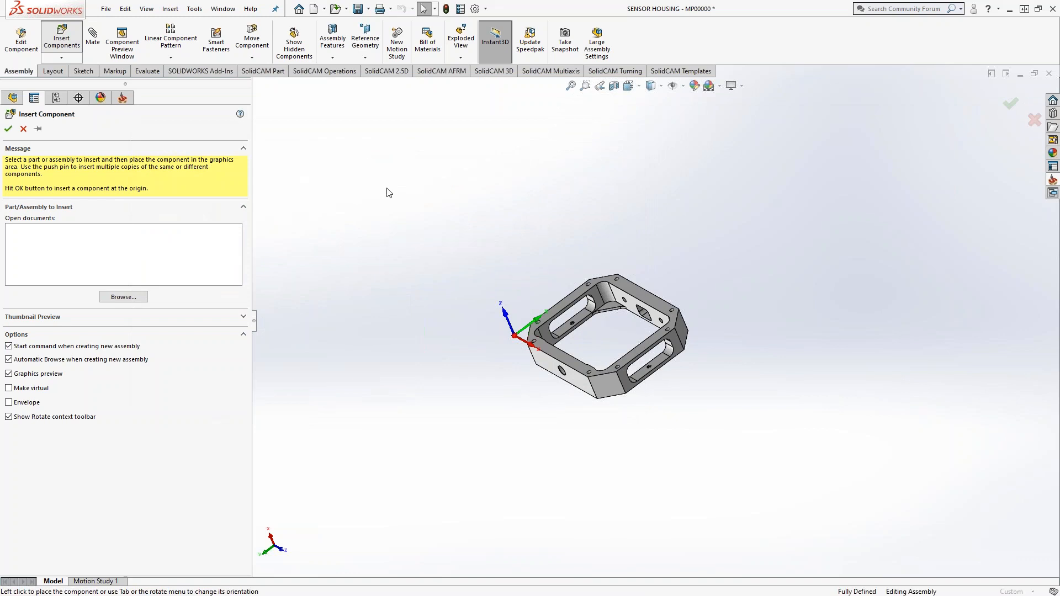
pyautogui.scroll(5, 464, 233)
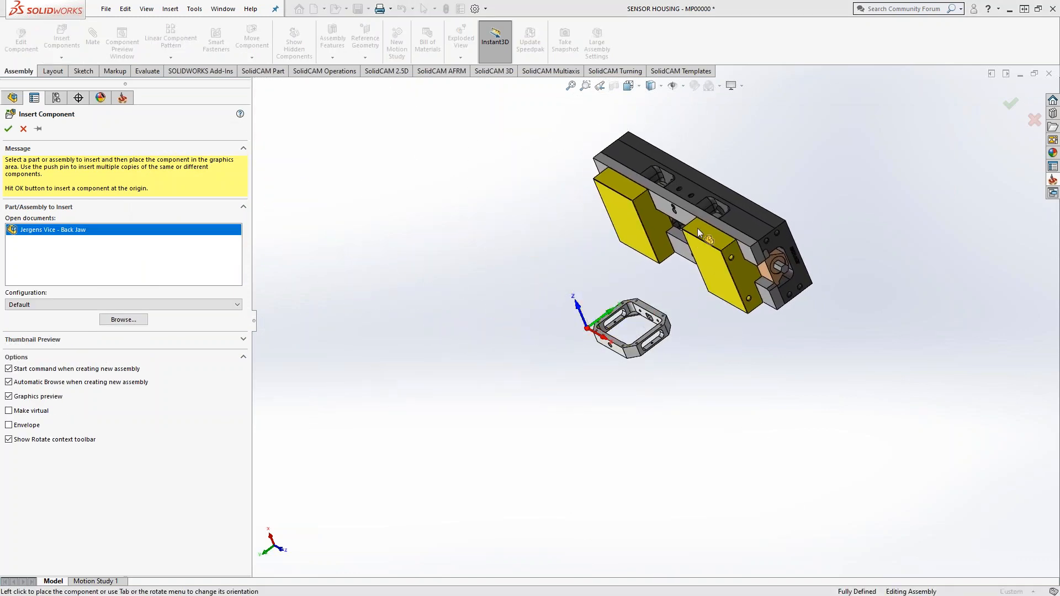
pyautogui.click(698, 237)
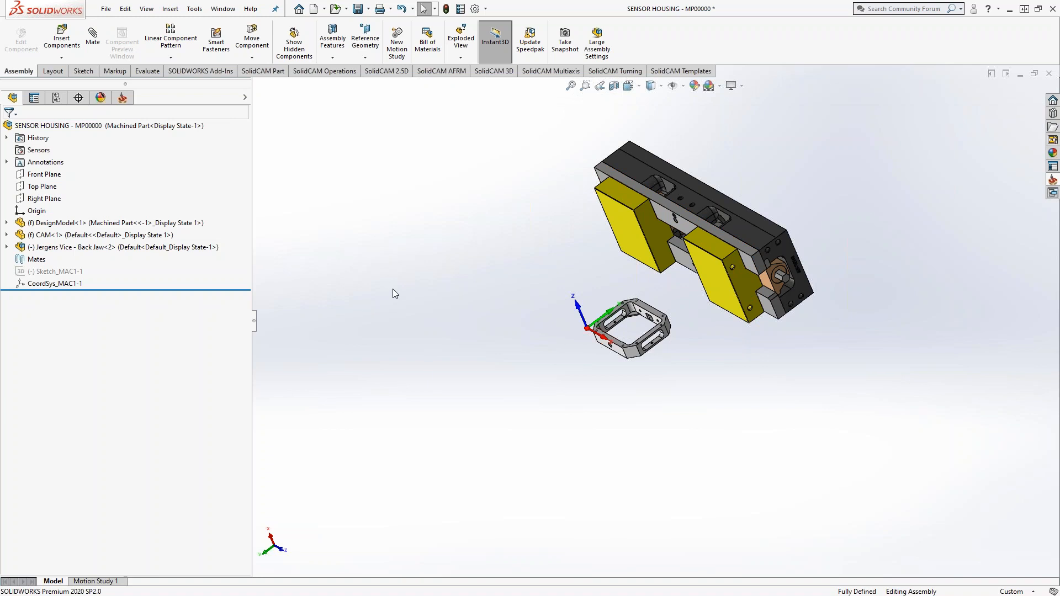
# Step: Make the Jergens Vice - Back Jaw subassembly flexible and test moving its jaws
pyautogui.click(100, 251)
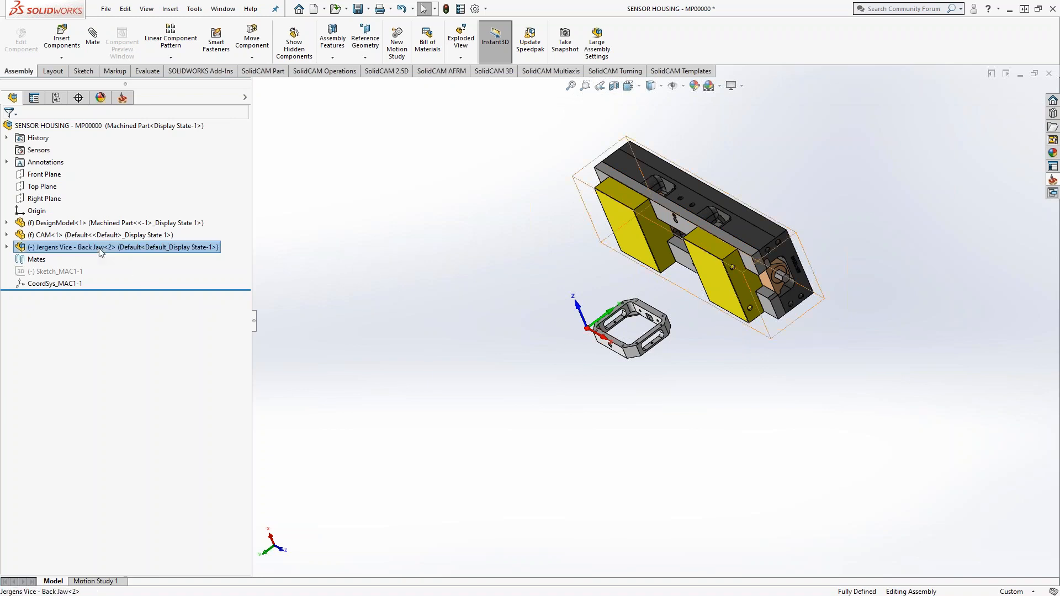
pyautogui.rightClick(98, 248)
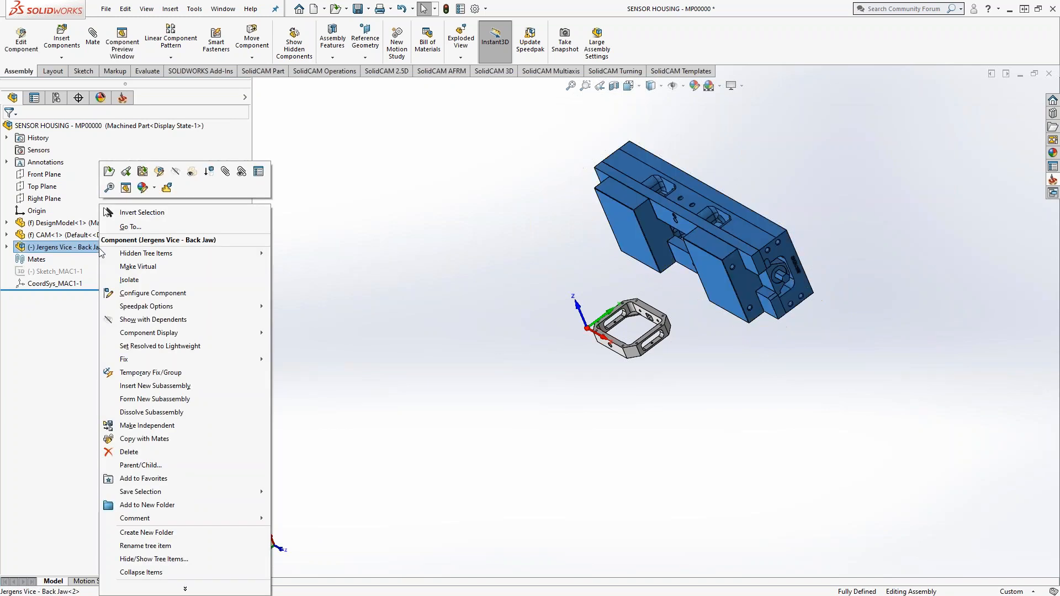
pyautogui.click(168, 189)
pyautogui.click(429, 288)
pyautogui.moveTo(548, 284); pyautogui.dragTo(585, 257, button='middle')
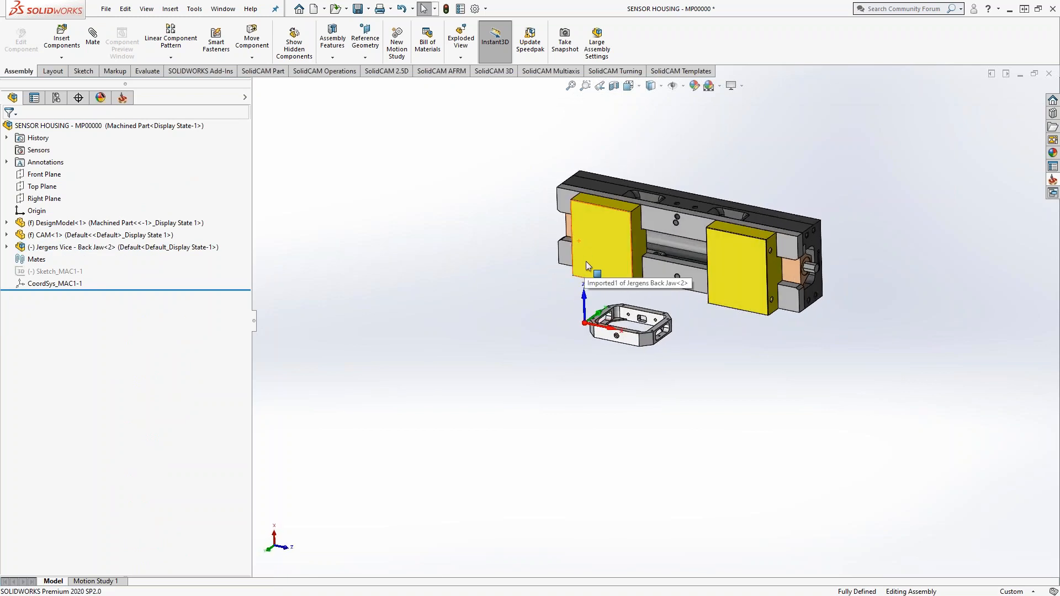
pyautogui.moveTo(728, 264); pyautogui.dragTo(726, 260)
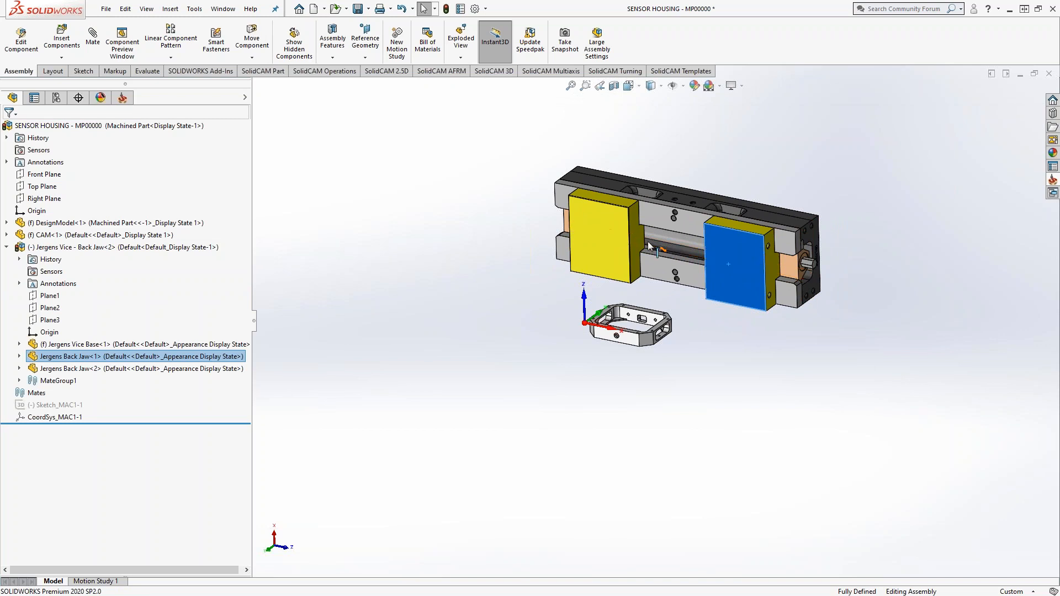
pyautogui.rightClick(62, 247)
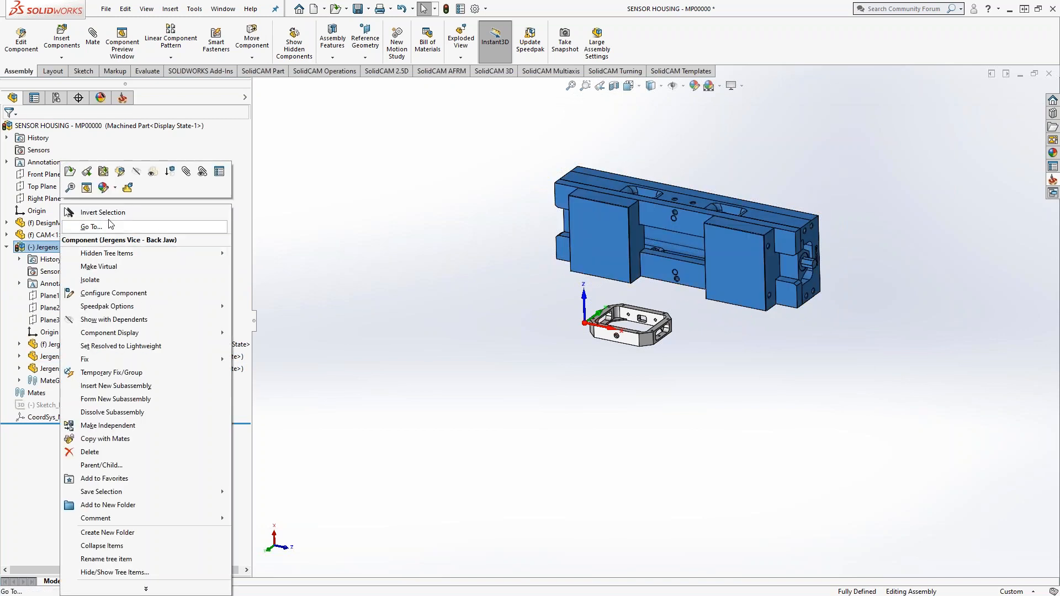
pyautogui.click(127, 188)
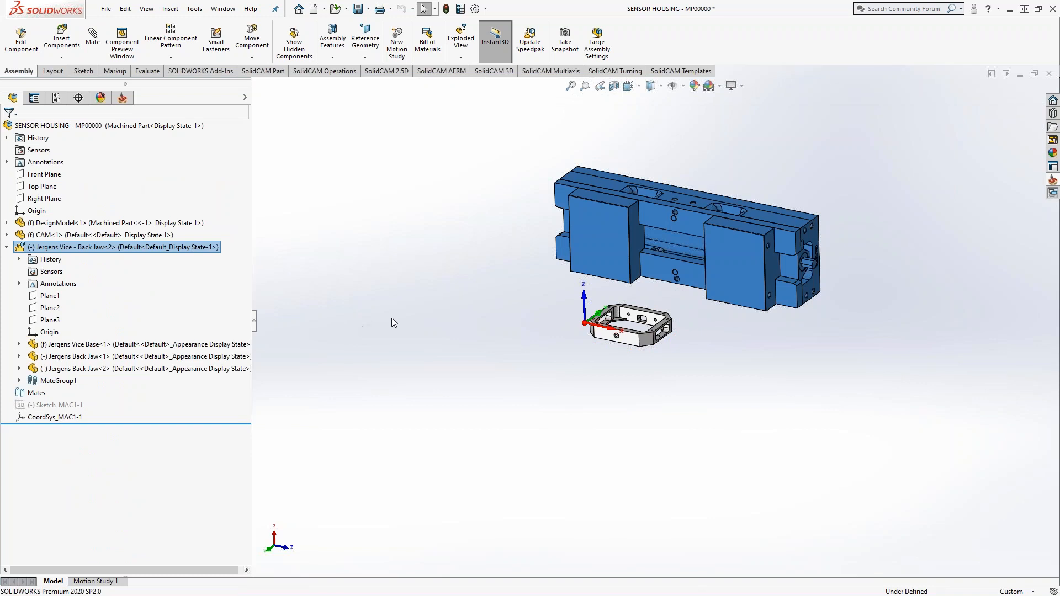
pyautogui.moveTo(733, 260); pyautogui.dragTo(615, 263)
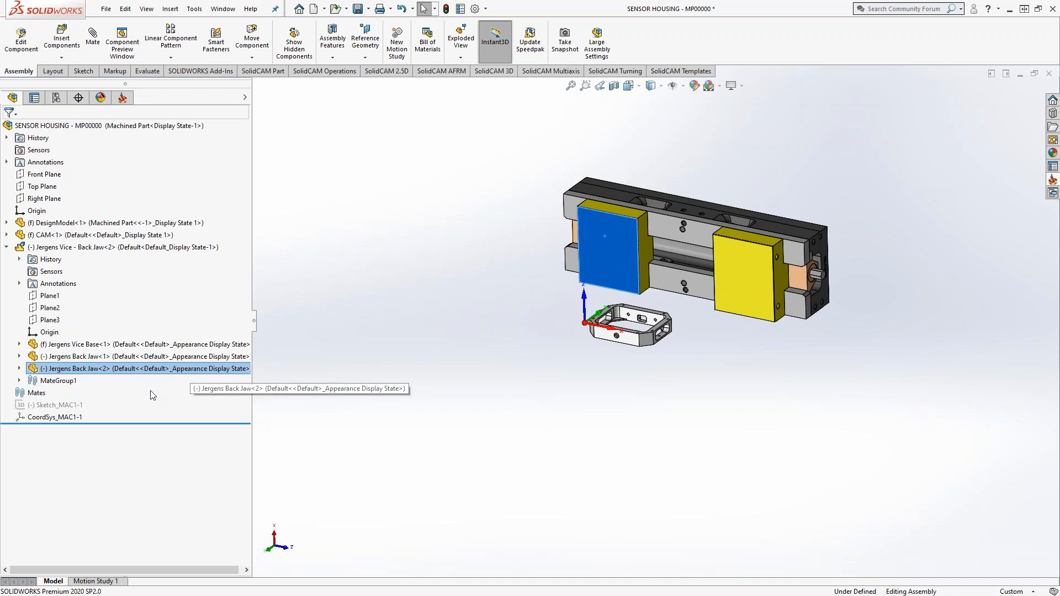
# Step: Expand the vice's MateGroup1 and the Jergens Vice Base contents, and add the base component to Favorites
pyautogui.click(20, 380)
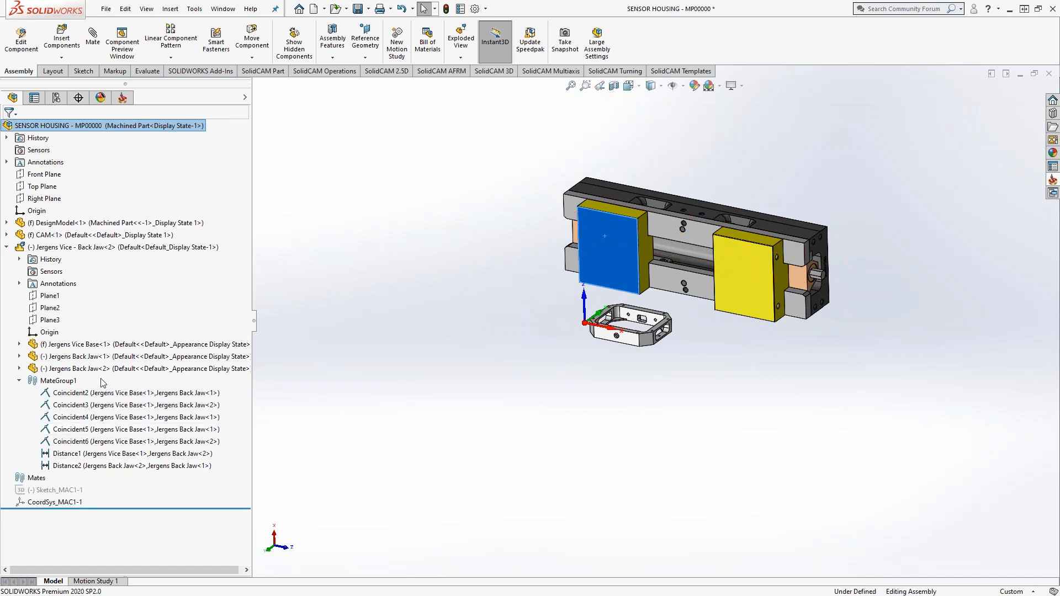
pyautogui.click(20, 344)
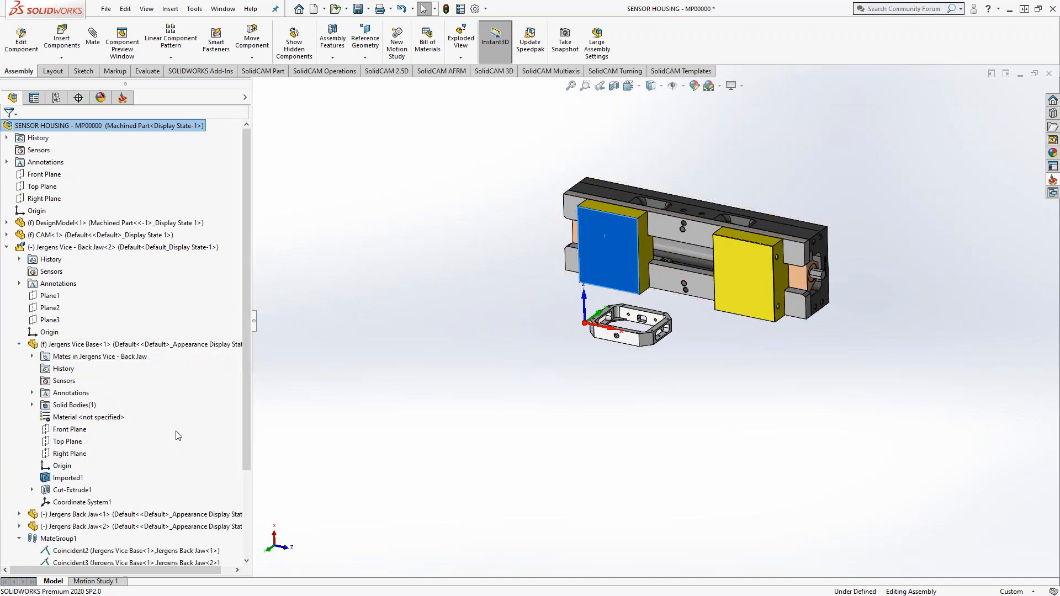
pyautogui.rightClick(49, 345)
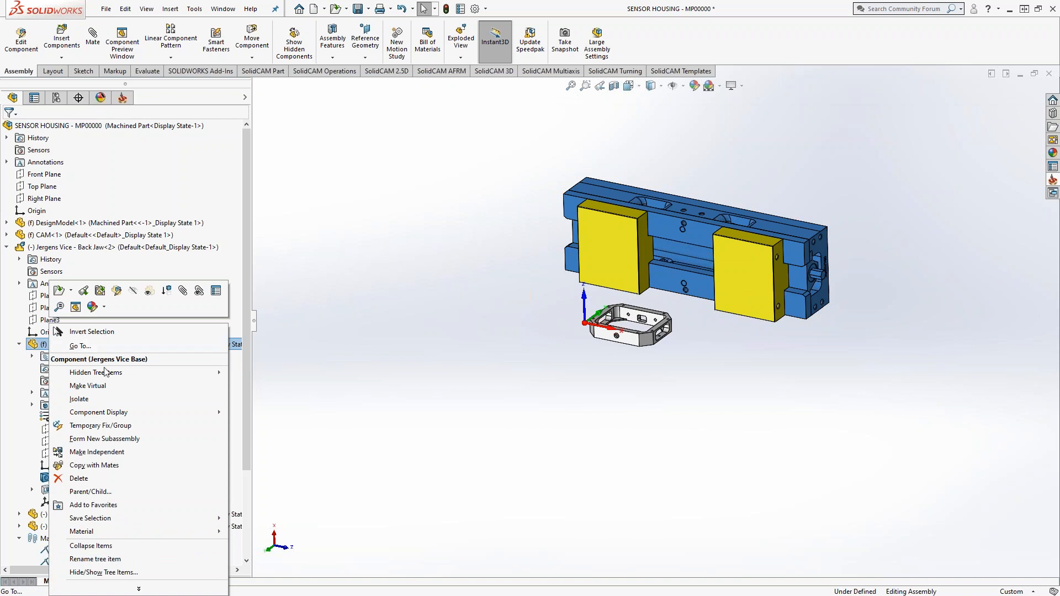
pyautogui.click(89, 493)
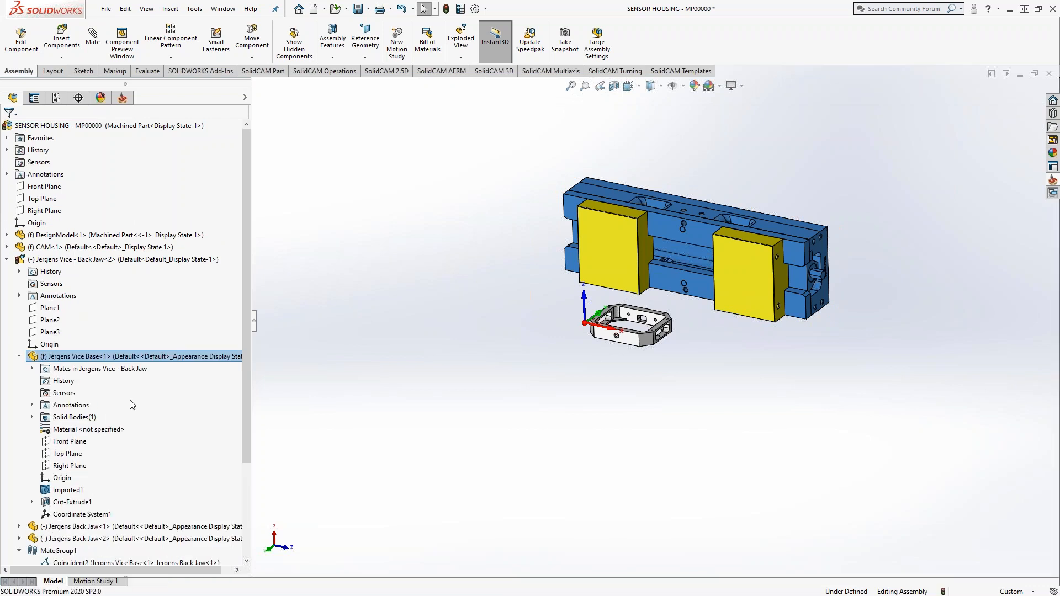
pyautogui.rightClick(77, 359)
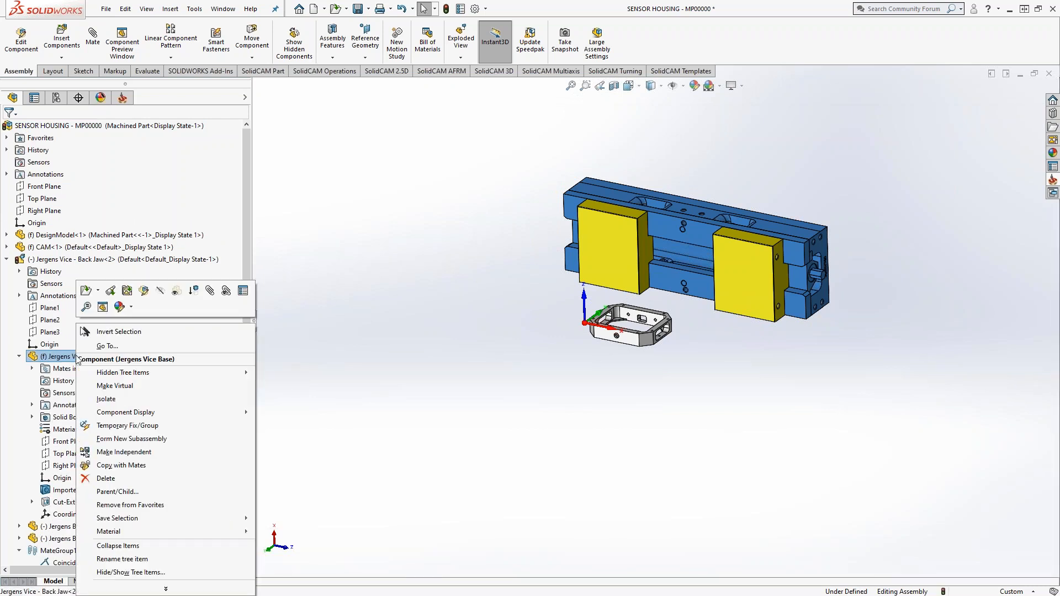
pyautogui.click(381, 366)
# Step: Edit the Jergens Vice - Back Jaw subassembly in place and float its fixed Jergens Vice Base component
pyautogui.click(69, 261)
pyautogui.rightClick(69, 265)
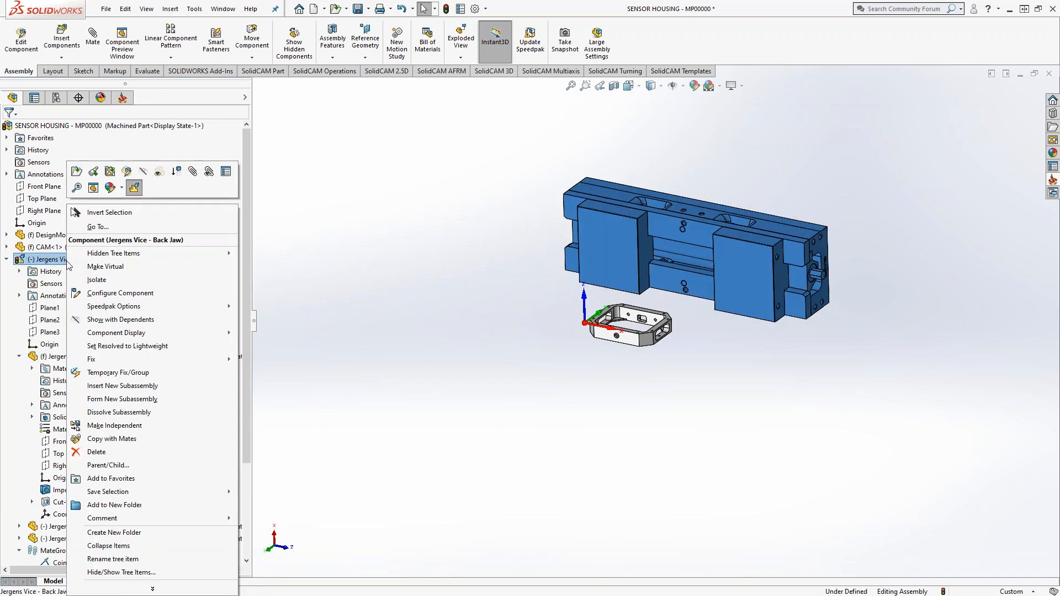
pyautogui.click(126, 172)
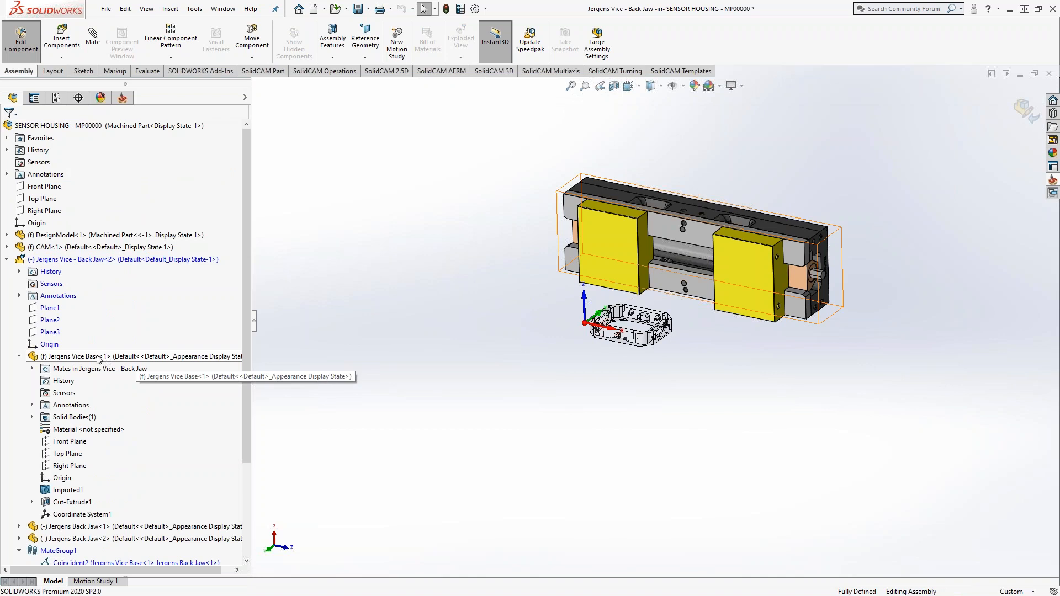
pyautogui.moveTo(617, 240); pyautogui.dragTo(525, 251)
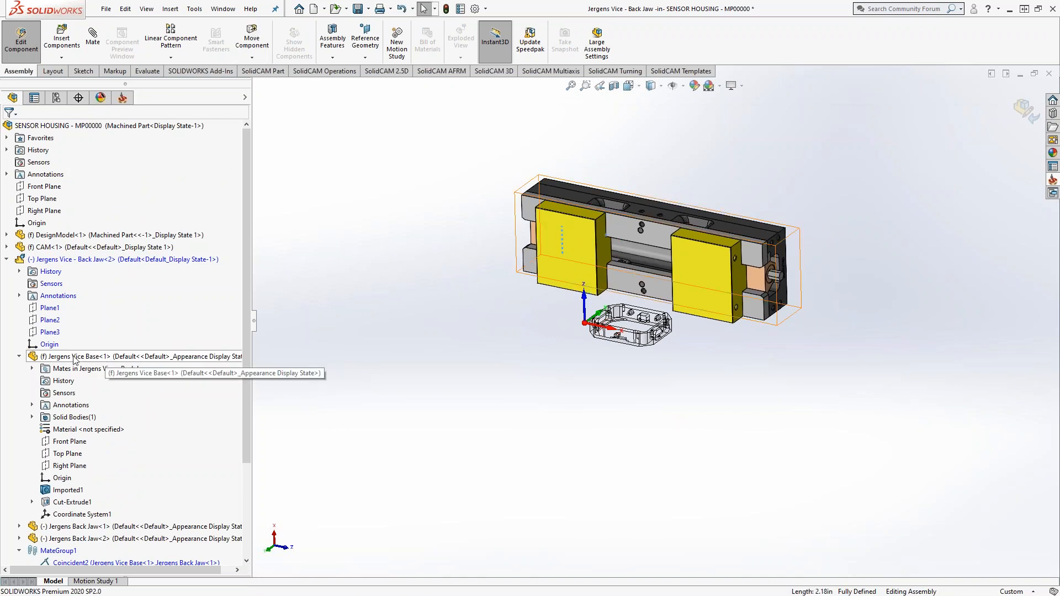
pyautogui.rightClick(108, 356)
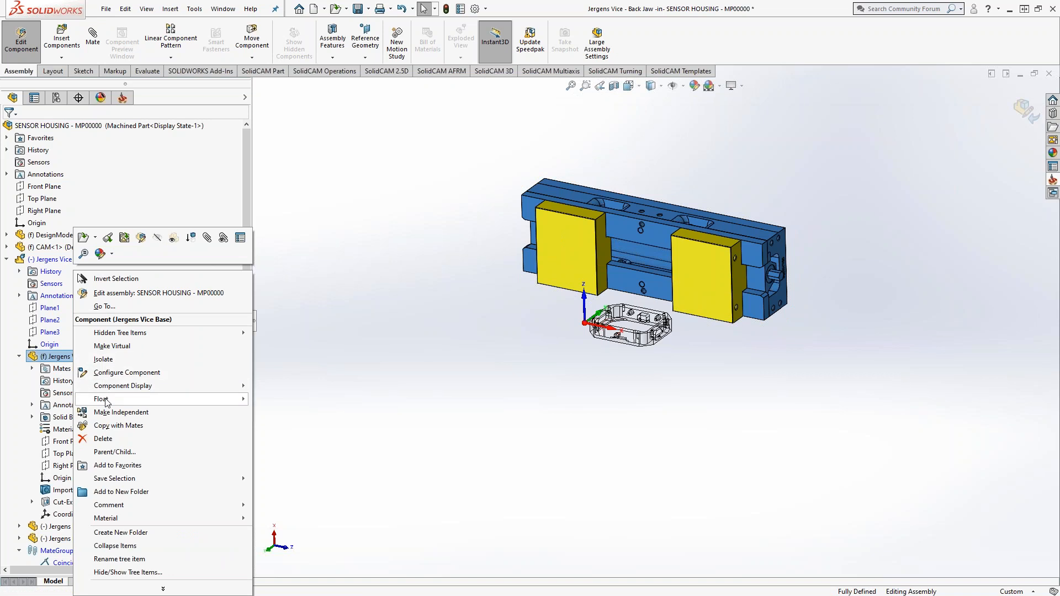
pyautogui.moveTo(108, 400)
pyautogui.click(319, 400)
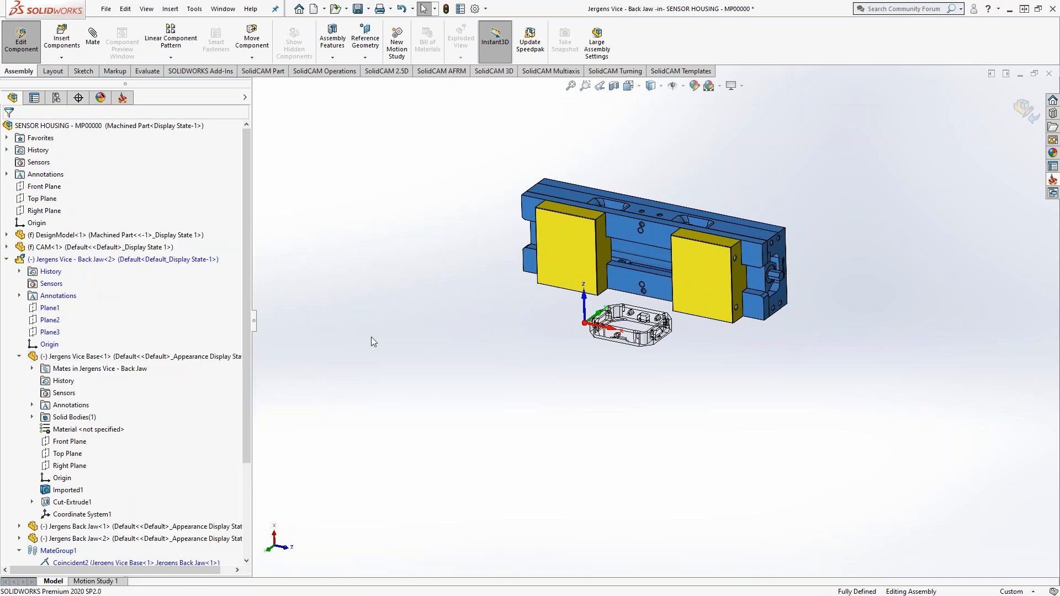
# Step: Move the floated vice slightly upward and return to the top-level assembly, collapsing the vice's base and mate group
pyautogui.moveTo(615, 269); pyautogui.dragTo(591, 217)
pyautogui.press('Escape')
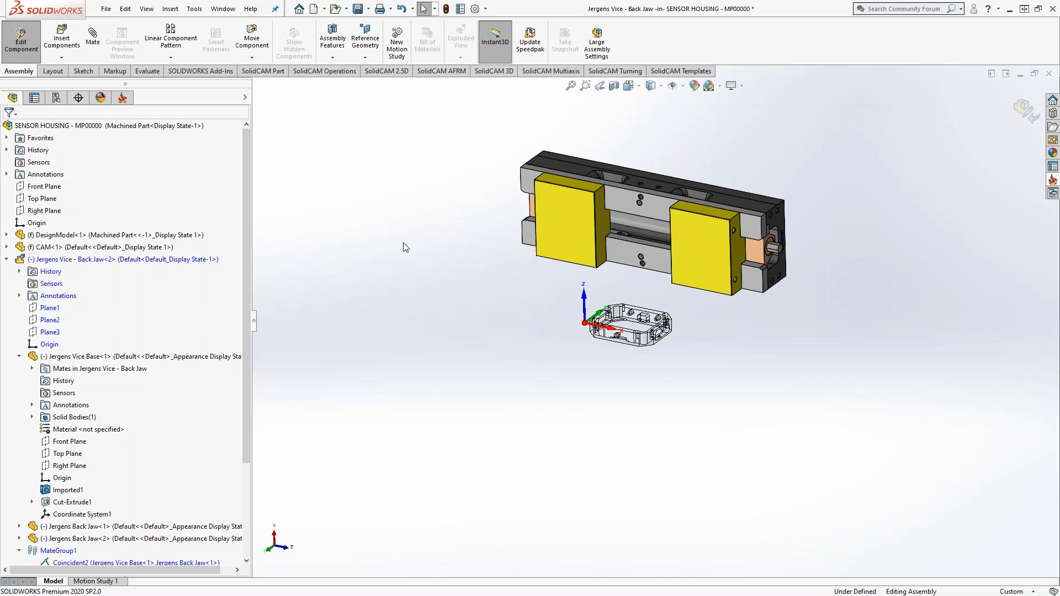
pyautogui.click(1026, 108)
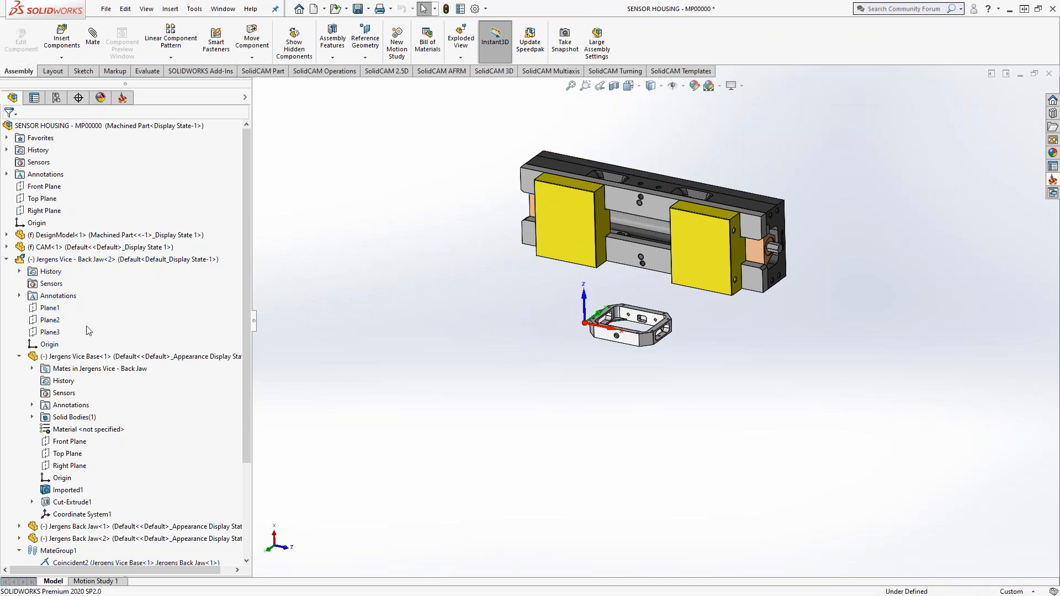
pyautogui.click(19, 356)
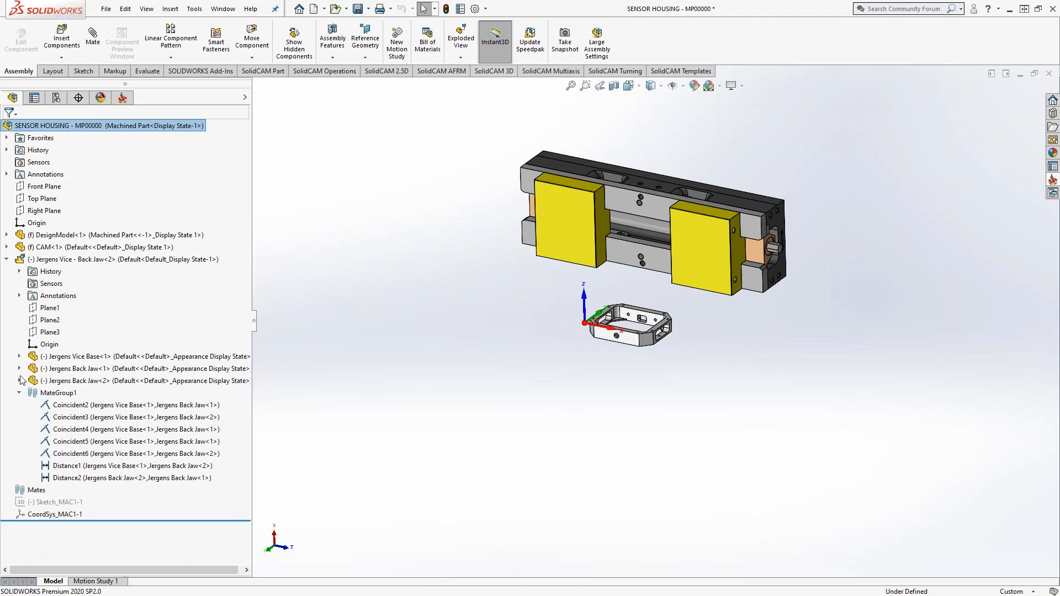
pyautogui.click(20, 393)
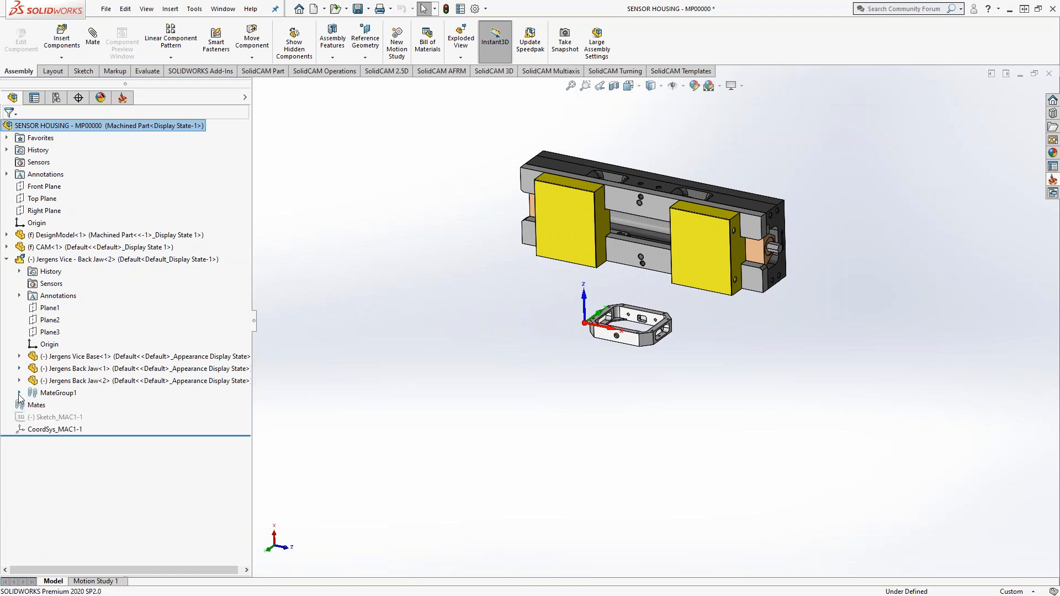
pyautogui.click(50, 259)
pyautogui.click(348, 264)
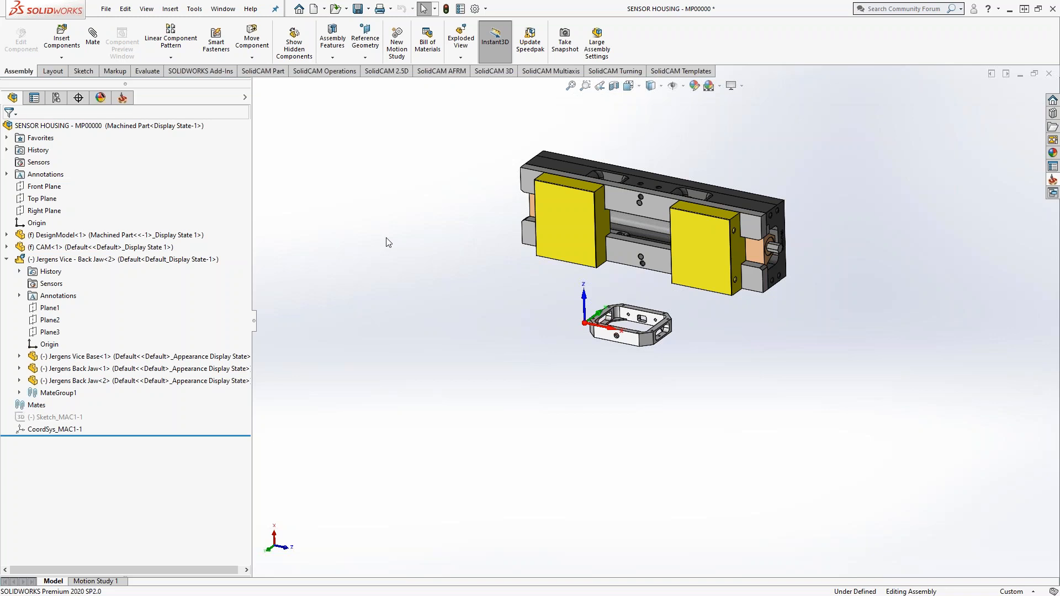
# Step: Start a distance mate with a value of 0.25 in for positioning the vice relative to the sensor housing
pyautogui.click(93, 37)
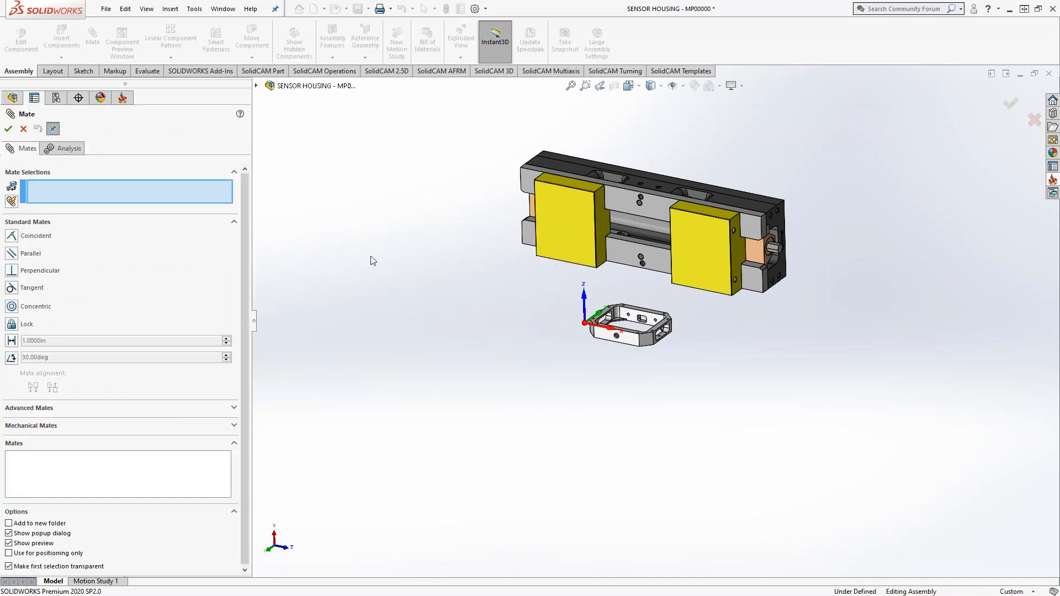
pyautogui.moveTo(613, 332)
pyautogui.mouseDown(button='middle')
pyautogui.moveTo(627, 307)
pyautogui.moveTo(615, 341)
pyautogui.mouseUp(button='middle')
pyautogui.scroll(-5, 617, 345)
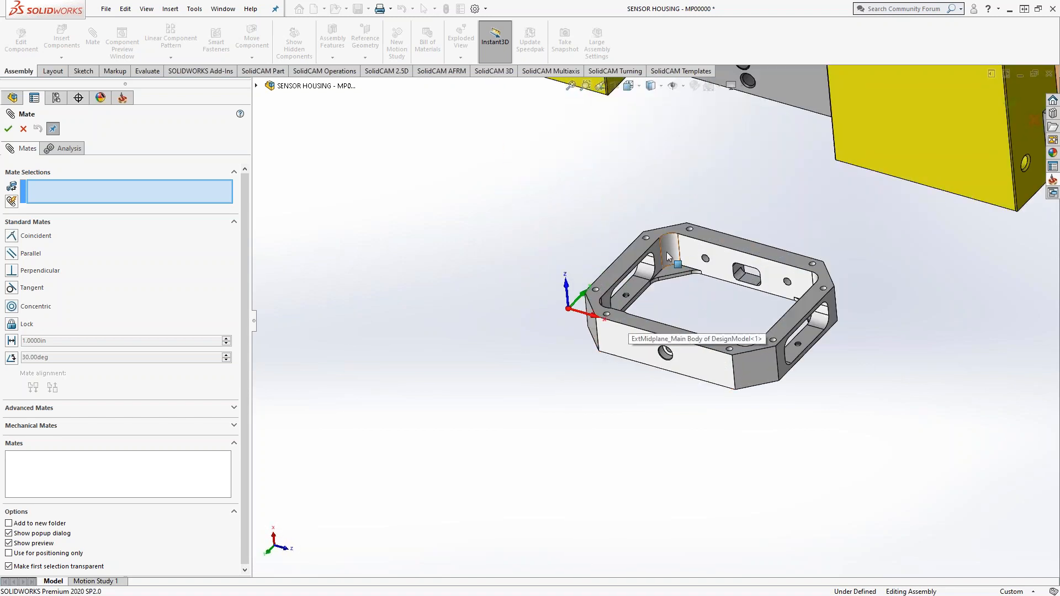
pyautogui.scroll(4, 660, 282)
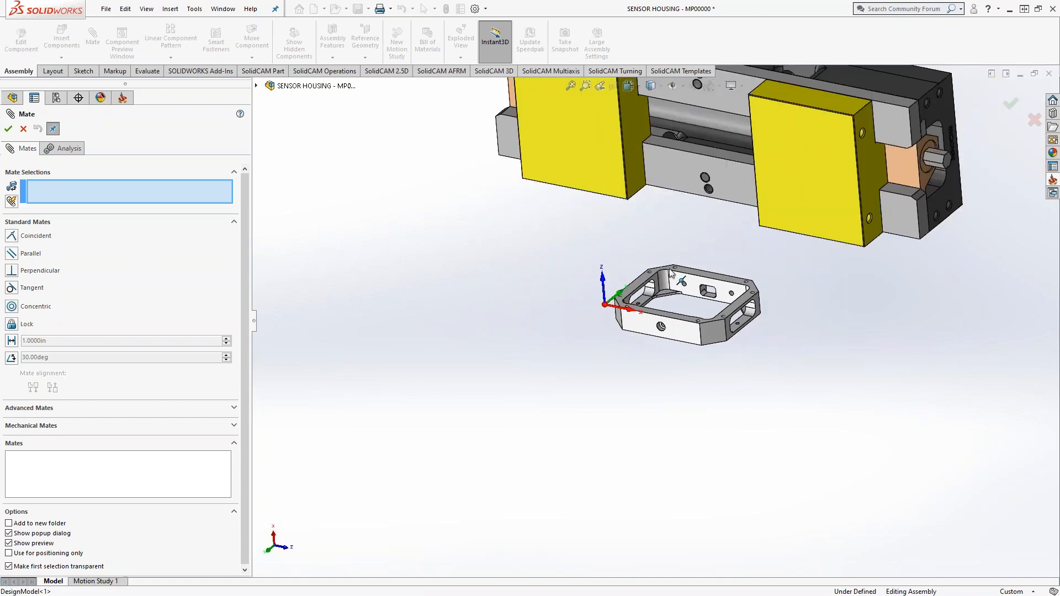
pyautogui.moveTo(666, 292)
pyautogui.mouseDown(button='middle')
pyautogui.moveTo(672, 257)
pyautogui.moveTo(664, 279)
pyautogui.mouseUp(button='middle')
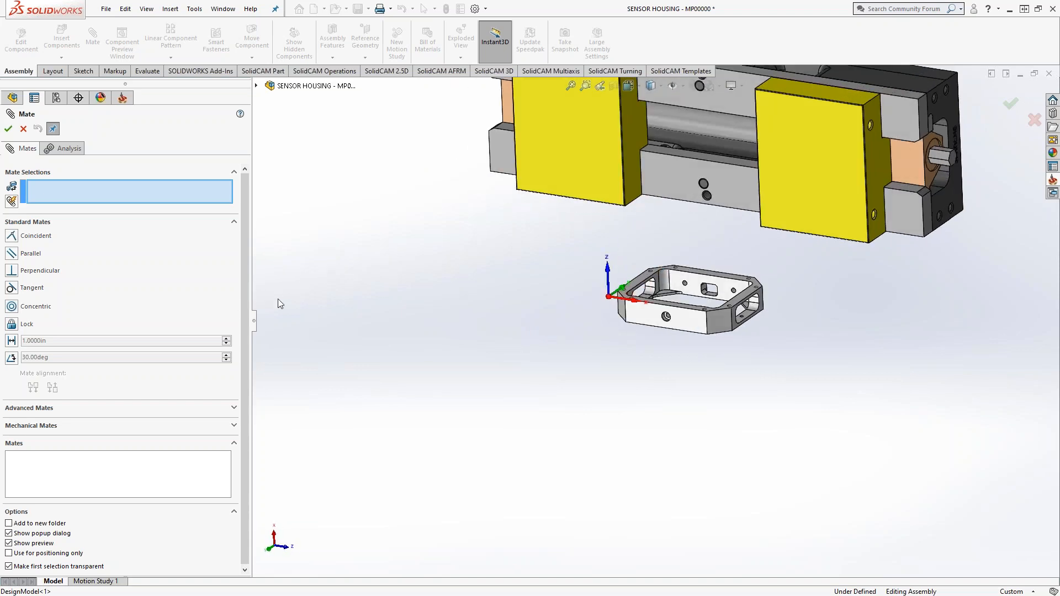
pyautogui.moveTo(479, 323); pyautogui.dragTo(530, 290, button='middle')
pyautogui.scroll(-8, 739, 200)
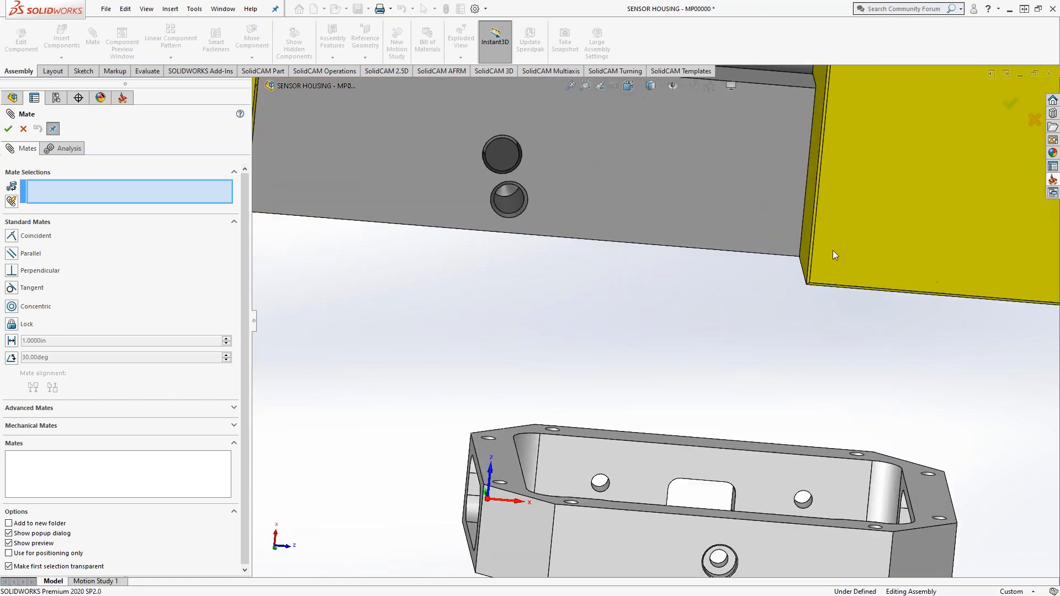
pyautogui.scroll(3, 693, 287)
pyautogui.moveTo(622, 336); pyautogui.dragTo(588, 352, button='middle')
pyautogui.scroll(4, 588, 352)
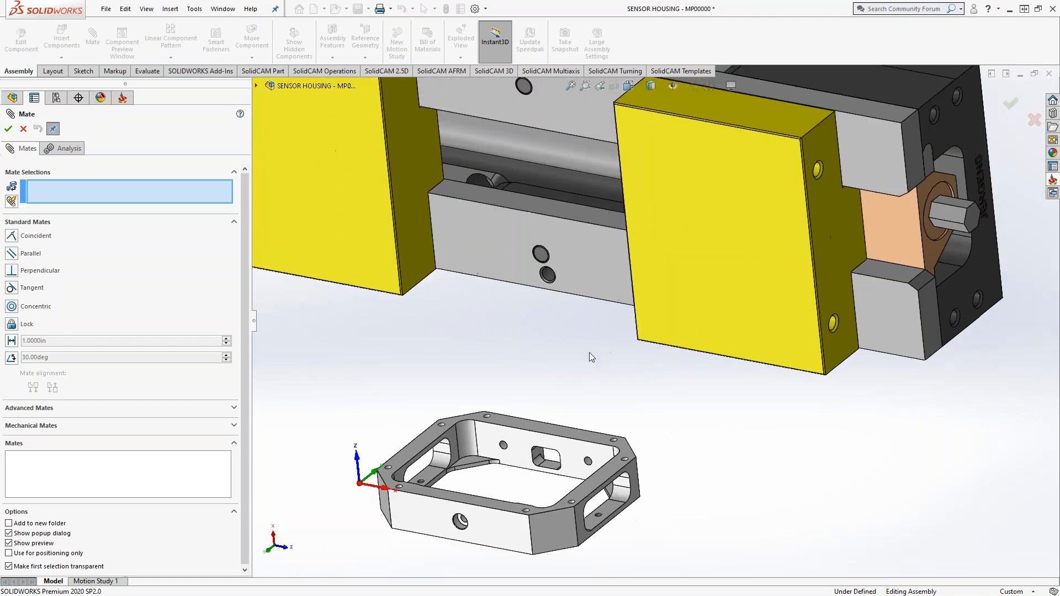
pyautogui.scroll(-1, 463, 332)
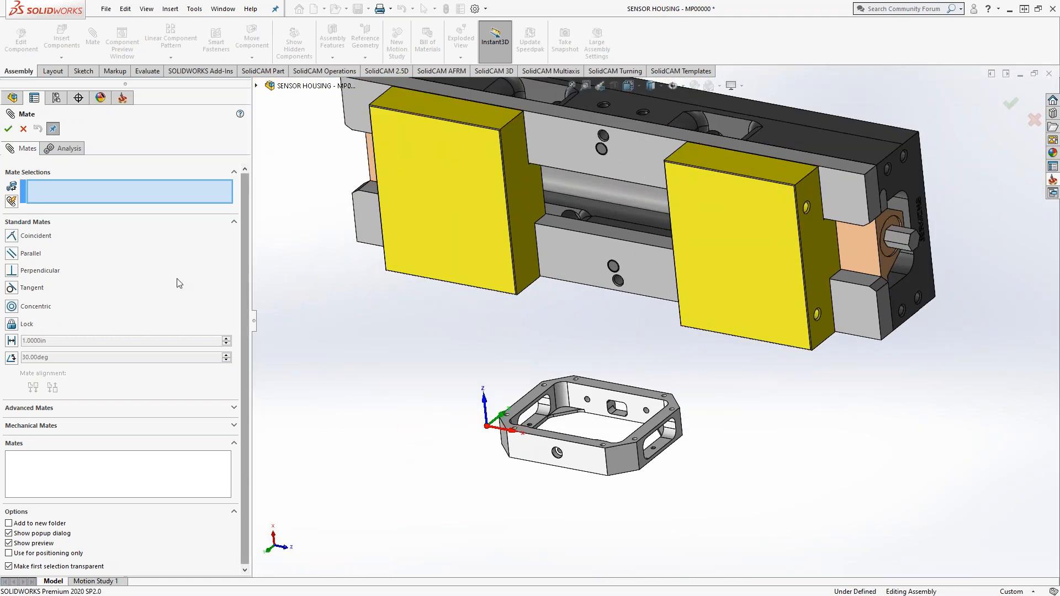
pyautogui.click(11, 340)
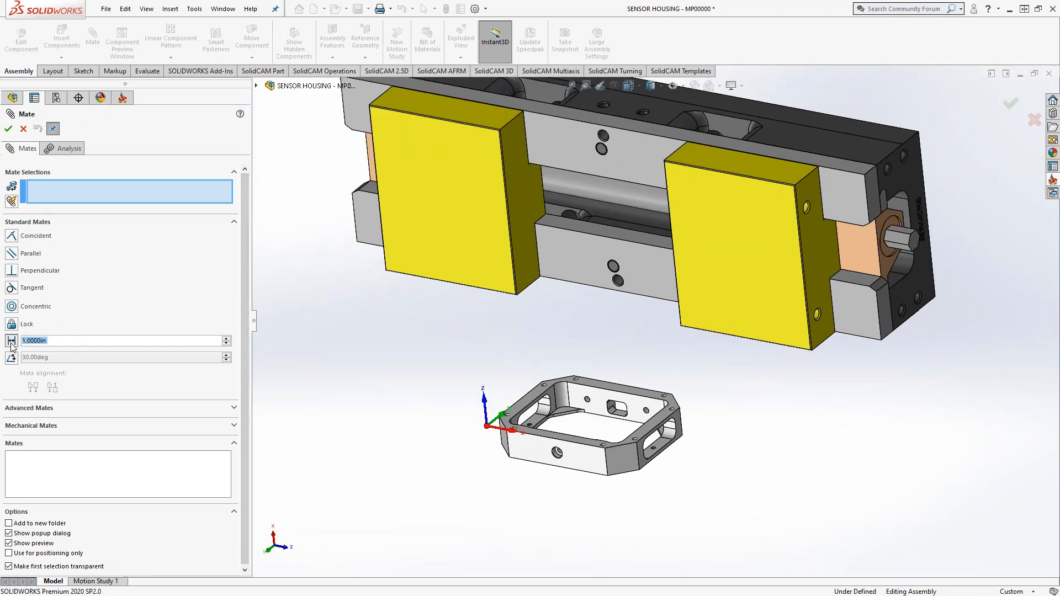
pyautogui.write('.25')
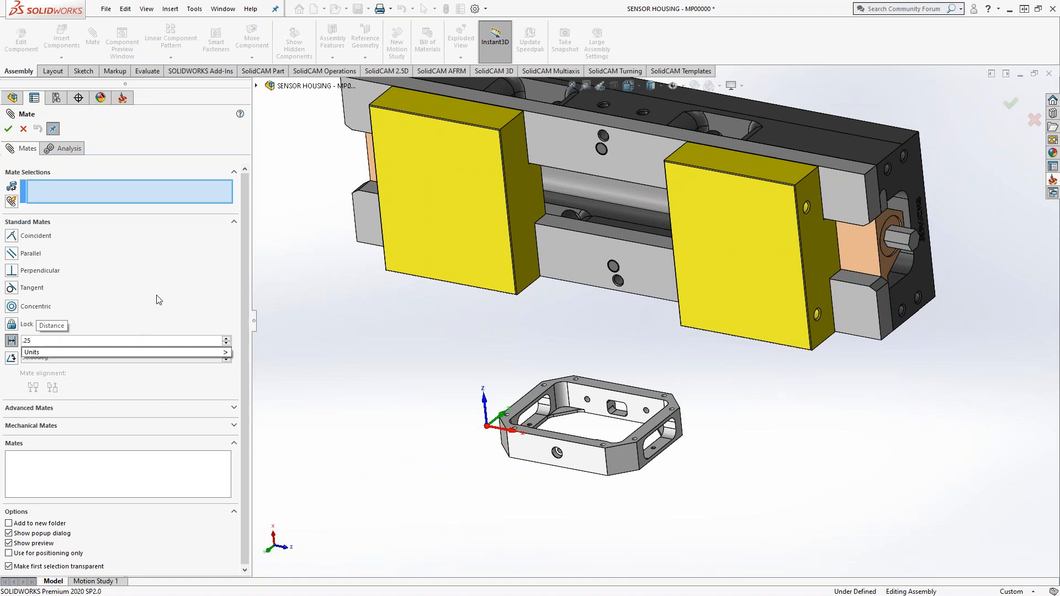
pyautogui.press('Return')
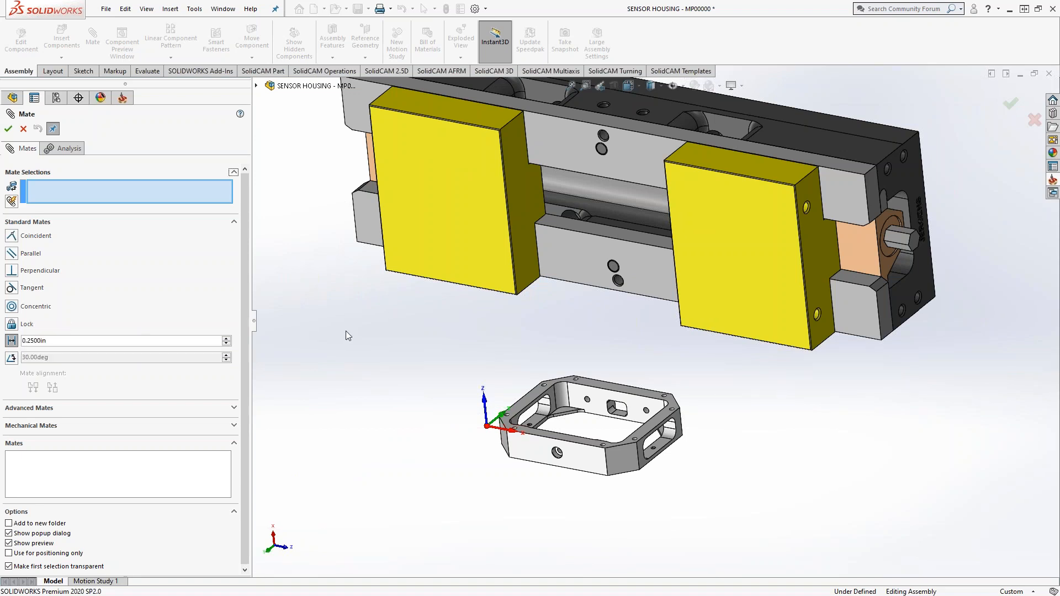
# Step: Apply the 0.25 in distance mate between a vice jaw's outer flat face and the housing's underside, with the dimension flipped
pyautogui.click(707, 296)
pyautogui.moveTo(644, 492); pyautogui.dragTo(669, 373, button='middle')
pyautogui.scroll(-3, 669, 373)
pyautogui.click(681, 319)
pyautogui.scroll(8, 682, 318)
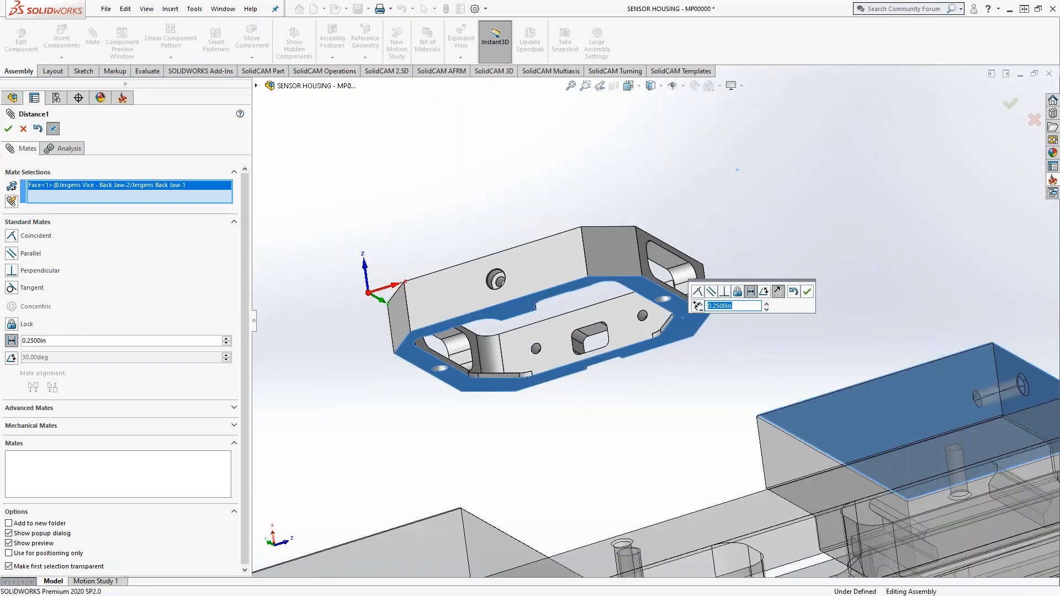
pyautogui.moveTo(675, 425); pyautogui.dragTo(694, 426, button='middle')
pyautogui.scroll(1, 694, 426)
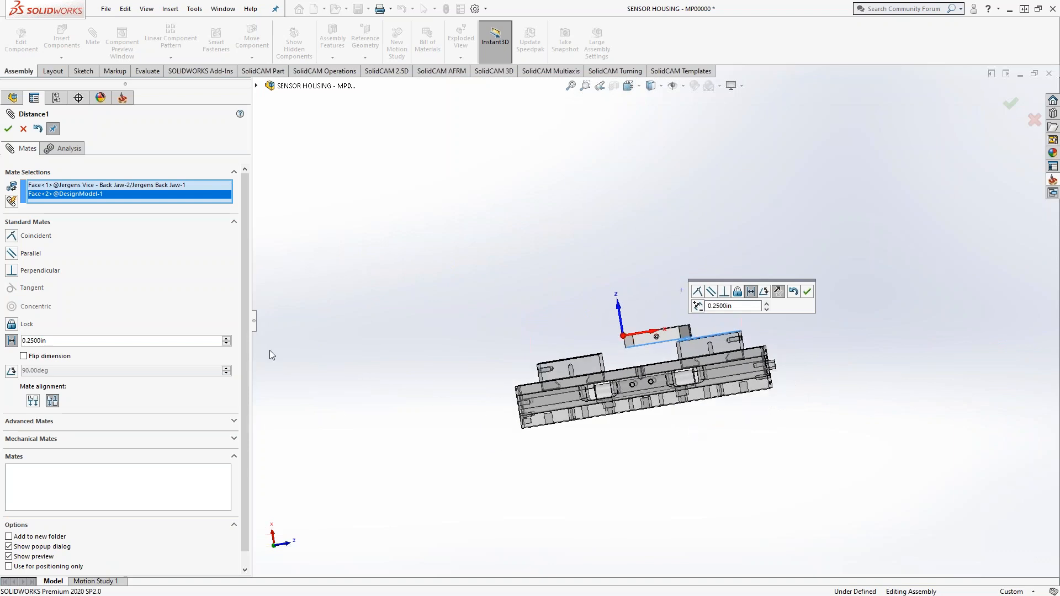
pyautogui.click(24, 356)
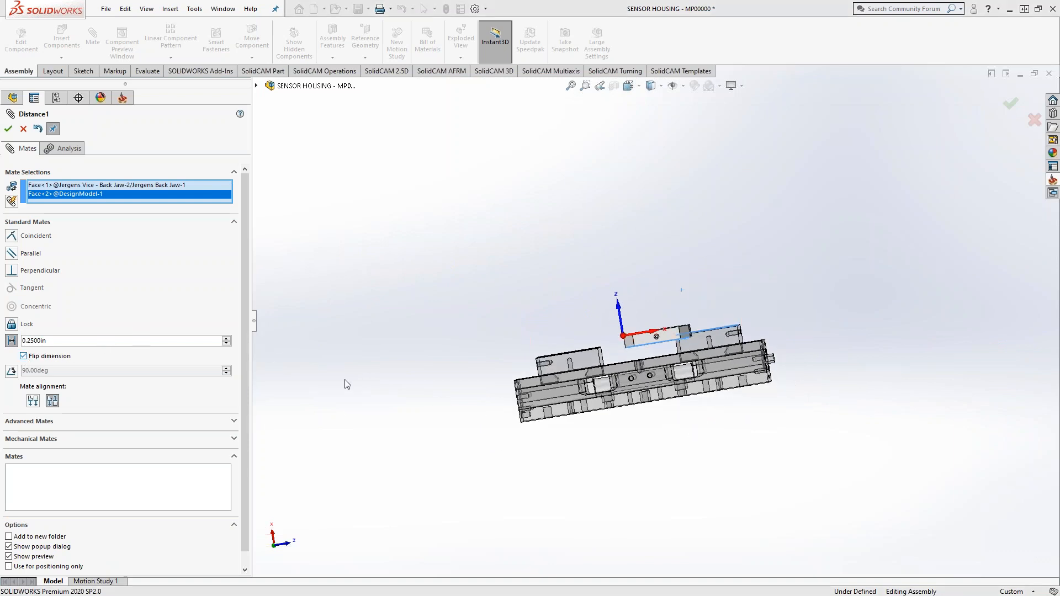
pyautogui.scroll(-4, 646, 348)
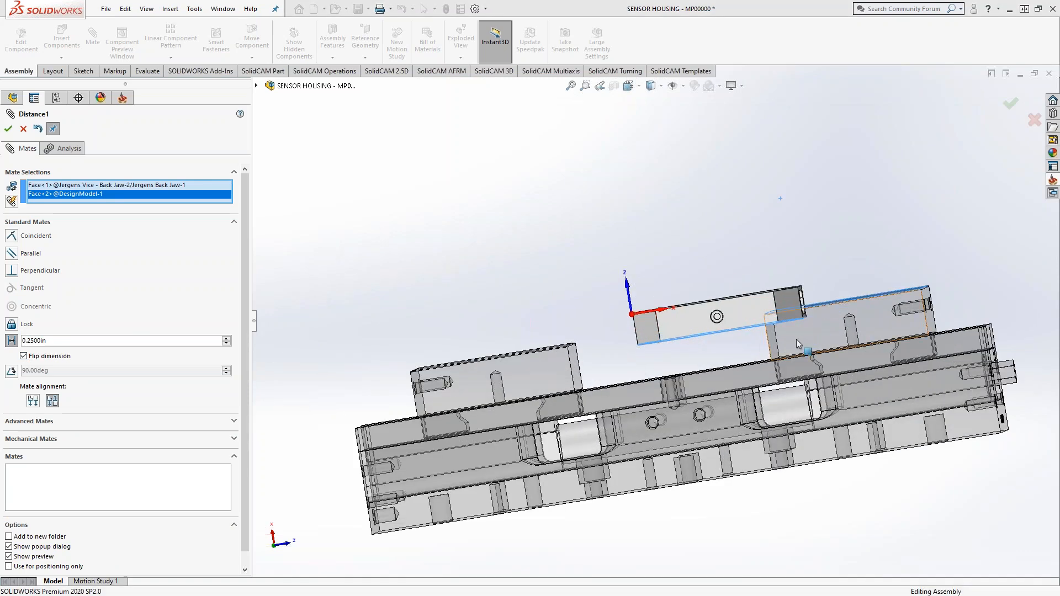
pyautogui.moveTo(789, 341); pyautogui.dragTo(768, 388, button='middle')
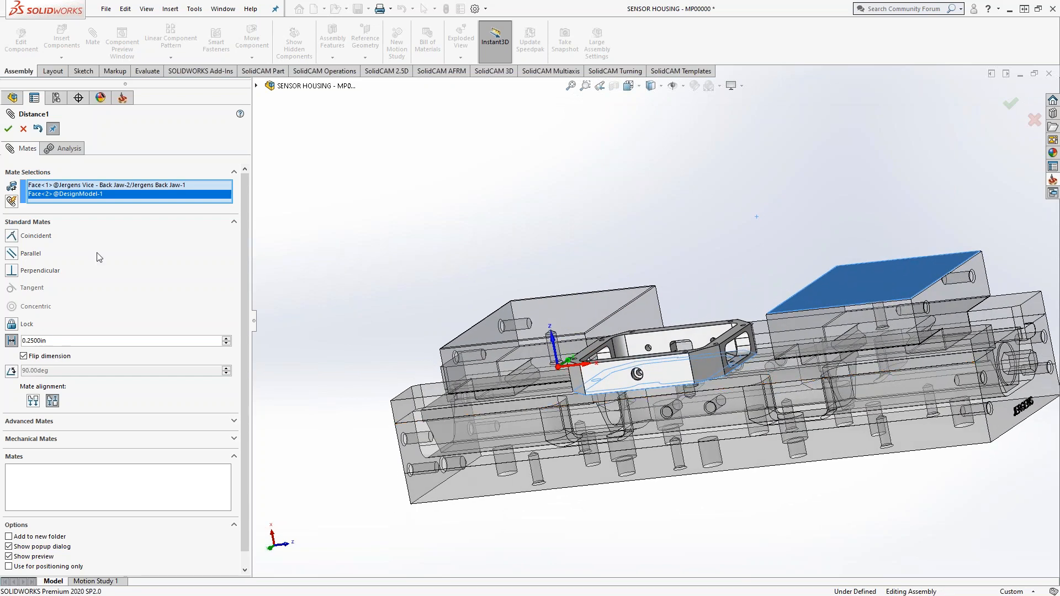
pyautogui.click(8, 129)
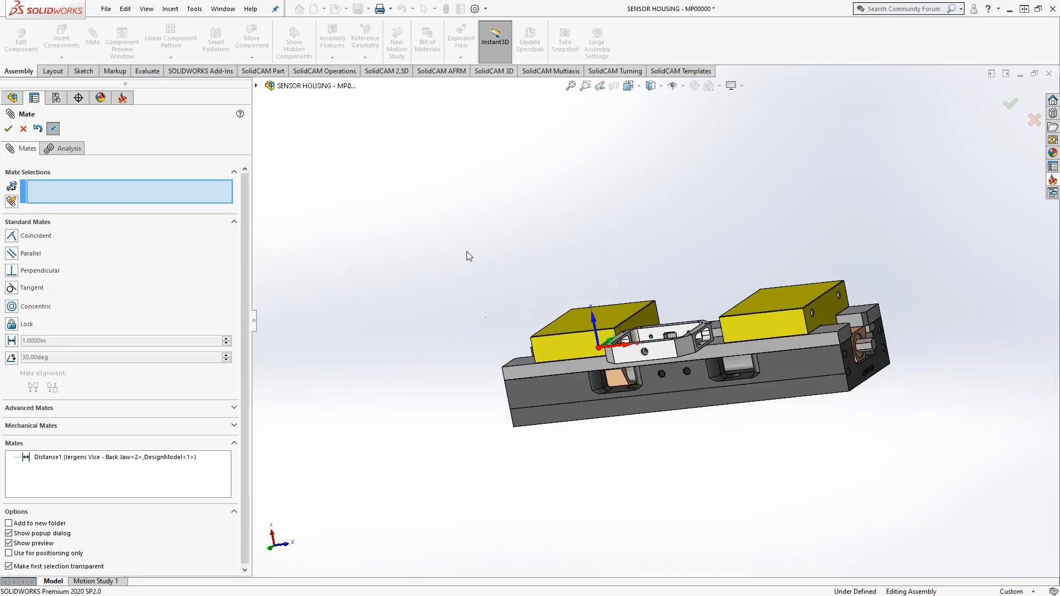
# Step: Start an advanced Width mate with the Centered constraint and select the facing inner faces of both vice jaws as width references
pyautogui.moveTo(383, 225); pyautogui.dragTo(397, 251, button='middle')
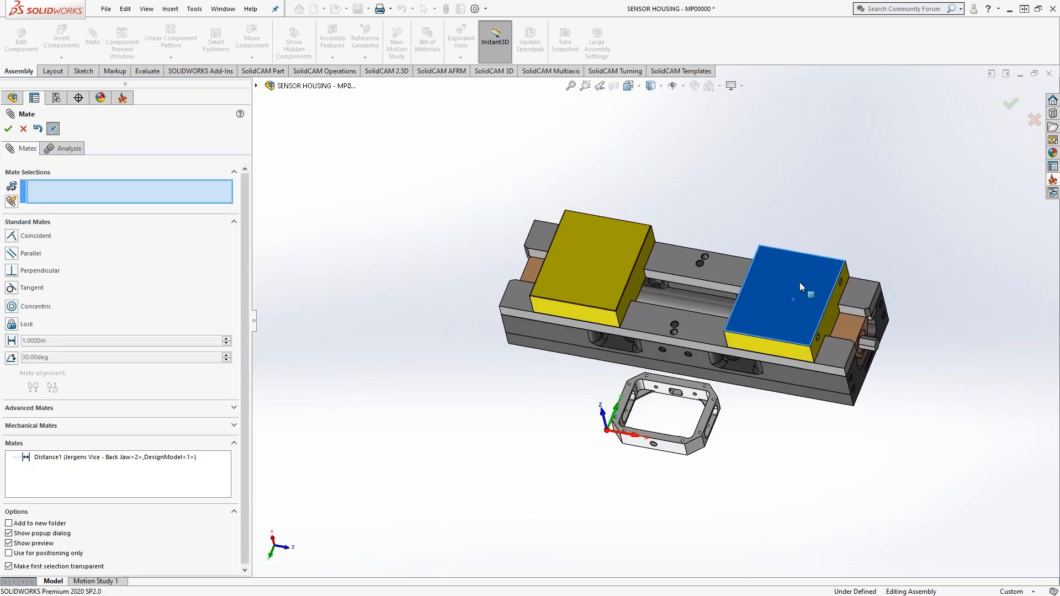
pyautogui.moveTo(736, 415); pyautogui.dragTo(773, 347, button='middle')
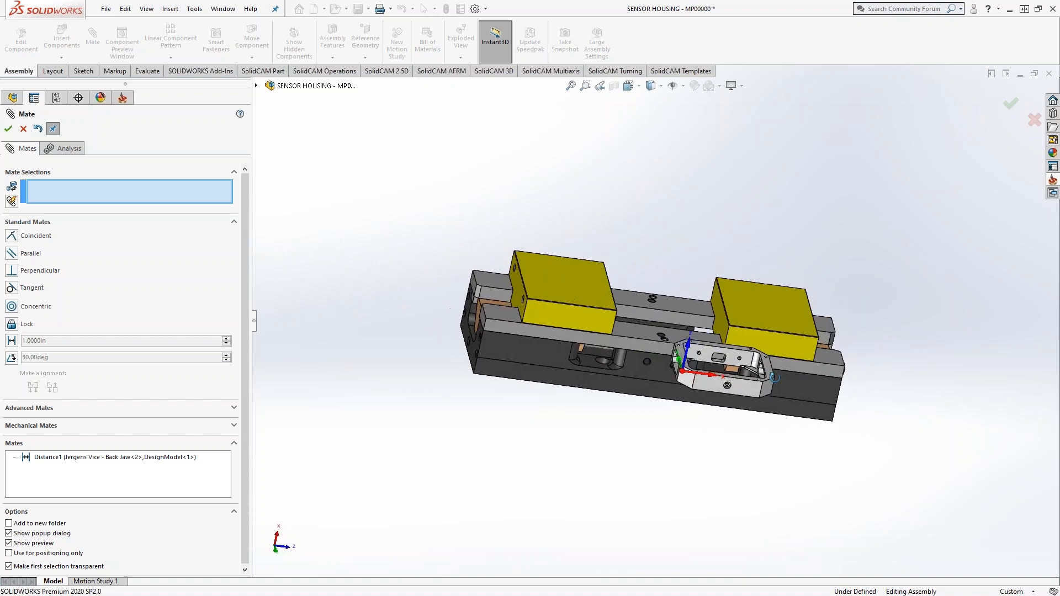
pyautogui.click(50, 410)
pyautogui.click(11, 285)
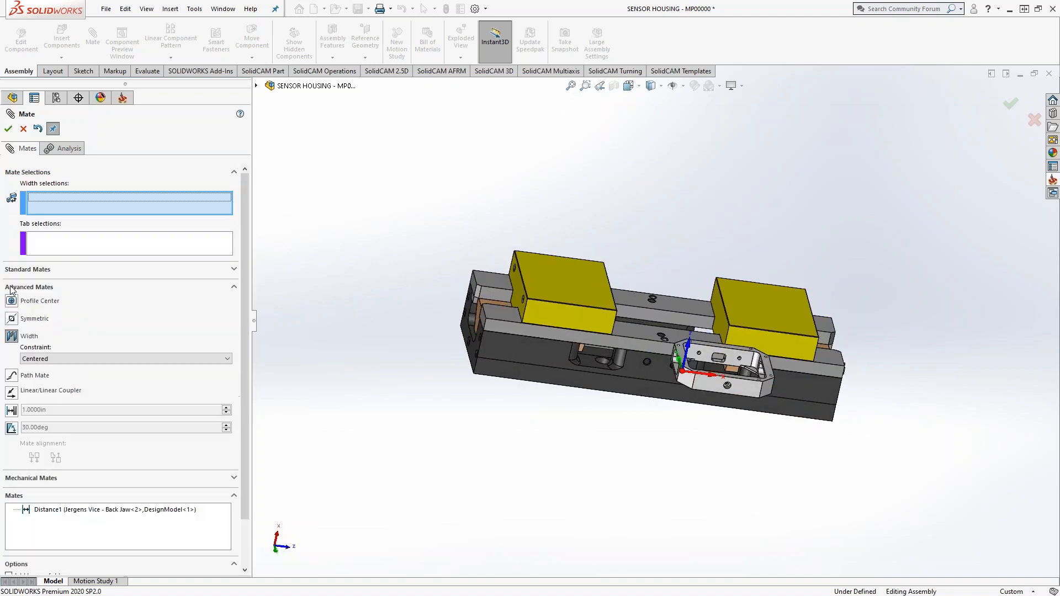
pyautogui.scroll(-5, 717, 342)
pyautogui.click(713, 277)
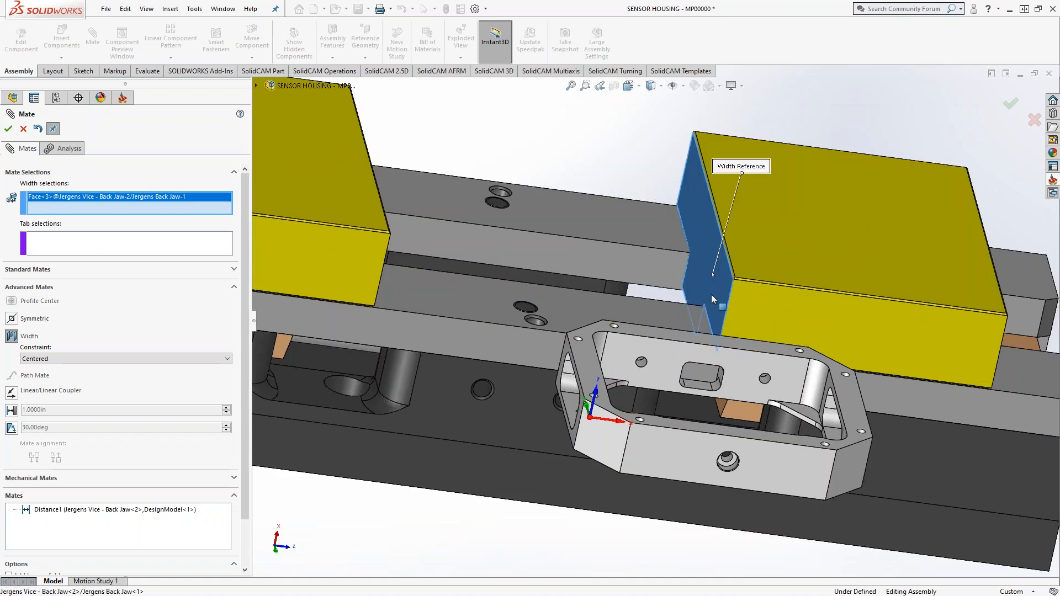
pyautogui.moveTo(711, 294); pyautogui.dragTo(489, 309, button='middle')
pyautogui.click(379, 225)
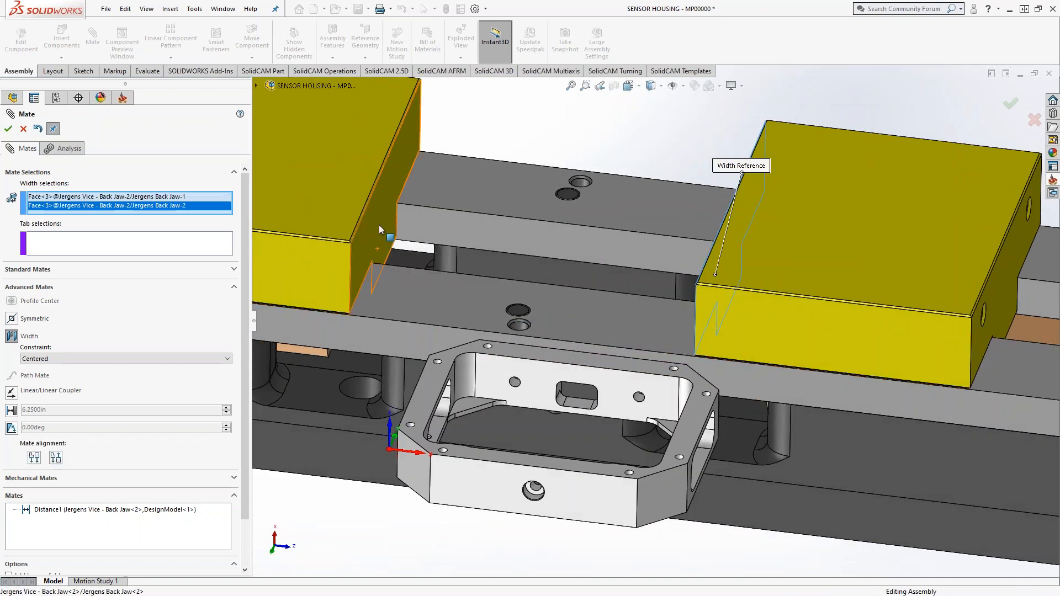
# Step: Select the two opposite outer end faces of the sensor housing as the tab references of the Width mate
pyautogui.scroll(4, 469, 406)
pyautogui.scroll(-3, 543, 451)
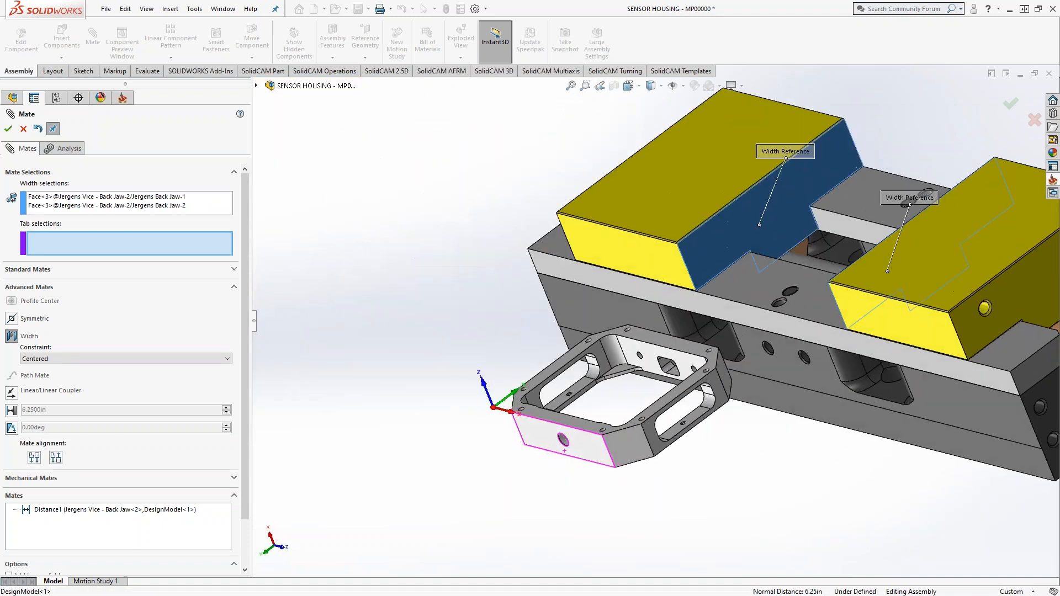
pyautogui.click(580, 446)
pyautogui.moveTo(574, 458); pyautogui.dragTo(662, 386, button='middle')
pyautogui.click(719, 333)
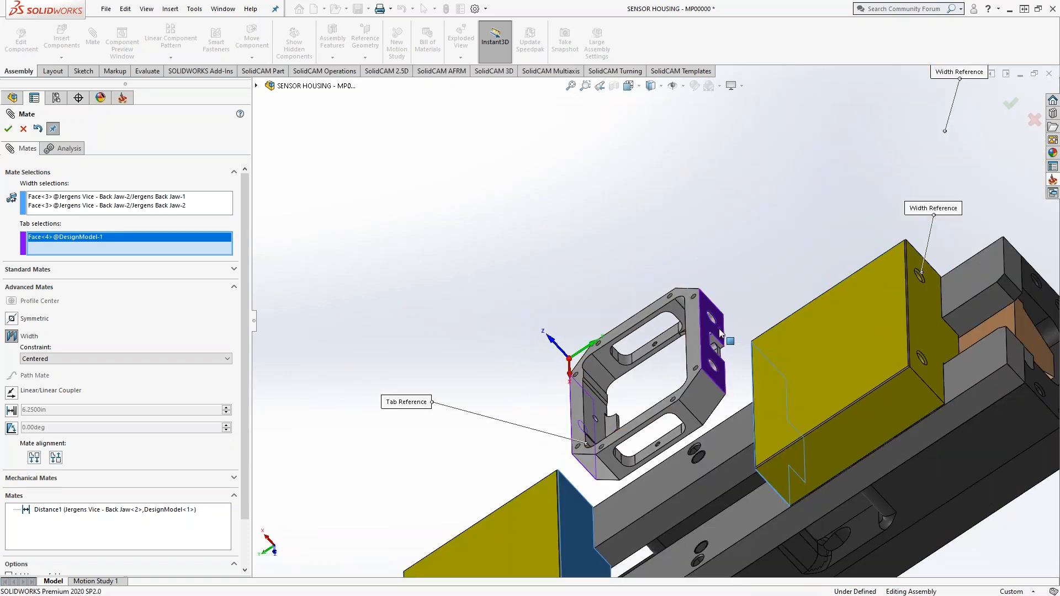
pyautogui.moveTo(717, 396); pyautogui.dragTo(797, 333, button='middle')
pyautogui.scroll(5, 807, 390)
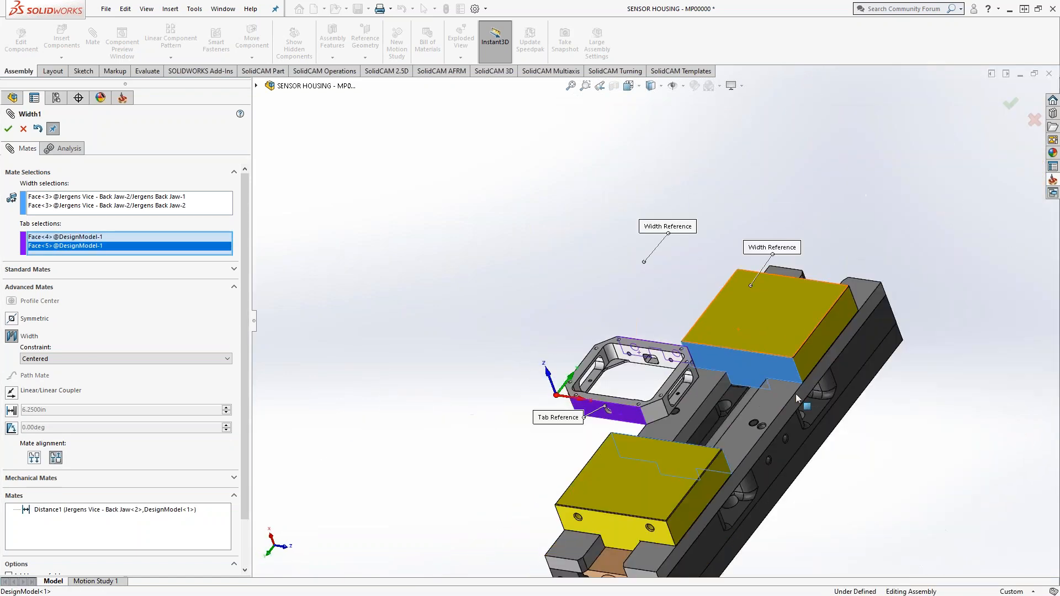
pyautogui.scroll(-2, 685, 374)
# Step: Flip the mate alignment of the Width mate between jaws and housing, and apply the mate
pyautogui.moveTo(685, 374); pyautogui.dragTo(692, 425, button='middle')
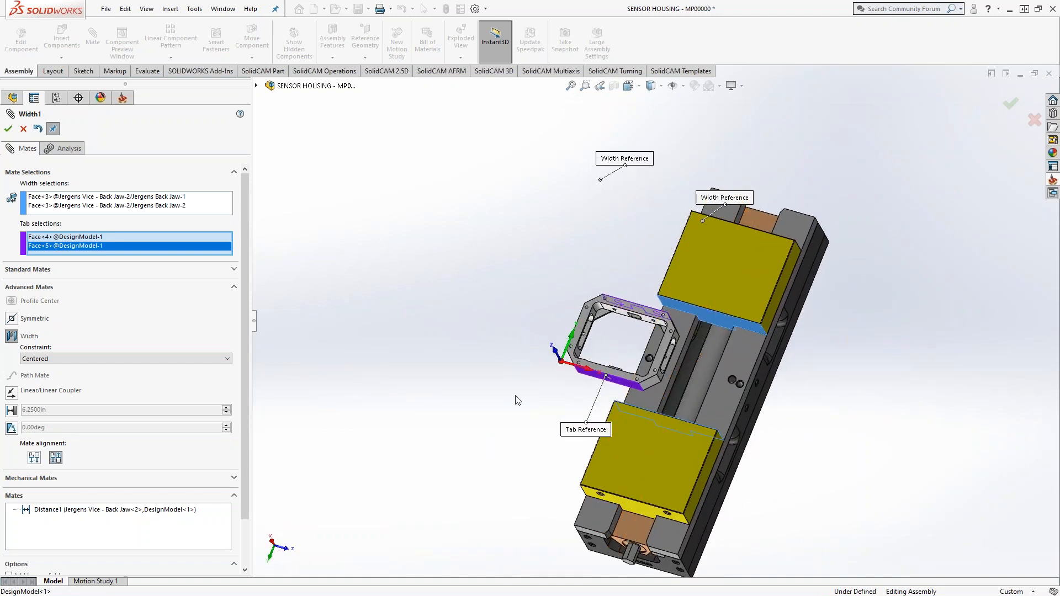
pyautogui.moveTo(506, 430); pyautogui.dragTo(476, 346, button='middle')
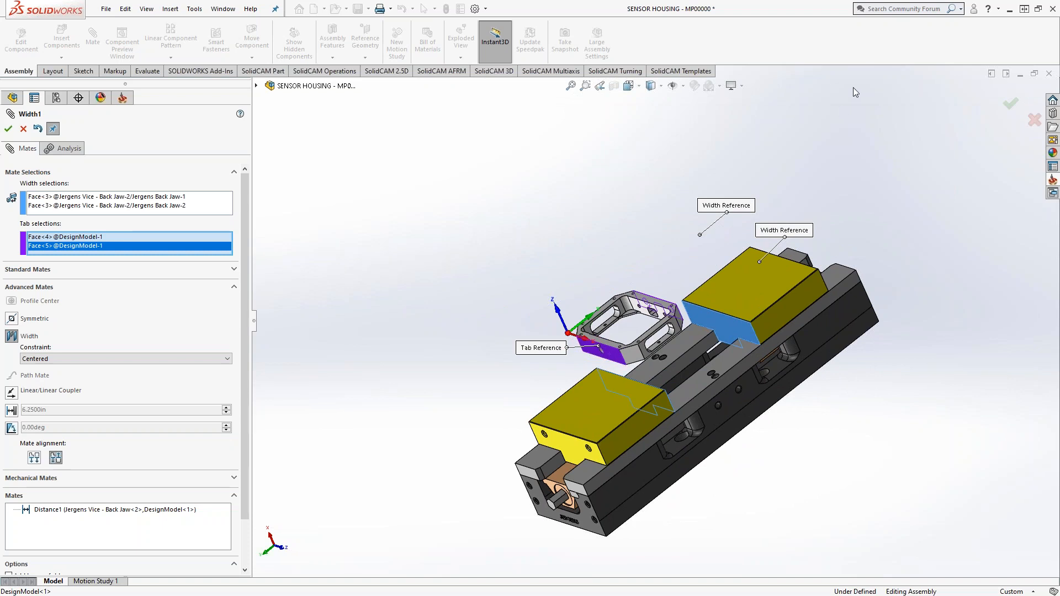
pyautogui.moveTo(725, 346)
pyautogui.mouseDown(button='middle')
pyautogui.moveTo(701, 344)
pyautogui.moveTo(710, 341)
pyautogui.mouseUp(button='middle')
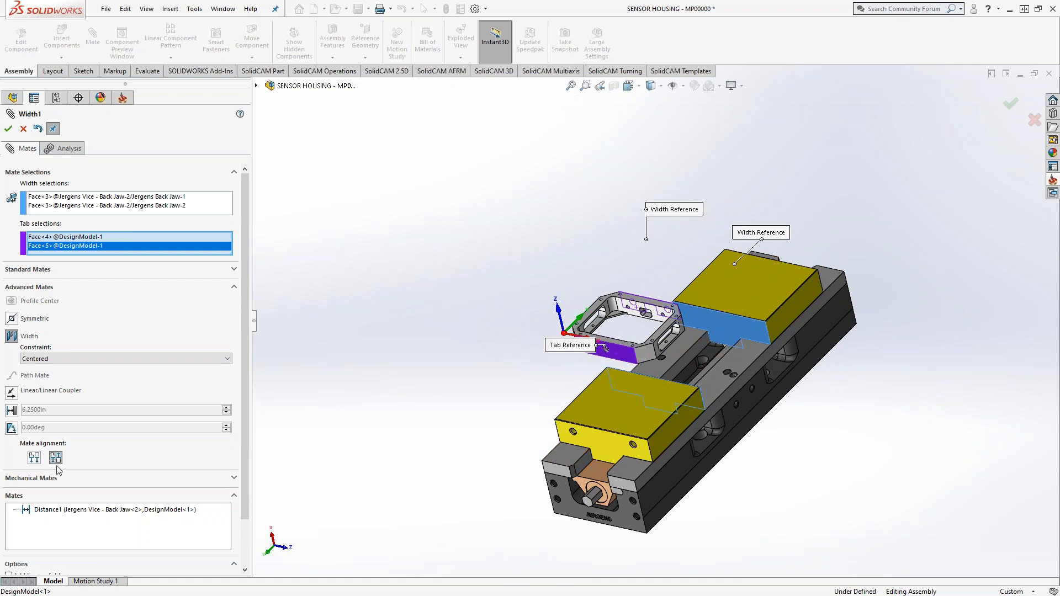
pyautogui.click(35, 460)
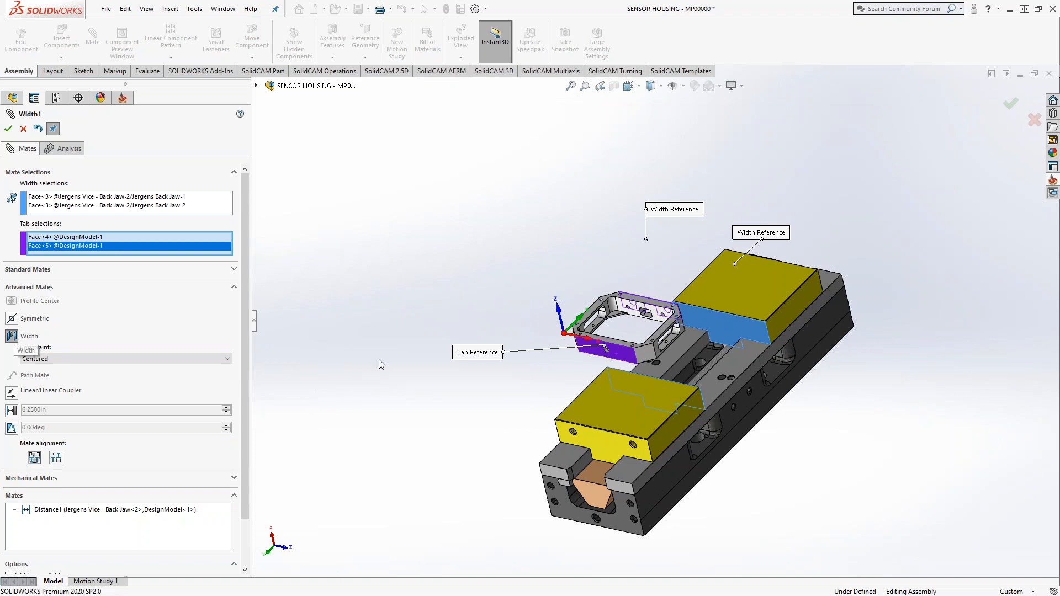
pyautogui.moveTo(479, 407); pyautogui.dragTo(428, 400, button='middle')
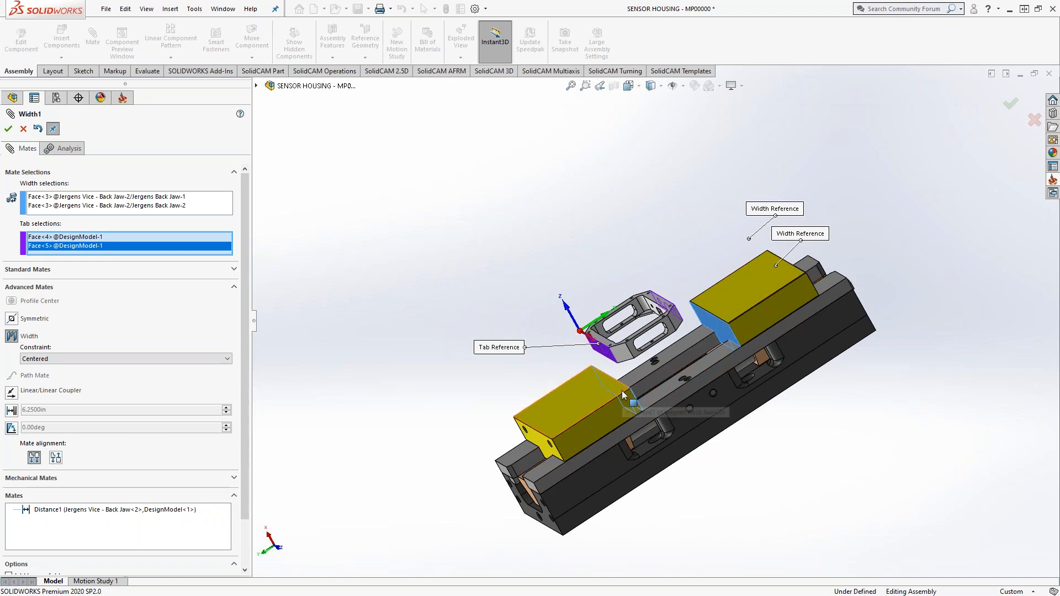
pyautogui.scroll(-2, 603, 369)
pyautogui.scroll(-1, 599, 367)
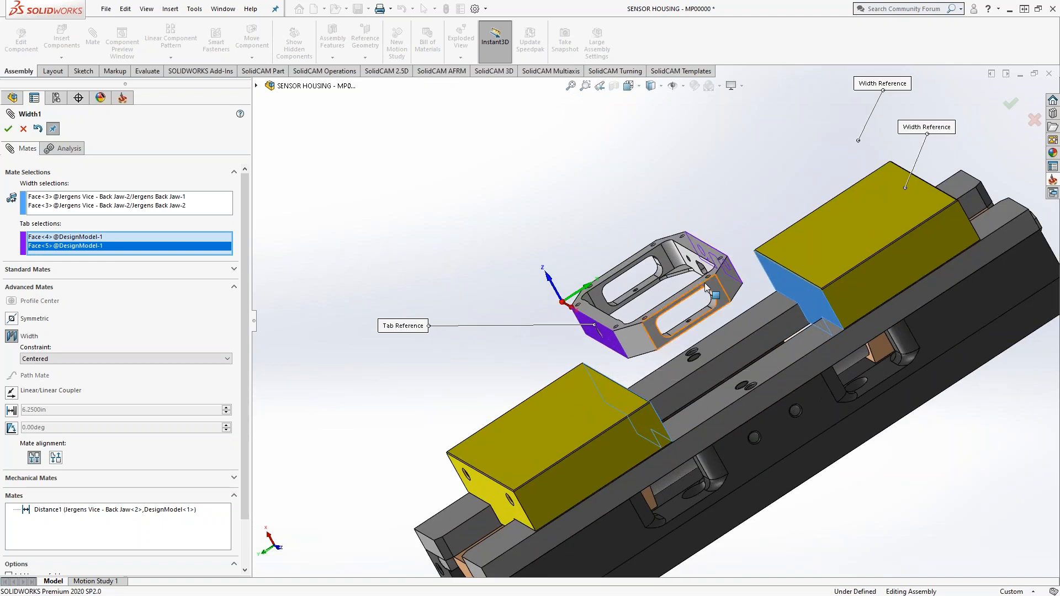
pyautogui.moveTo(685, 360); pyautogui.dragTo(697, 421, button='middle')
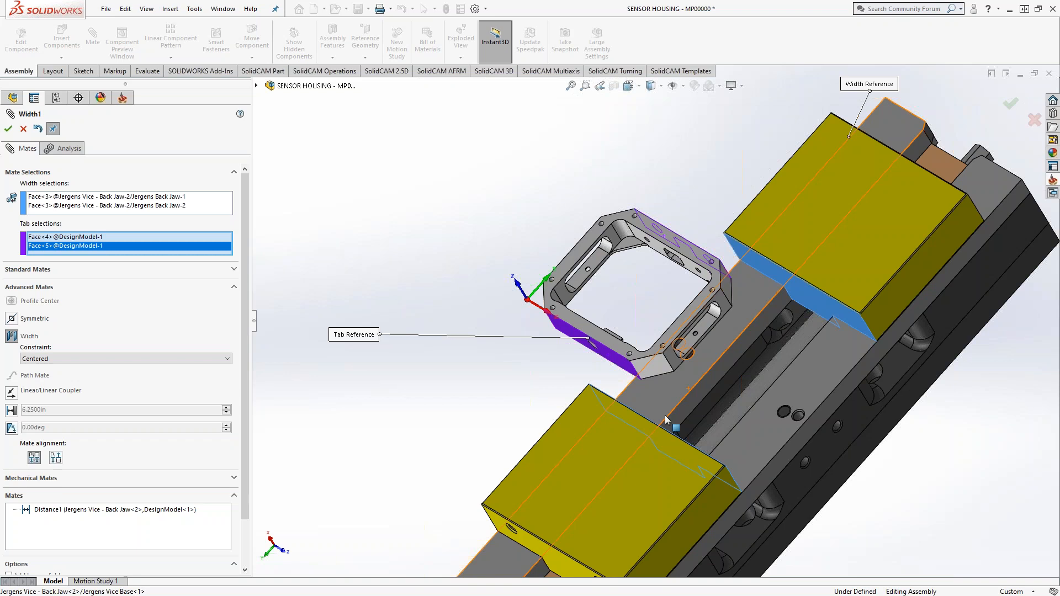
pyautogui.moveTo(707, 407); pyautogui.dragTo(710, 338, button='middle')
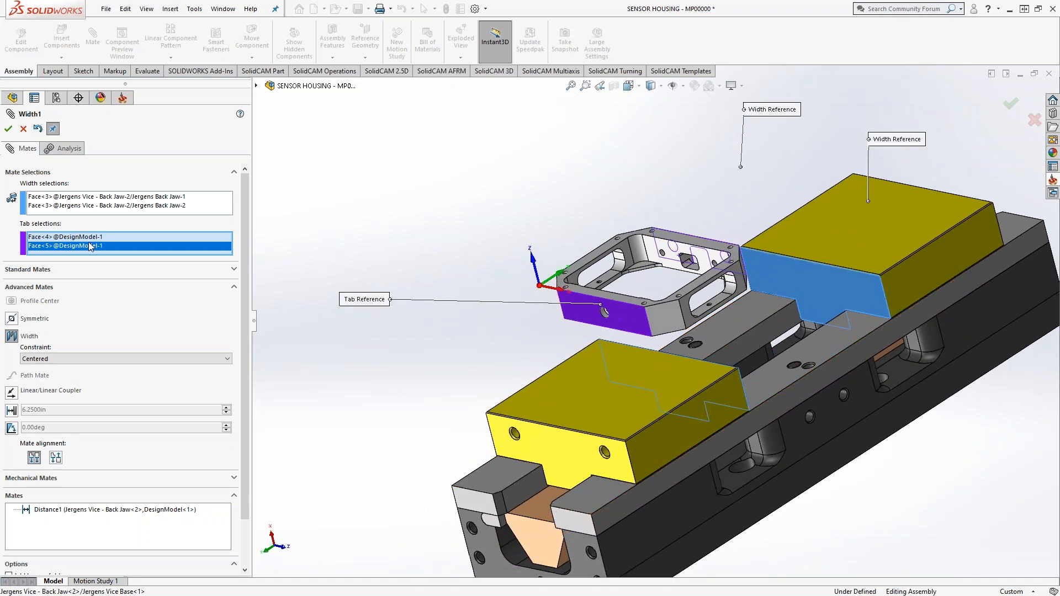
pyautogui.click(8, 128)
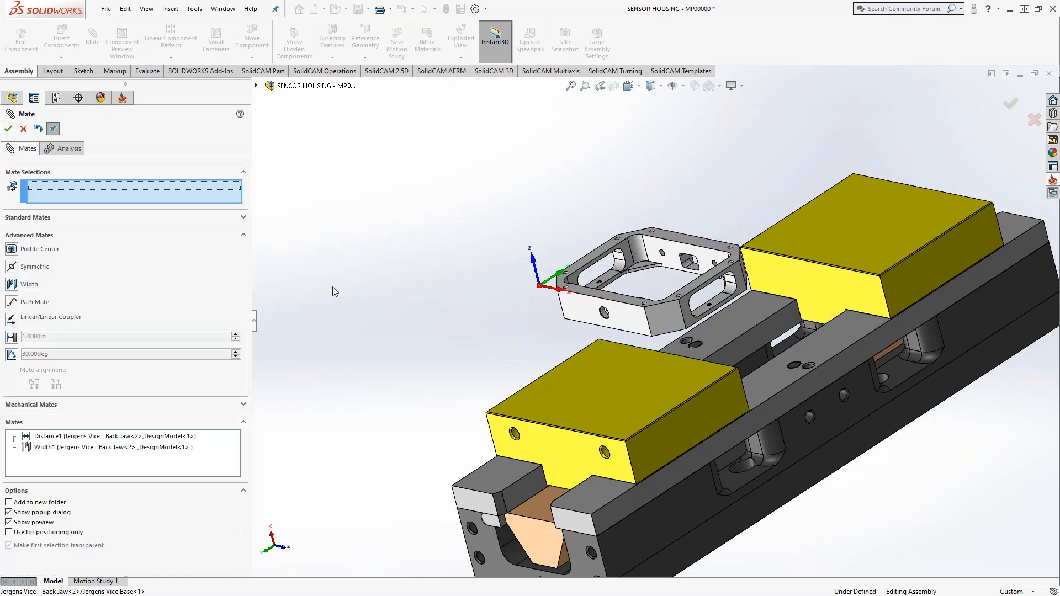
# Step: Move the vice sideways away from the sensor housing to test its remaining freedom of movement
pyautogui.moveTo(544, 344); pyautogui.dragTo(532, 340, button='middle')
pyautogui.moveTo(510, 346); pyautogui.dragTo(565, 382, button='middle')
pyautogui.click(686, 434)
pyautogui.moveTo(612, 390); pyautogui.dragTo(791, 444)
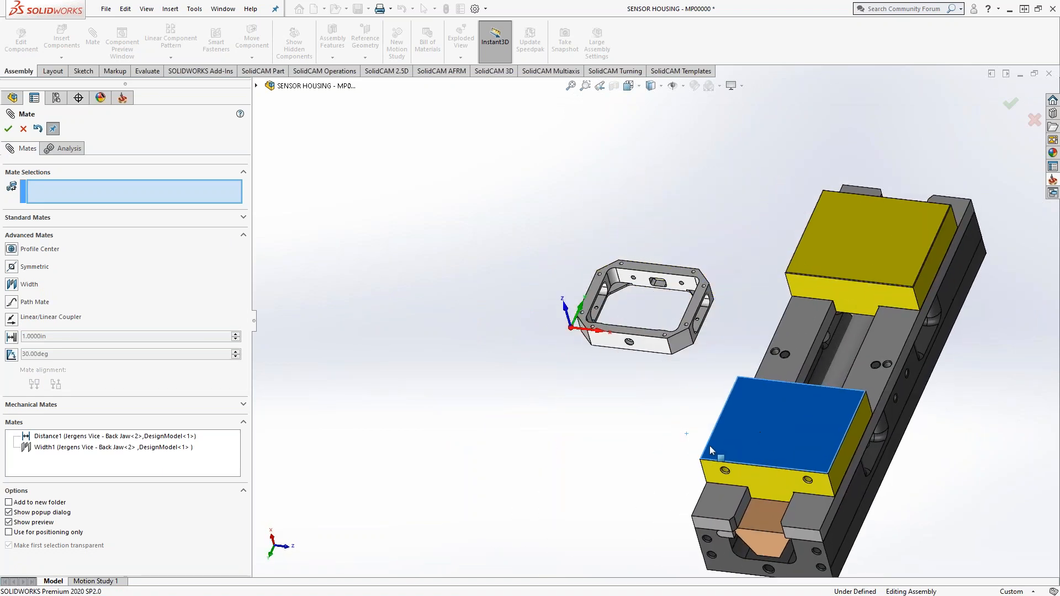
pyautogui.click(554, 426)
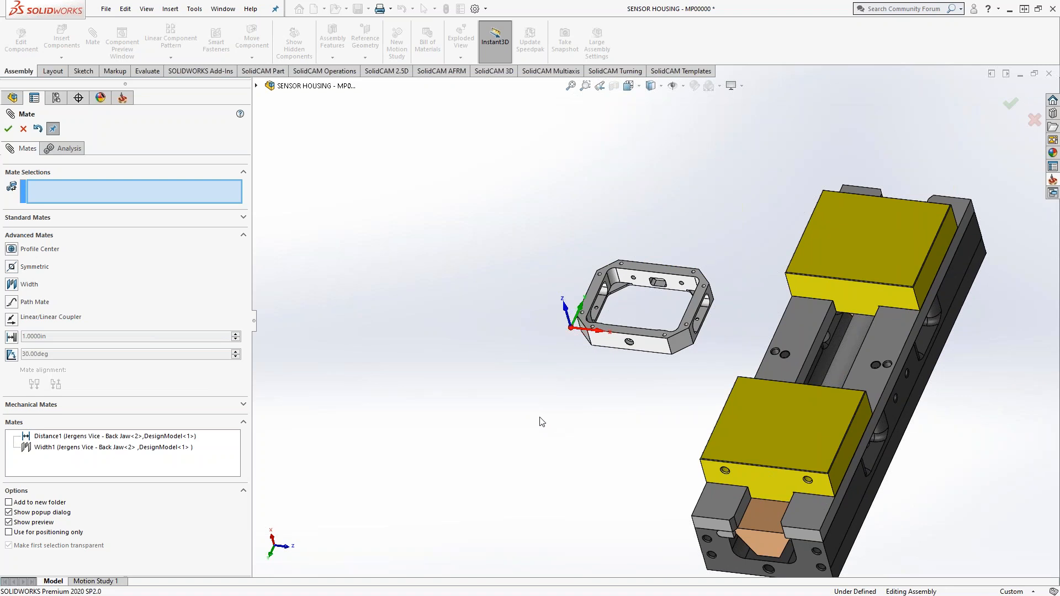
# Step: Start a second centered Width mate using the sensor housing's two opposite slotted side faces as width references
pyautogui.click(12, 284)
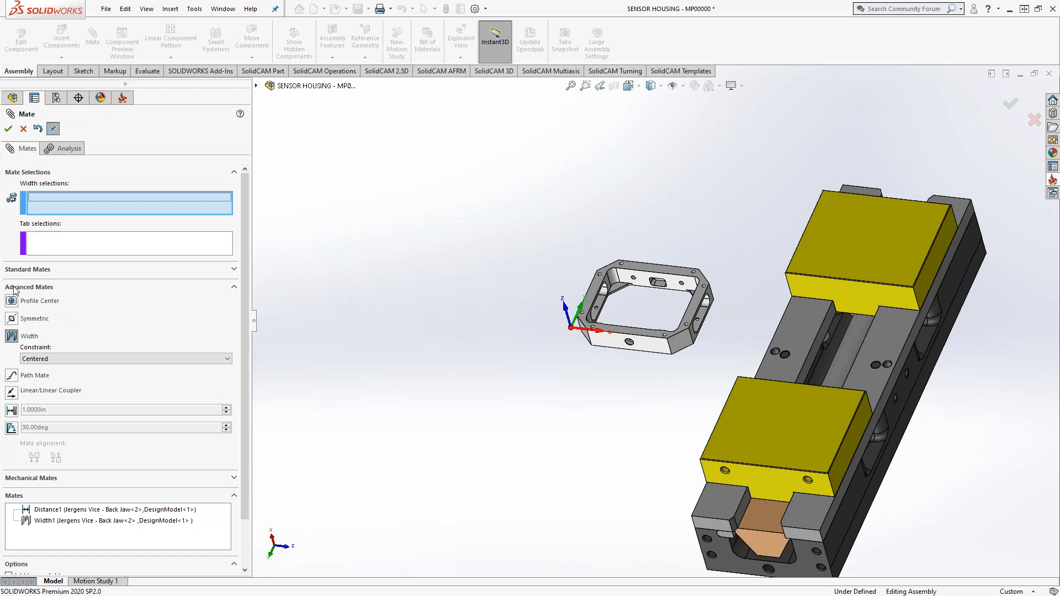
pyautogui.scroll(-3, 709, 361)
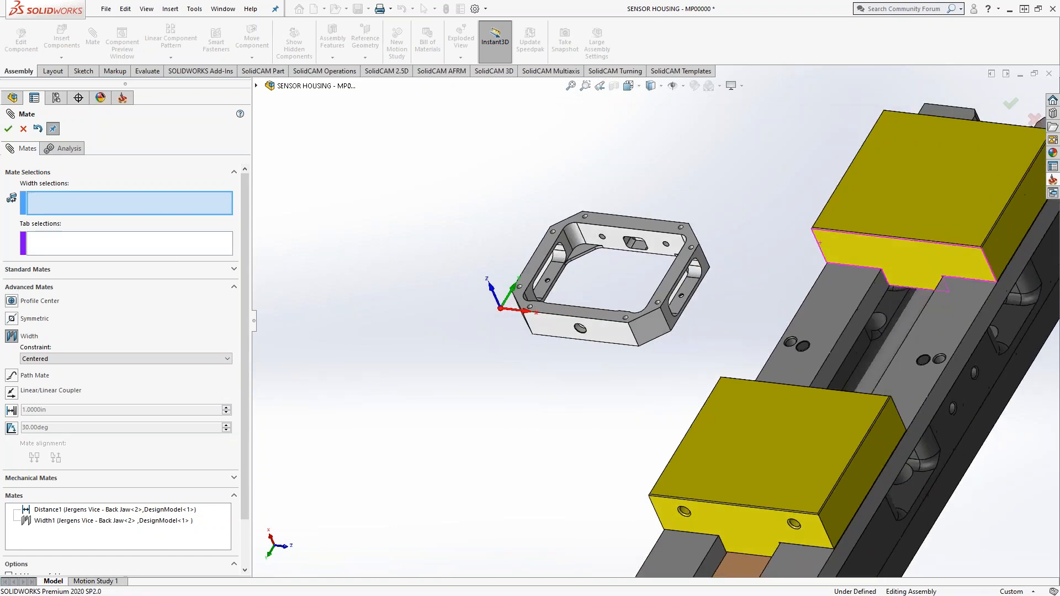
pyautogui.click(676, 312)
pyautogui.moveTo(615, 373); pyautogui.dragTo(632, 328, button='middle')
pyautogui.click(640, 321)
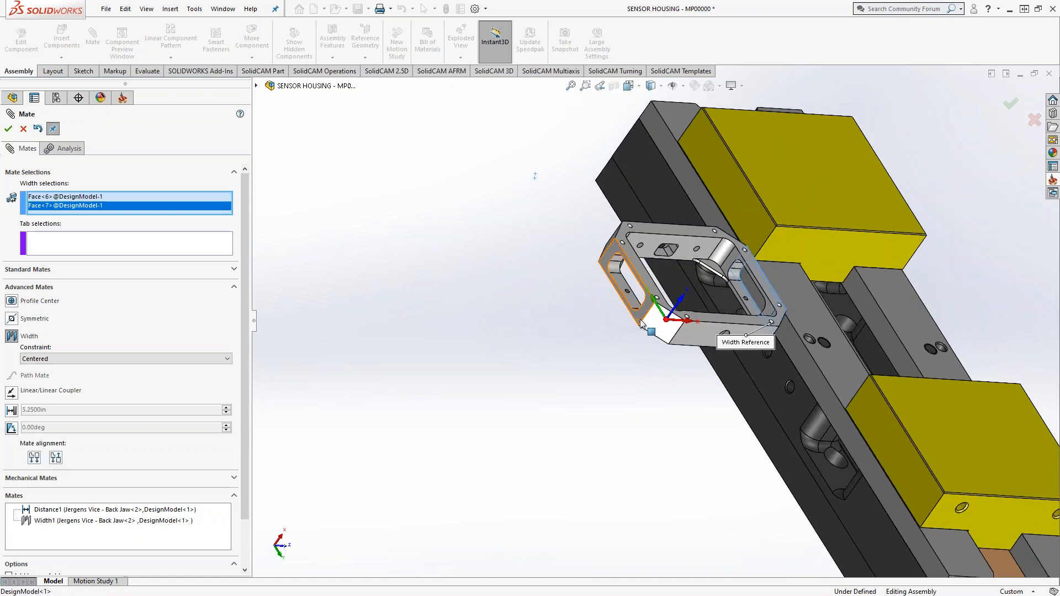
# Step: Use the near jaw's two outer side faces as tab references, apply the second Width mate and finish mating
pyautogui.click(887, 444)
pyautogui.moveTo(880, 455); pyautogui.dragTo(972, 474, button='middle')
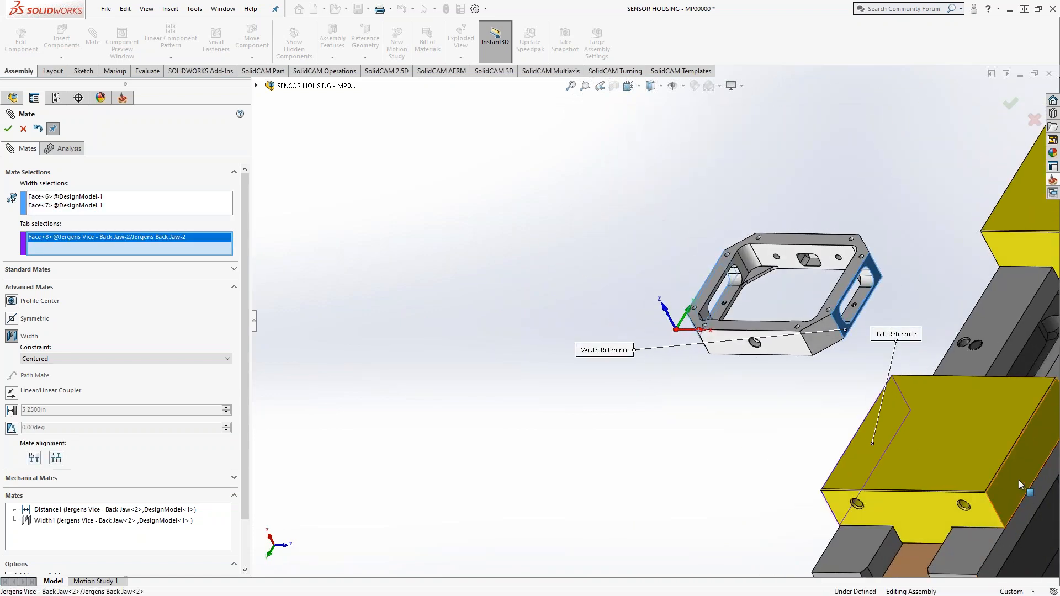
pyautogui.click(1018, 480)
pyautogui.moveTo(593, 491); pyautogui.dragTo(517, 342, button='middle')
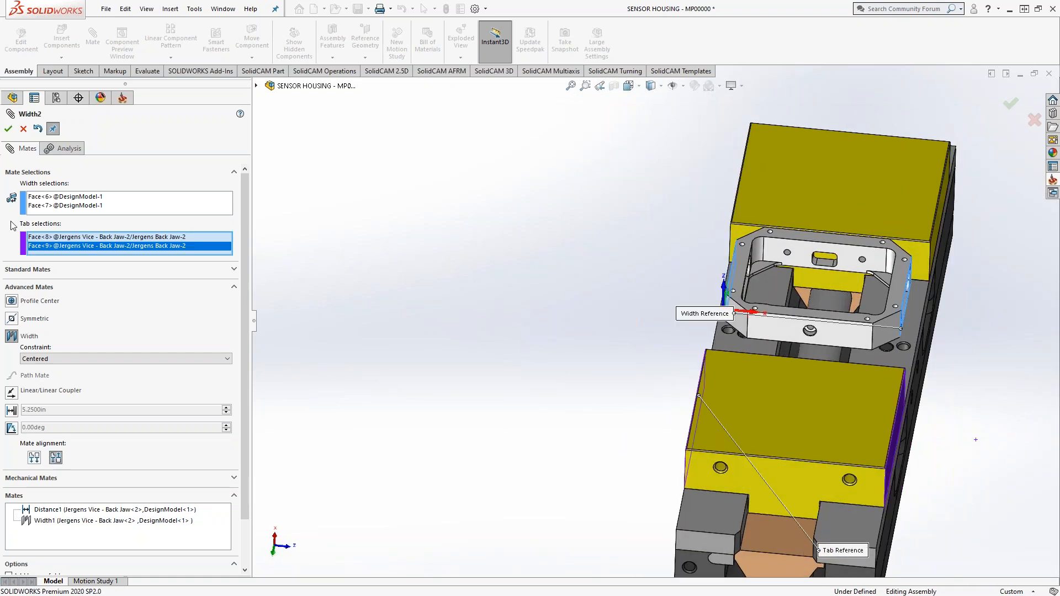
pyautogui.click(7, 128)
pyautogui.scroll(3, 533, 344)
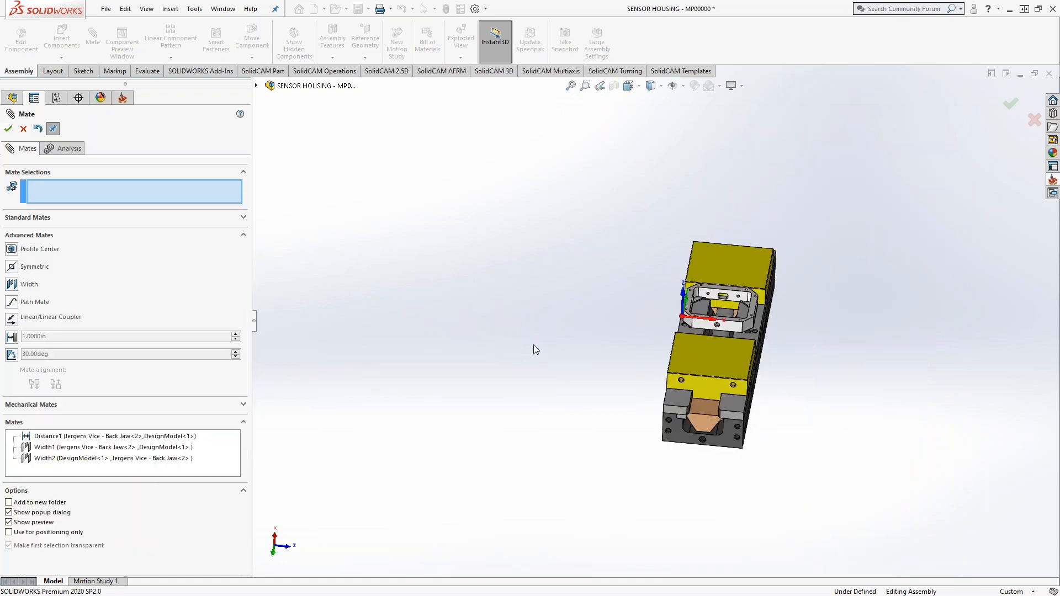
pyautogui.click(8, 129)
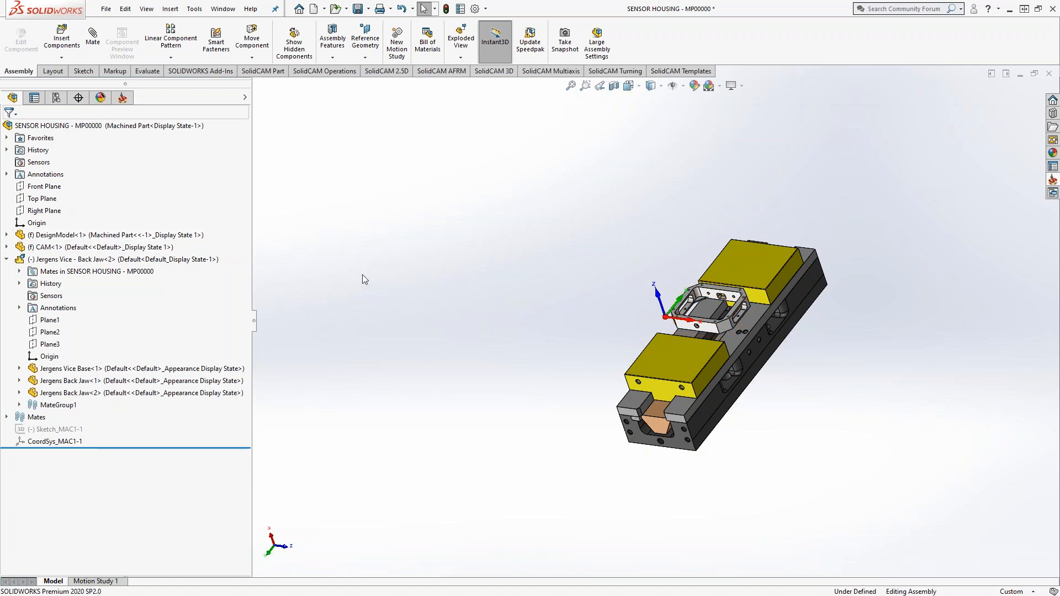
# Step: Test whether the near vice jaw still moves, and save the assembly together with all modified vice files
pyautogui.click(7, 260)
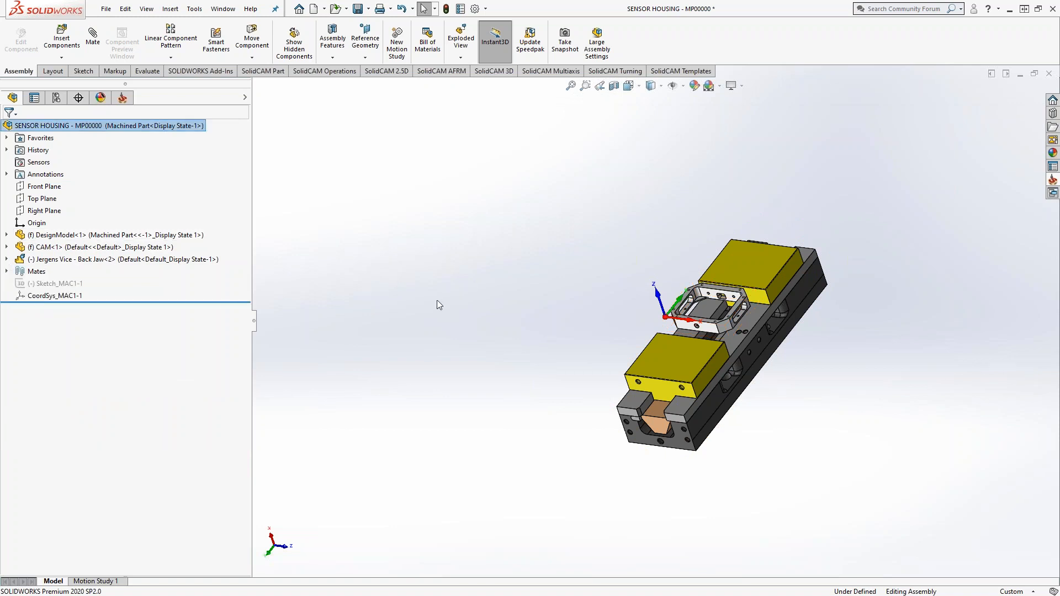
pyautogui.moveTo(679, 360); pyautogui.dragTo(677, 353)
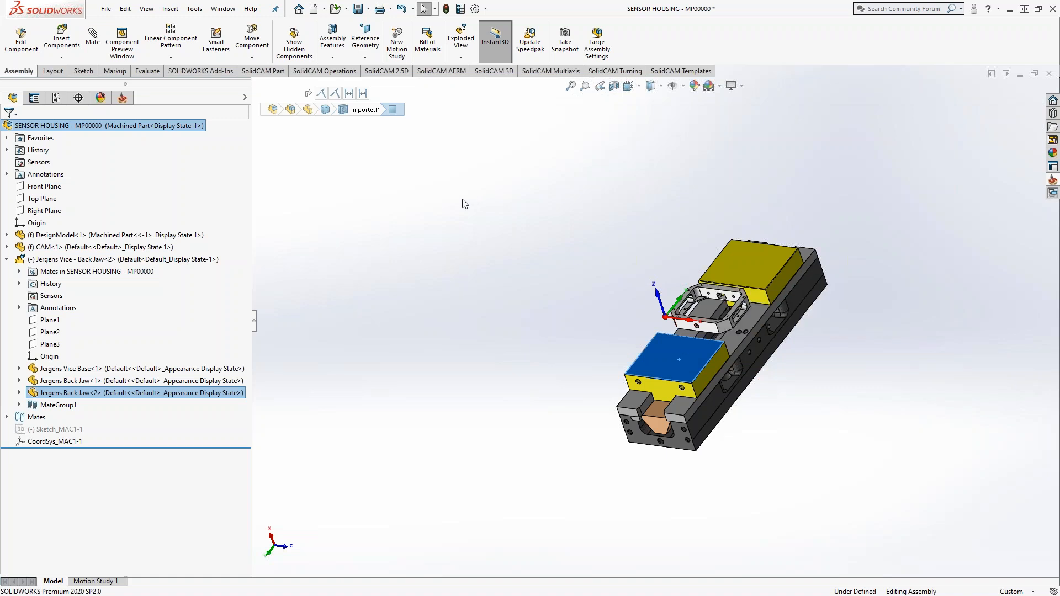
pyautogui.click(357, 8)
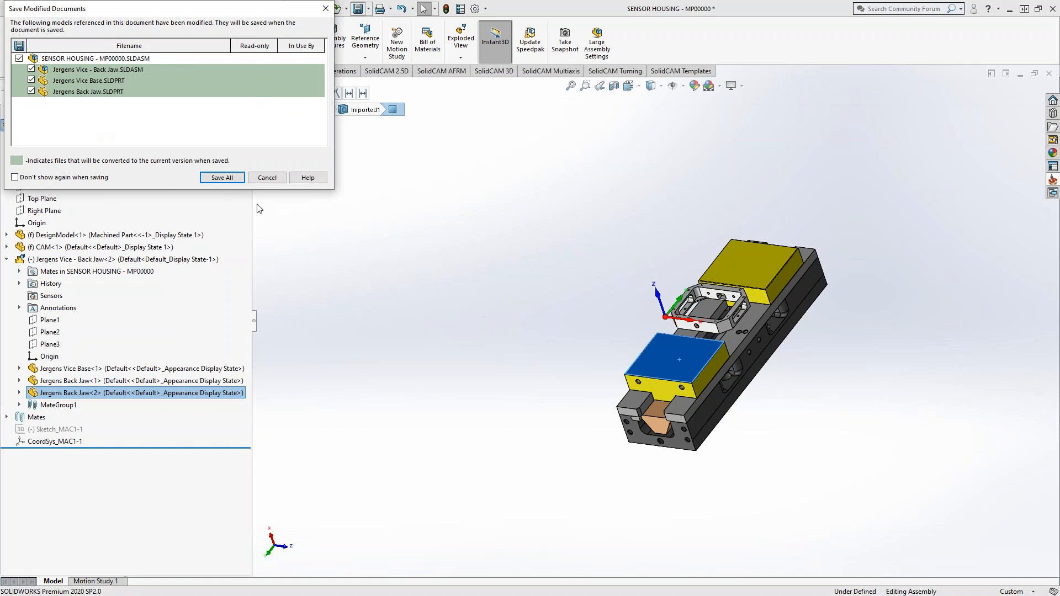
pyautogui.click(222, 177)
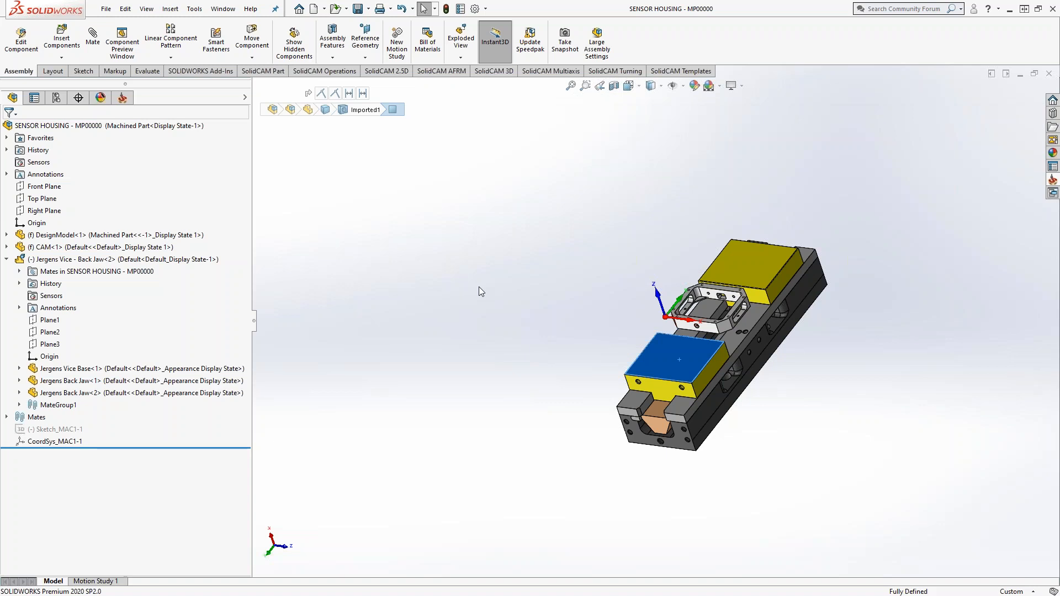
pyautogui.scroll(-6, 713, 323)
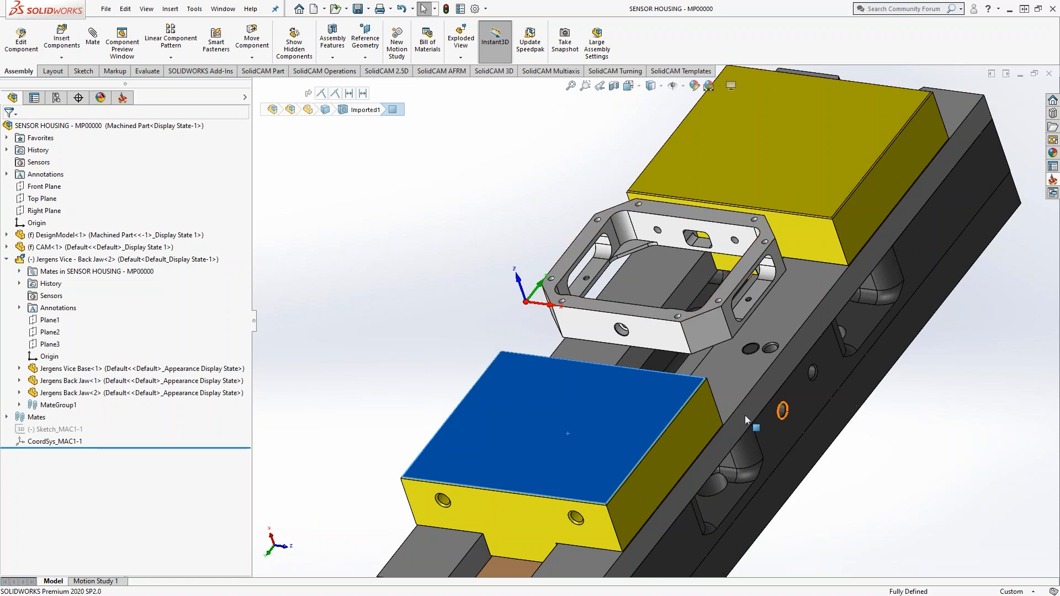
pyautogui.click(398, 251)
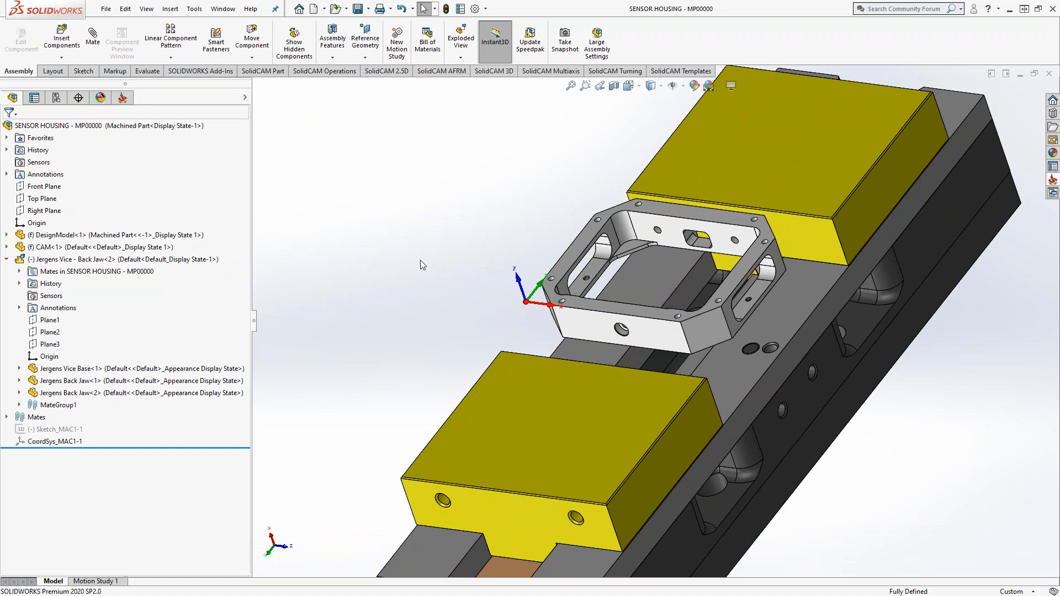
pyautogui.press('f')
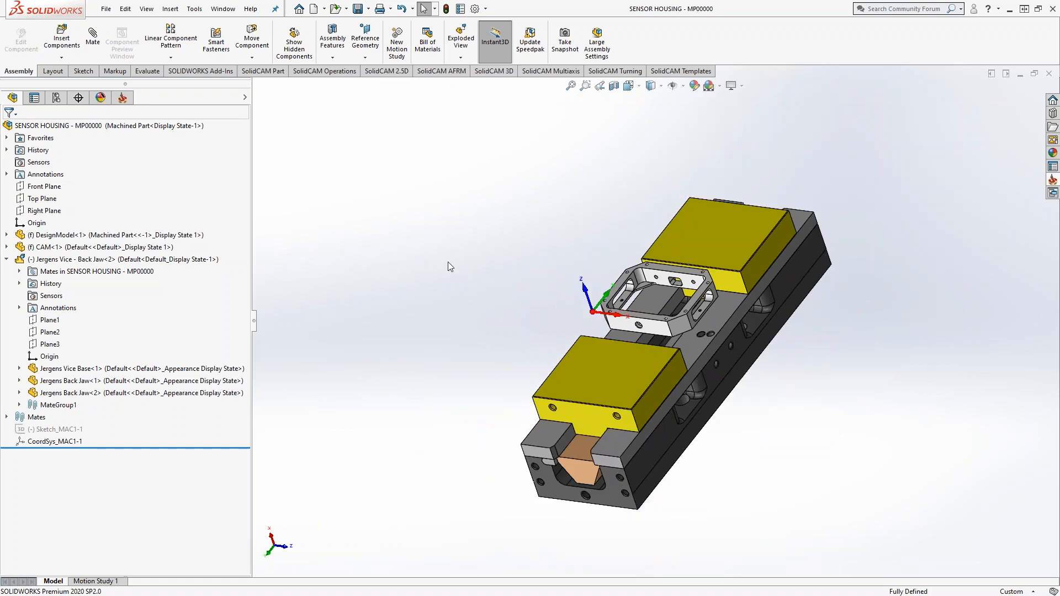
pyautogui.click(730, 247)
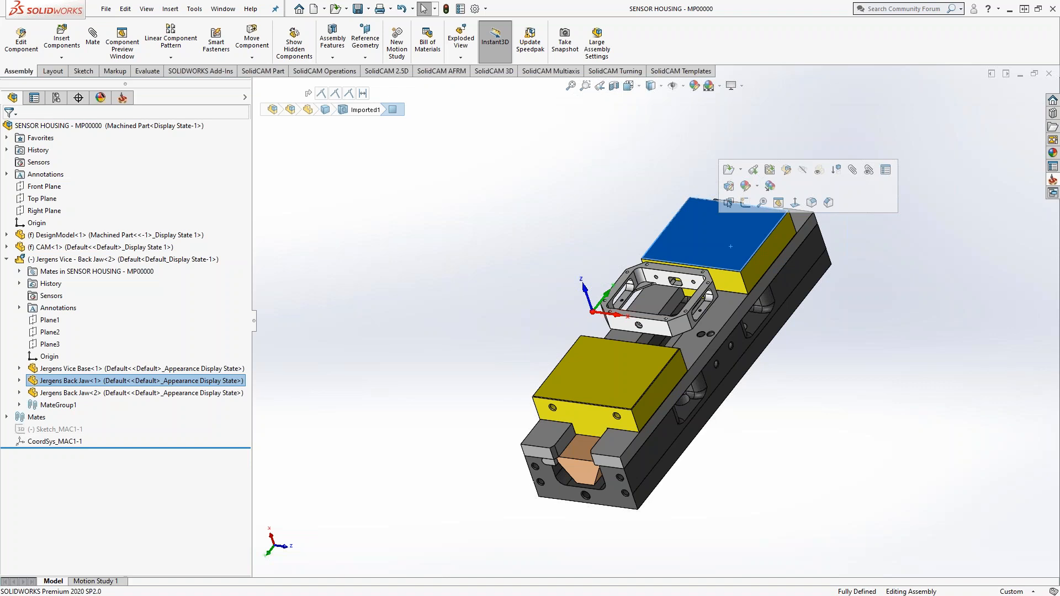
pyautogui.click(512, 262)
pyautogui.moveTo(536, 261)
pyautogui.mouseDown(button='middle')
pyautogui.moveTo(516, 199)
pyautogui.moveTo(481, 251)
pyautogui.moveTo(544, 257)
pyautogui.mouseUp(button='middle')
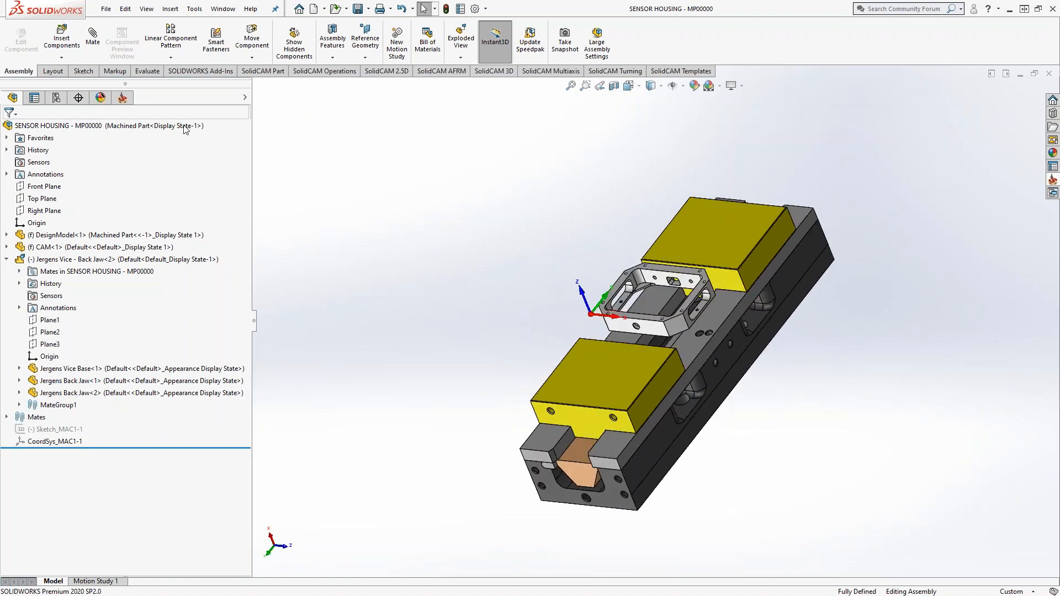
# Step: Switch to the SolidCAM tree and review the fixture choices in the machine Setup and the options for Fixtures
pyautogui.click(122, 98)
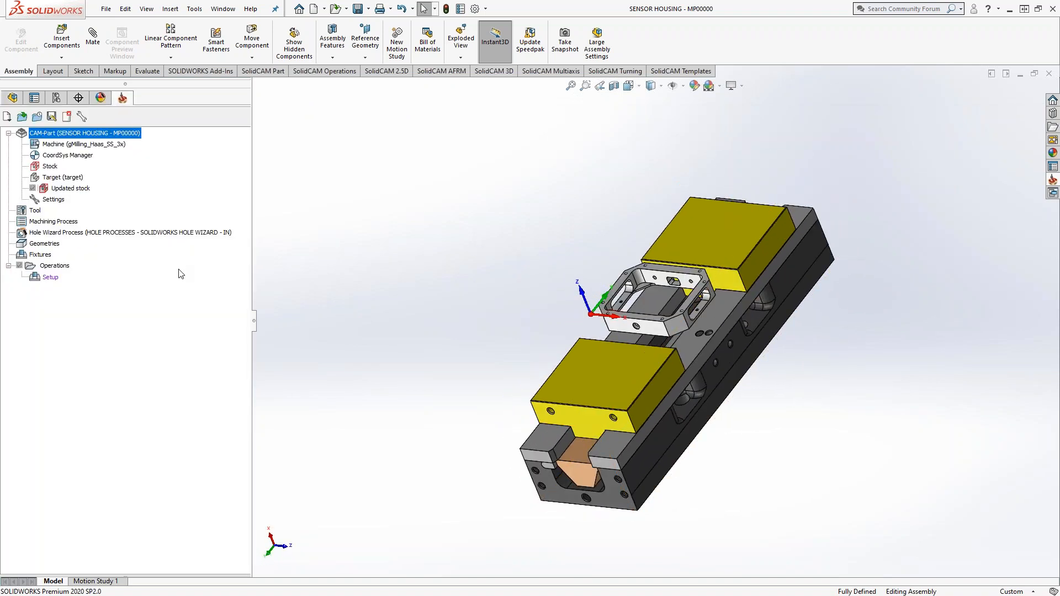
pyautogui.click(52, 278)
pyautogui.doubleClick(52, 278)
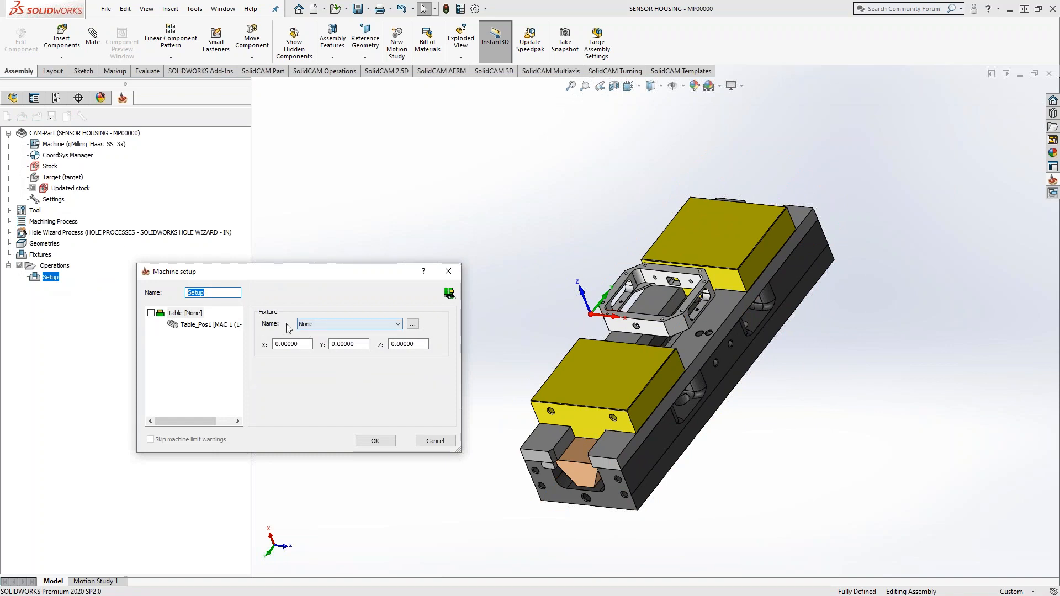
pyautogui.click(375, 326)
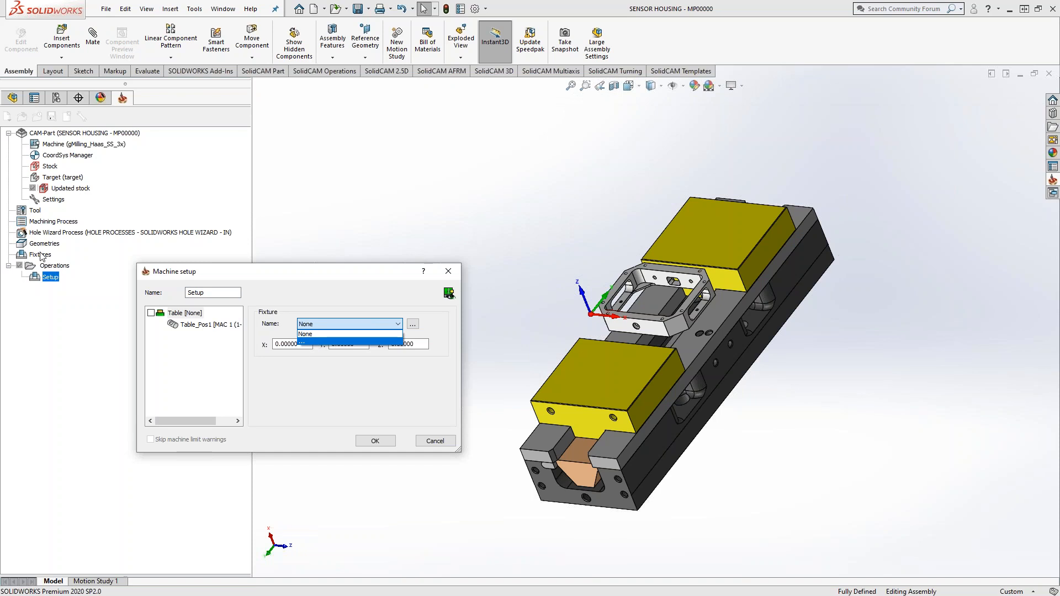
pyautogui.click(444, 270)
pyautogui.click(448, 271)
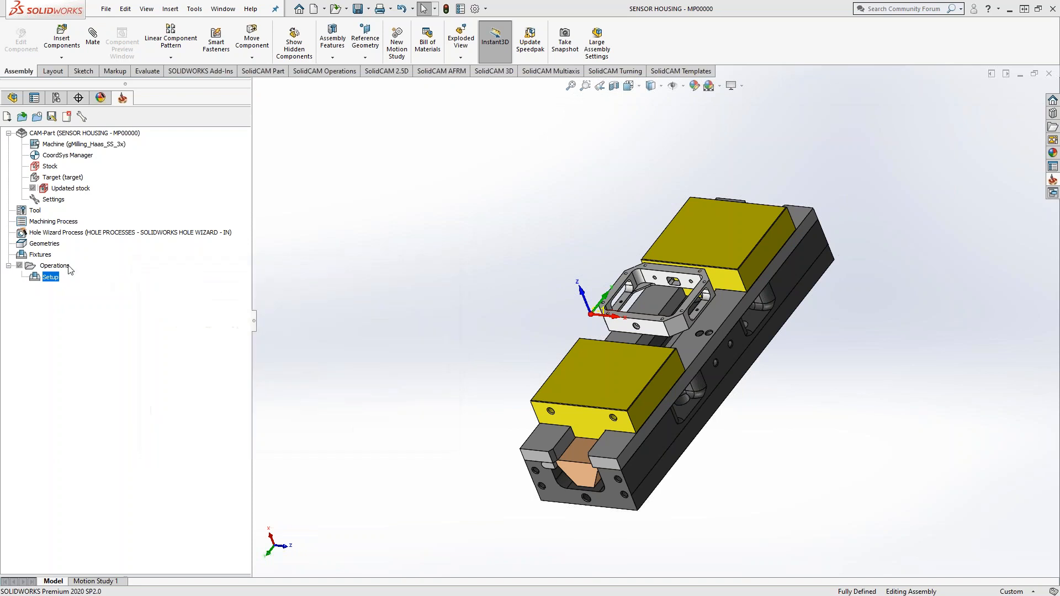
pyautogui.rightClick(50, 255)
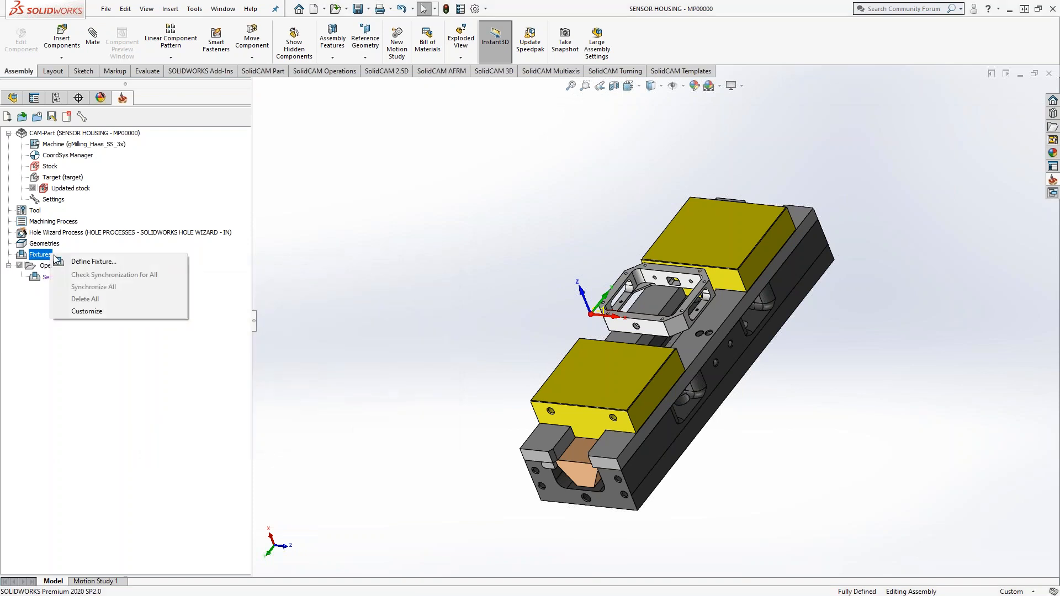
pyautogui.click(411, 227)
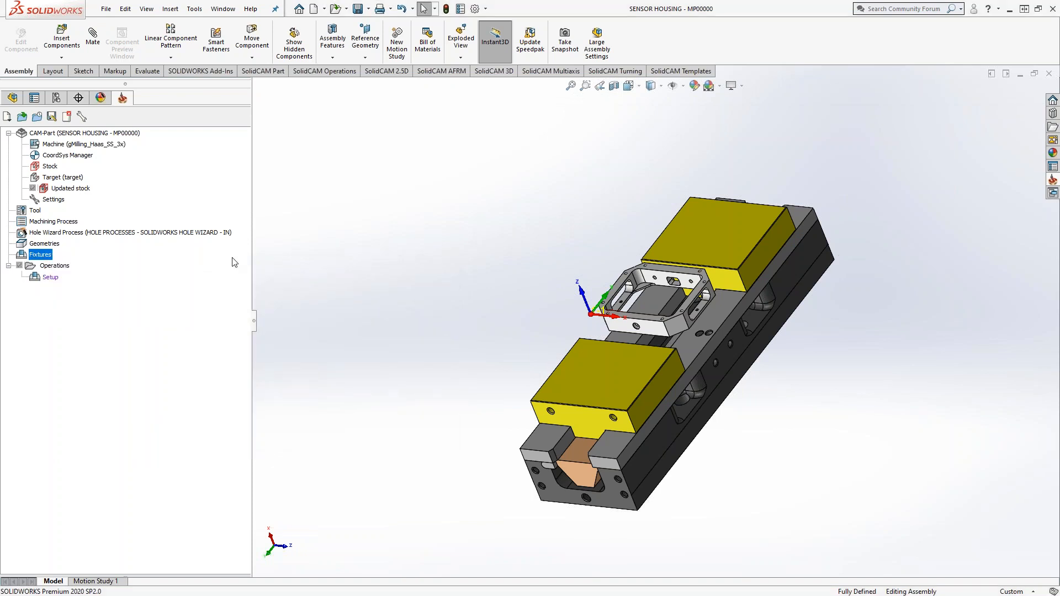
# Step: Reopen the machine Setup and start defining a new clamping fixture for the table
pyautogui.click(52, 277)
pyautogui.doubleClick(52, 277)
pyautogui.click(353, 325)
pyautogui.click(317, 342)
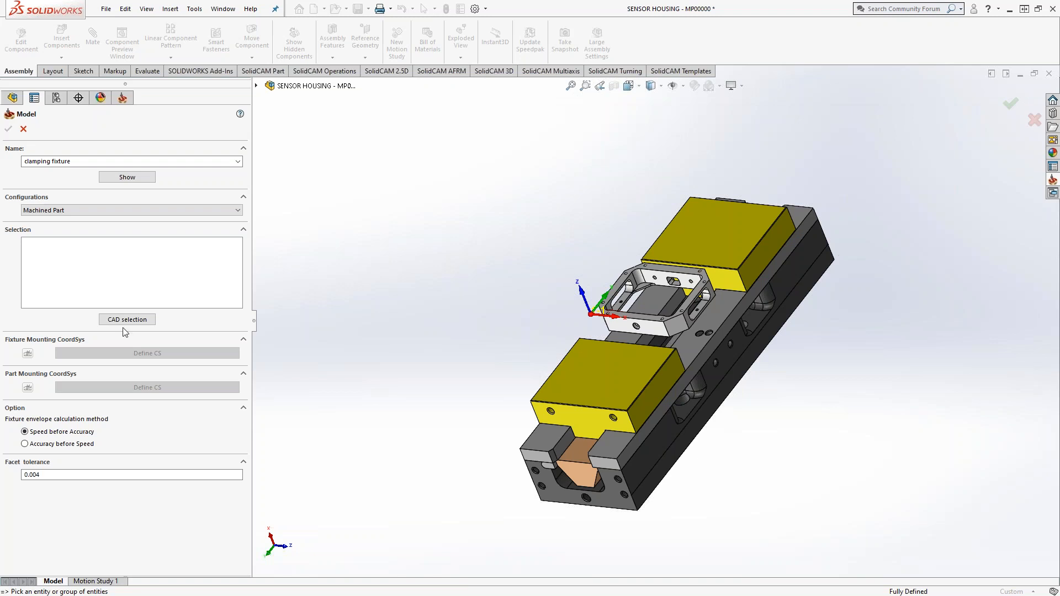
# Step: Try picking the near vice jaw directly as fixture geometry, and clear the whole selection
pyautogui.moveTo(469, 367)
pyautogui.mouseDown(button='middle')
pyautogui.moveTo(416, 329)
pyautogui.moveTo(486, 367)
pyautogui.mouseUp(button='middle')
pyautogui.click(594, 390)
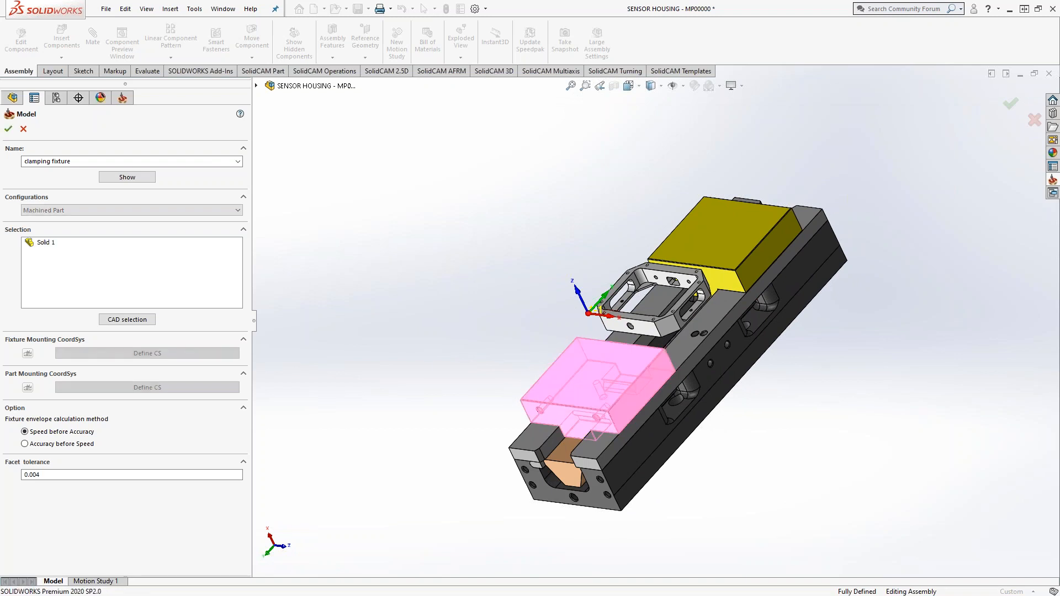
pyautogui.rightClick(48, 247)
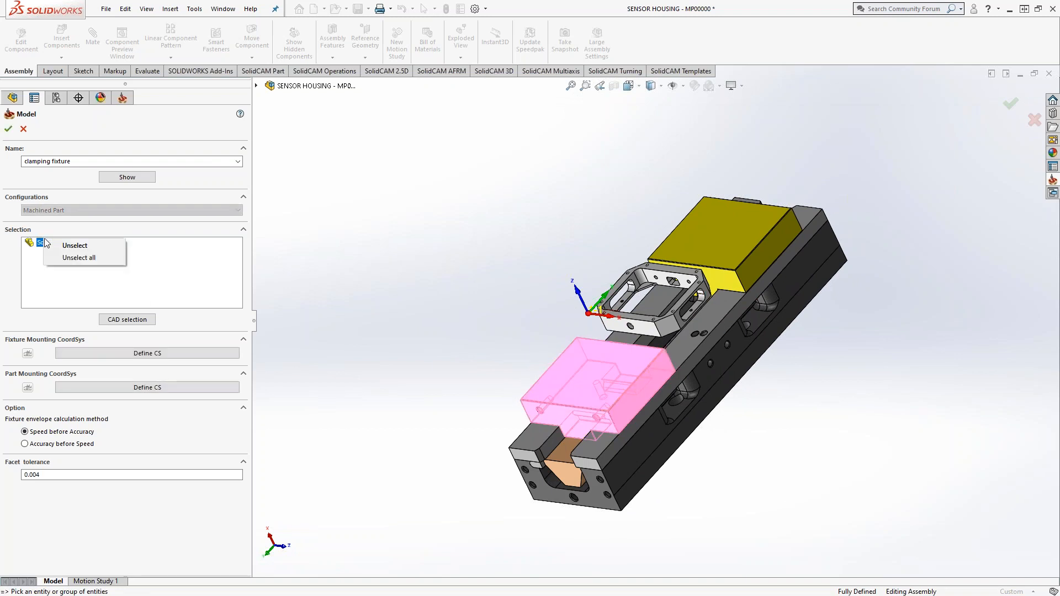
pyautogui.click(76, 257)
# Step: Use CAD selection to choose the complete Jergens Vice - Back Jaw subassembly as the clamping fixture geometry
pyautogui.click(128, 321)
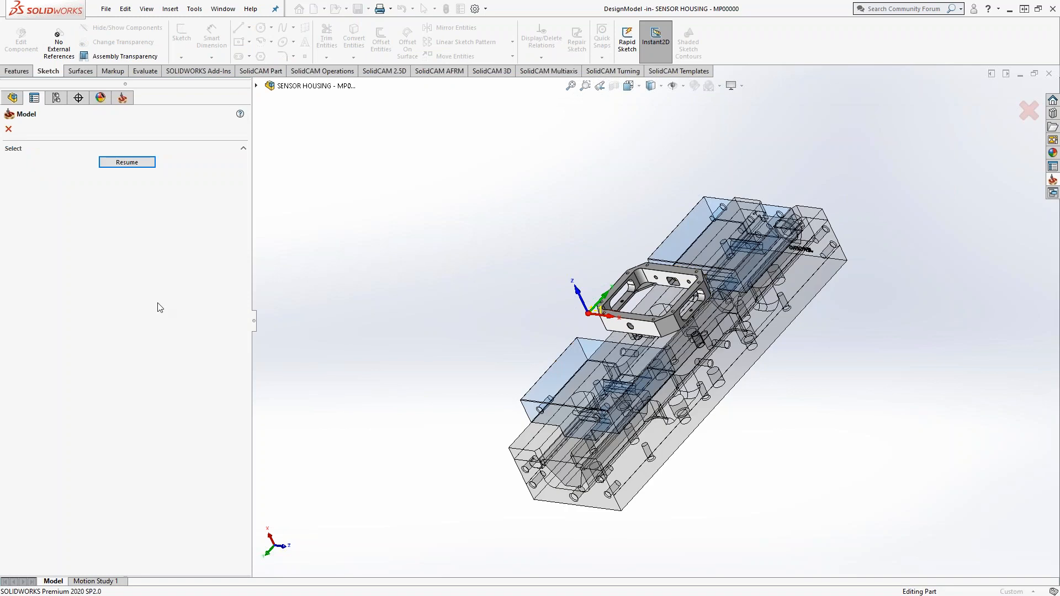
pyautogui.click(256, 86)
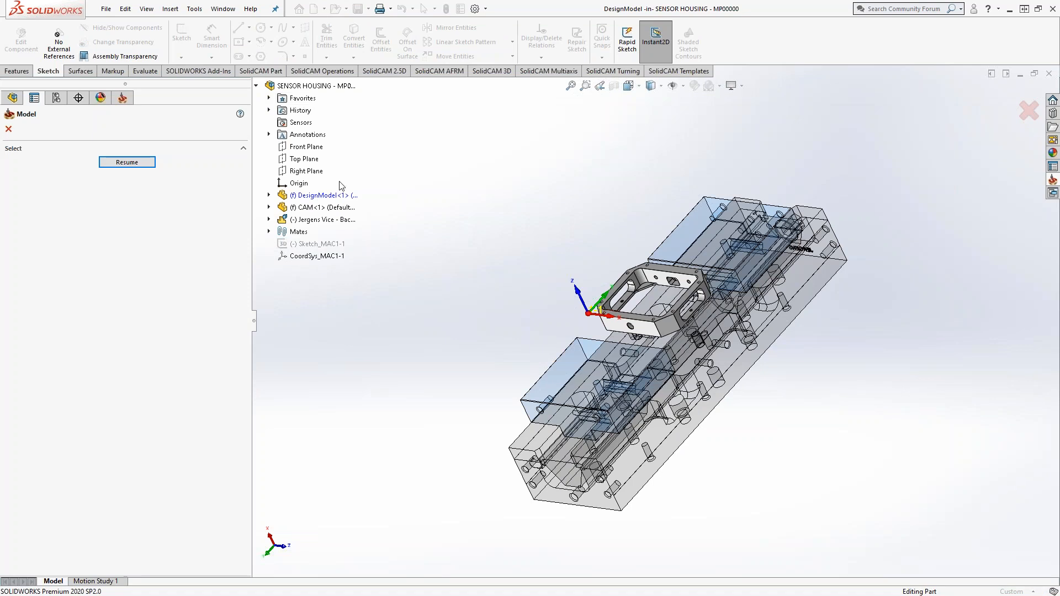
pyautogui.click(323, 220)
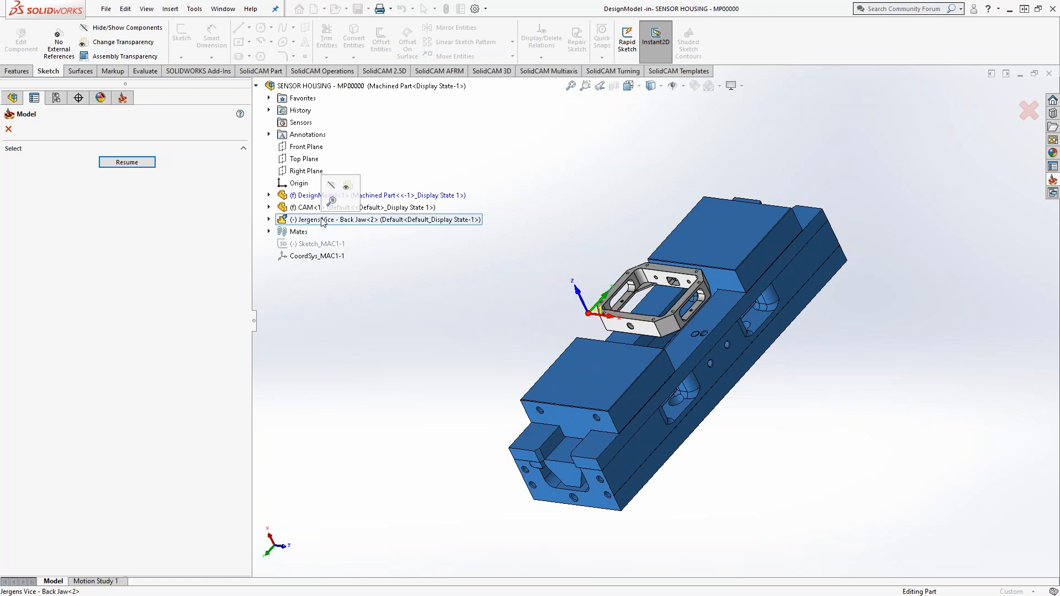
pyautogui.click(142, 165)
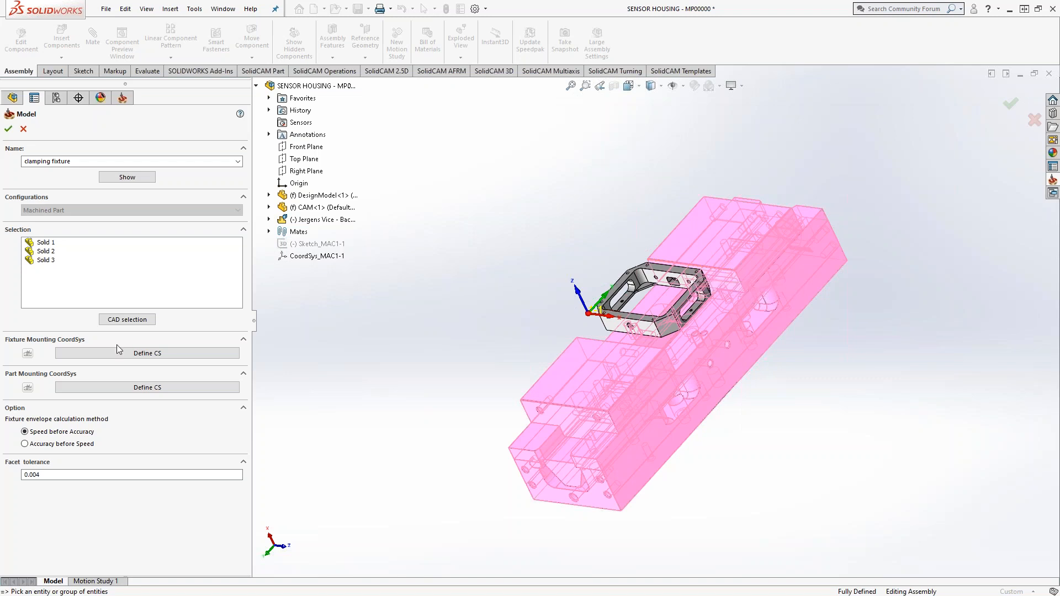
# Step: Define the fixture mounting coordinate system at the top center of the model box on the vice base's bottom face
pyautogui.click(79, 356)
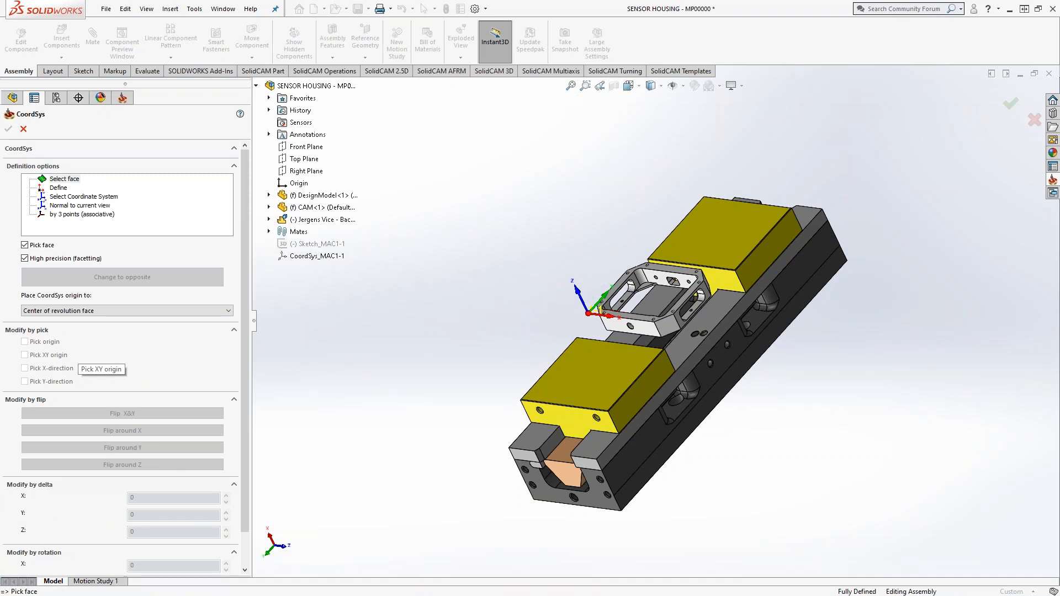
pyautogui.click(97, 312)
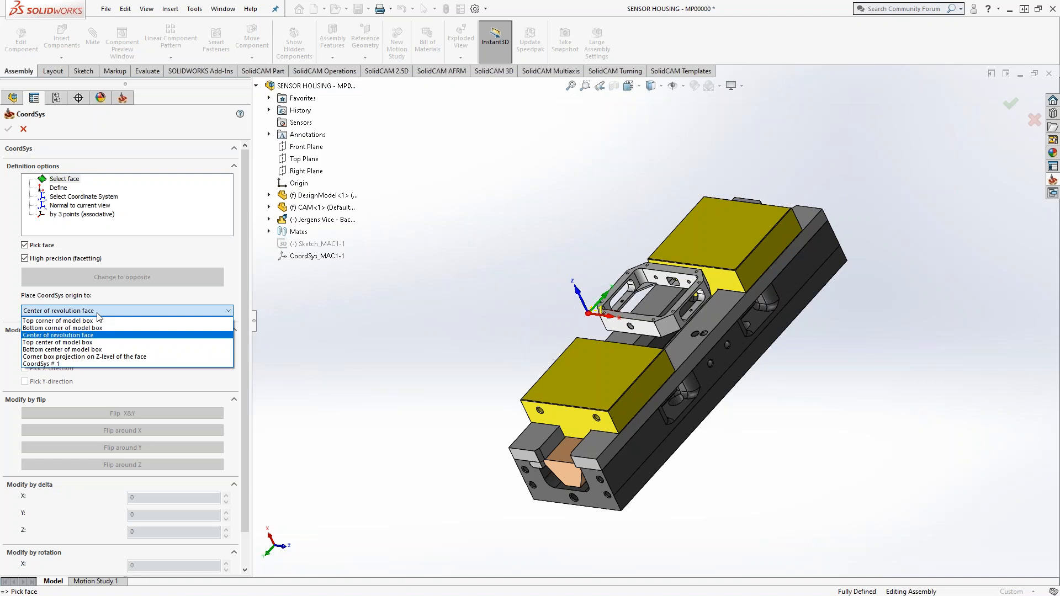
pyautogui.click(69, 342)
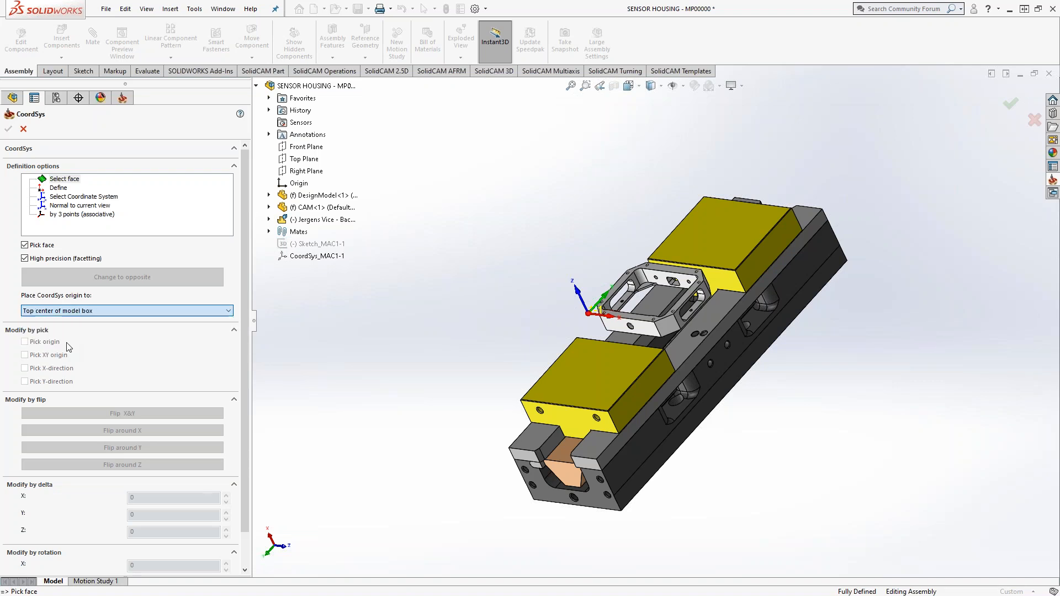
pyautogui.moveTo(444, 383); pyautogui.dragTo(385, 256, button='middle')
pyautogui.click(679, 401)
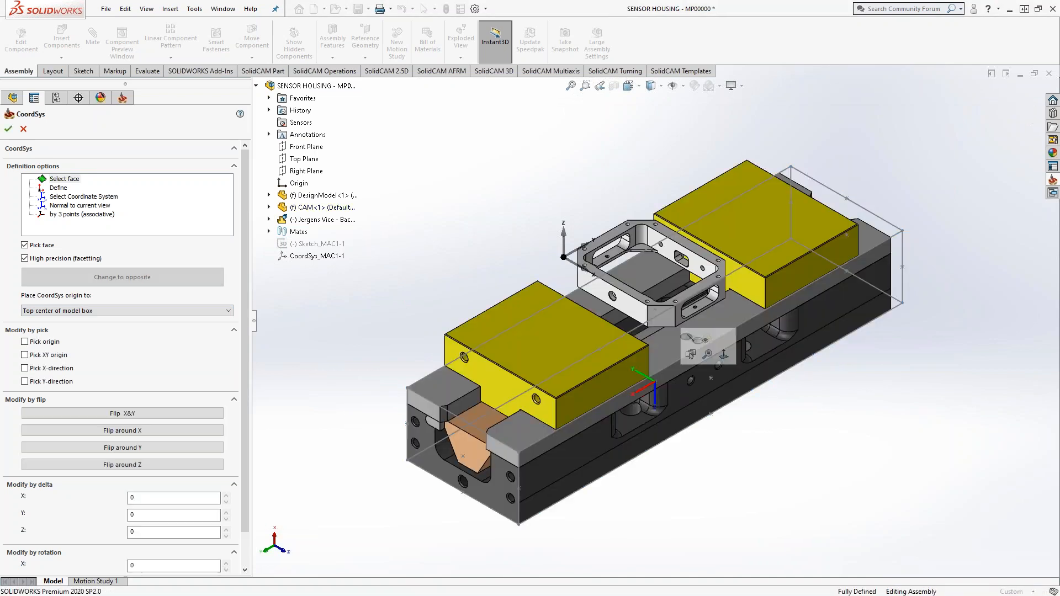
# Step: Flip the fixture mounting coordinate system around X and around Z so Z points up, and accept it
pyautogui.moveTo(624, 476); pyautogui.dragTo(580, 350, button='middle')
pyautogui.click(150, 431)
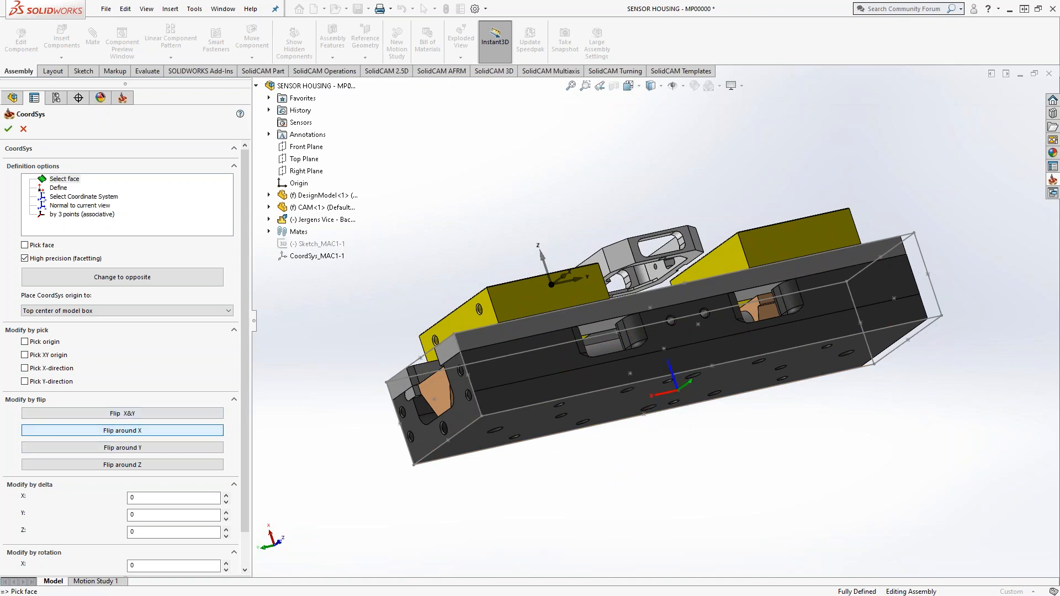
pyautogui.moveTo(392, 319); pyautogui.dragTo(415, 392, button='middle')
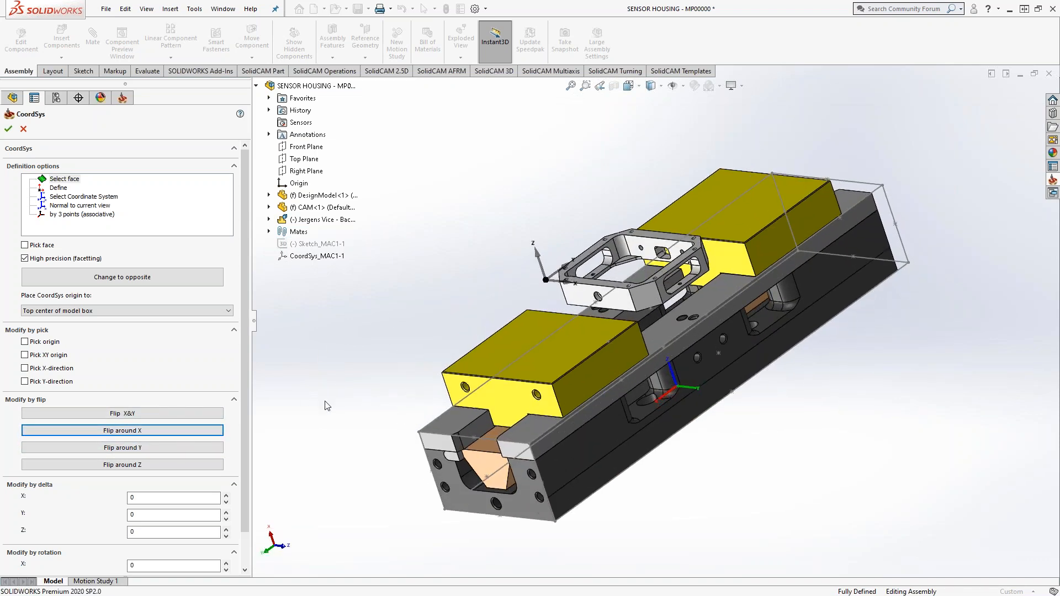
pyautogui.click(169, 466)
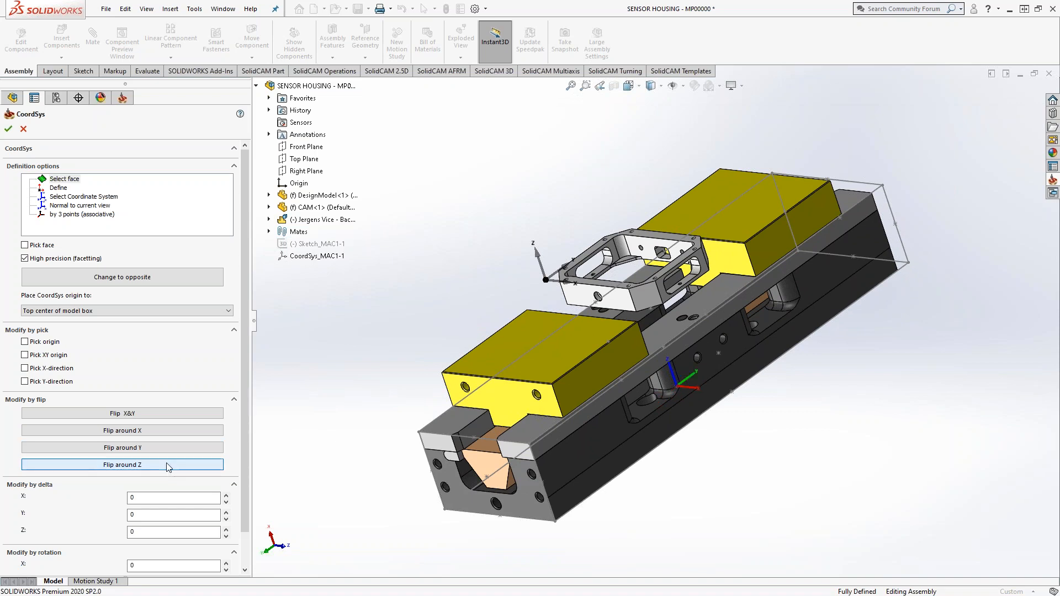
pyautogui.moveTo(479, 280); pyautogui.dragTo(442, 243, button='middle')
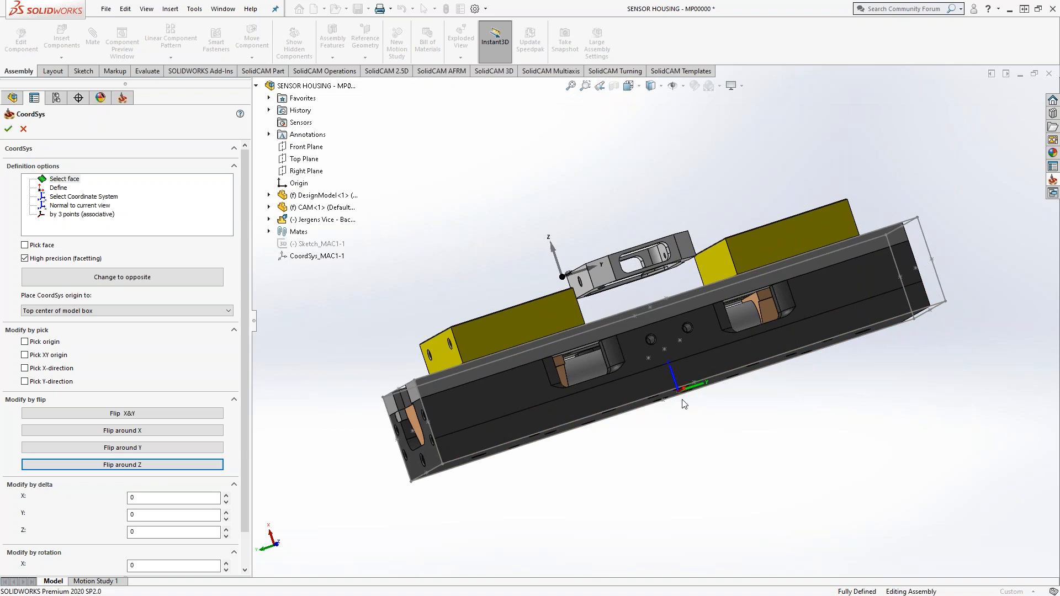
pyautogui.click(8, 129)
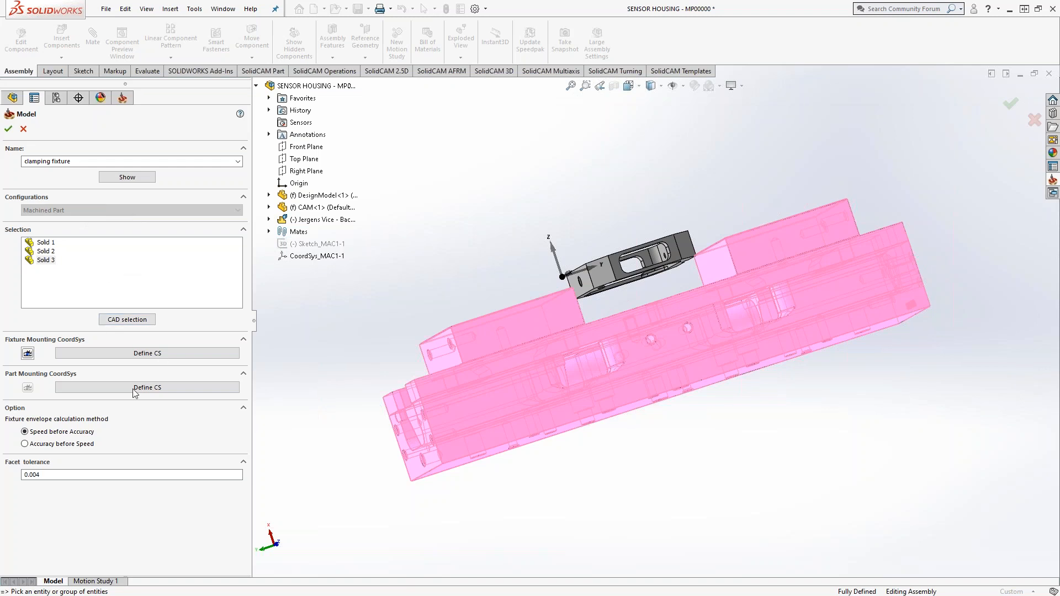
# Step: Define the part mounting coordinate system on the sensor housing's top face at the top corner of the model box, and accept the clamping fixture
pyautogui.click(68, 386)
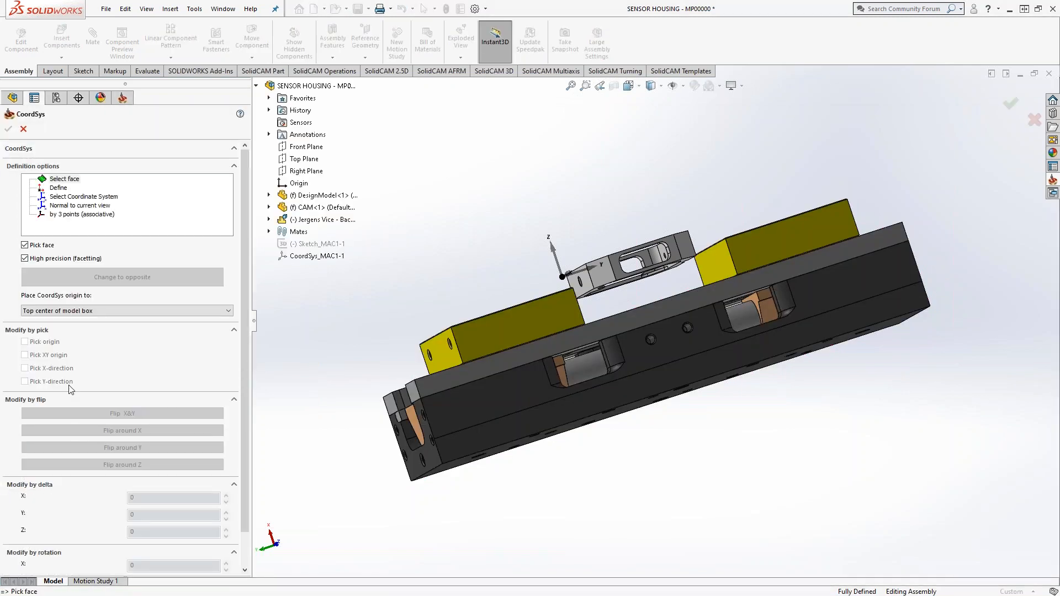
pyautogui.moveTo(491, 200); pyautogui.dragTo(538, 282, button='middle')
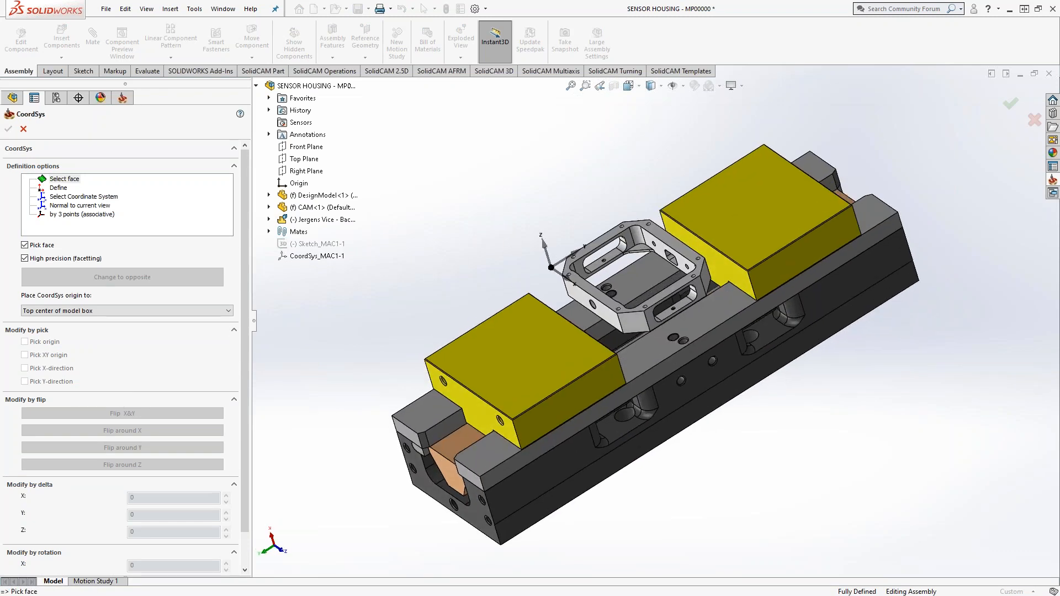
pyautogui.click(83, 312)
pyautogui.click(77, 320)
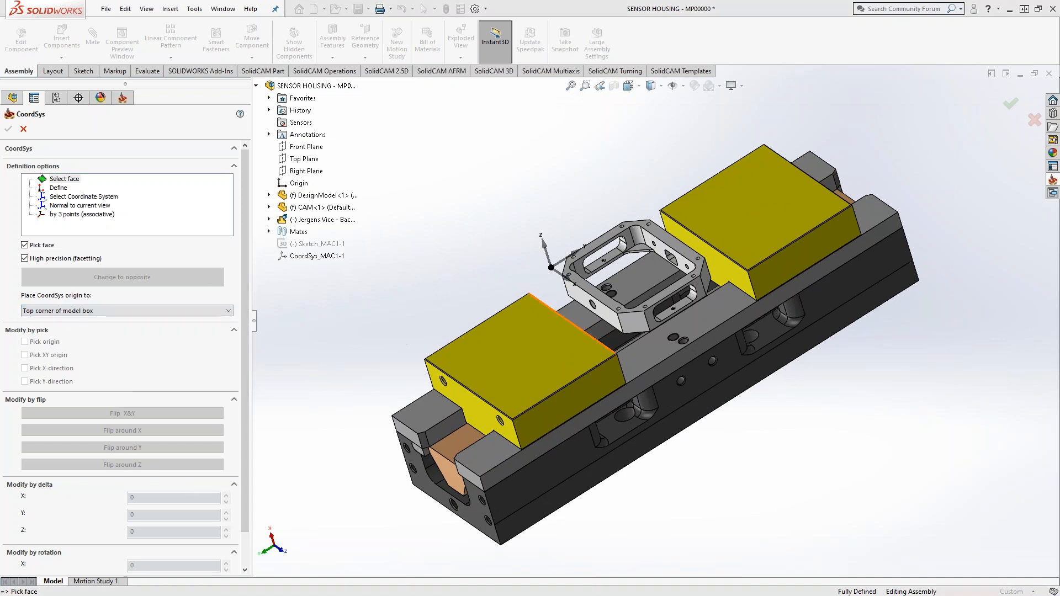
pyautogui.scroll(-5, 601, 262)
pyautogui.click(584, 240)
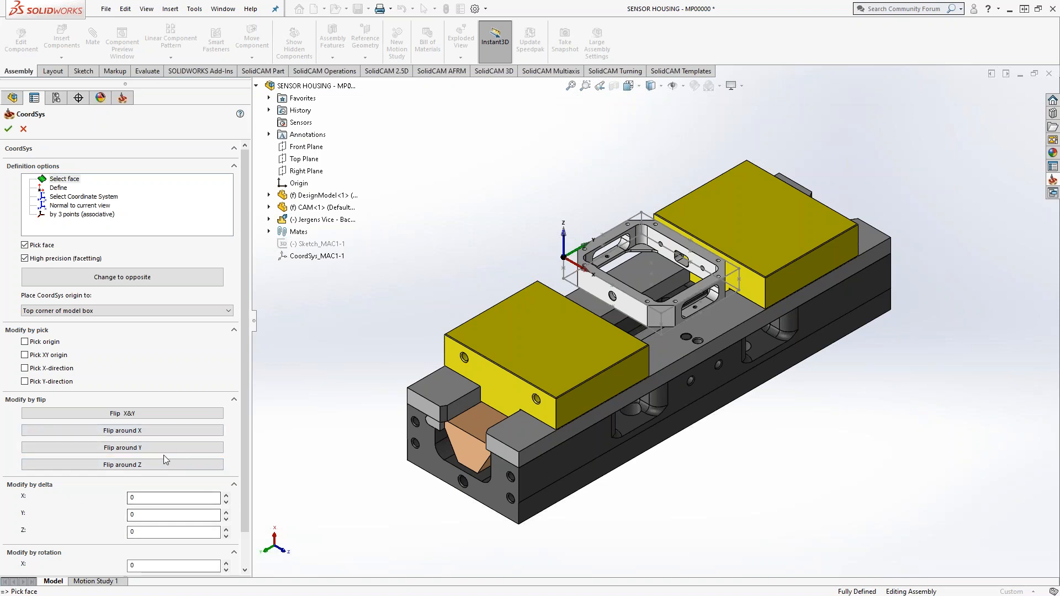
pyautogui.click(8, 128)
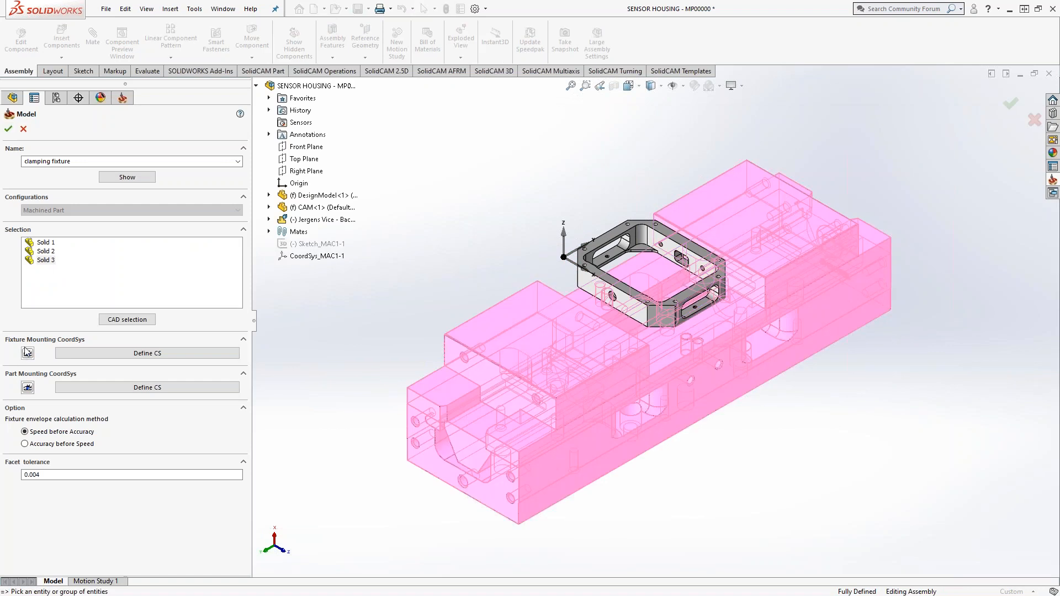
pyautogui.click(9, 129)
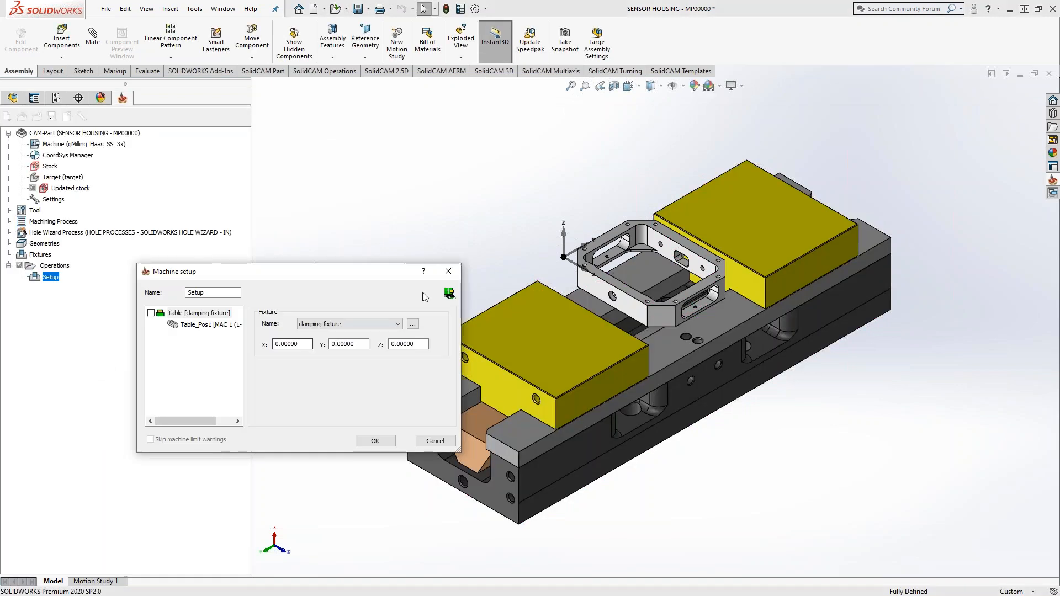
# Step: Open the machine preview, inspect the vice and housing on the table station, and place the preview beside the setup dialog
pyautogui.click(449, 294)
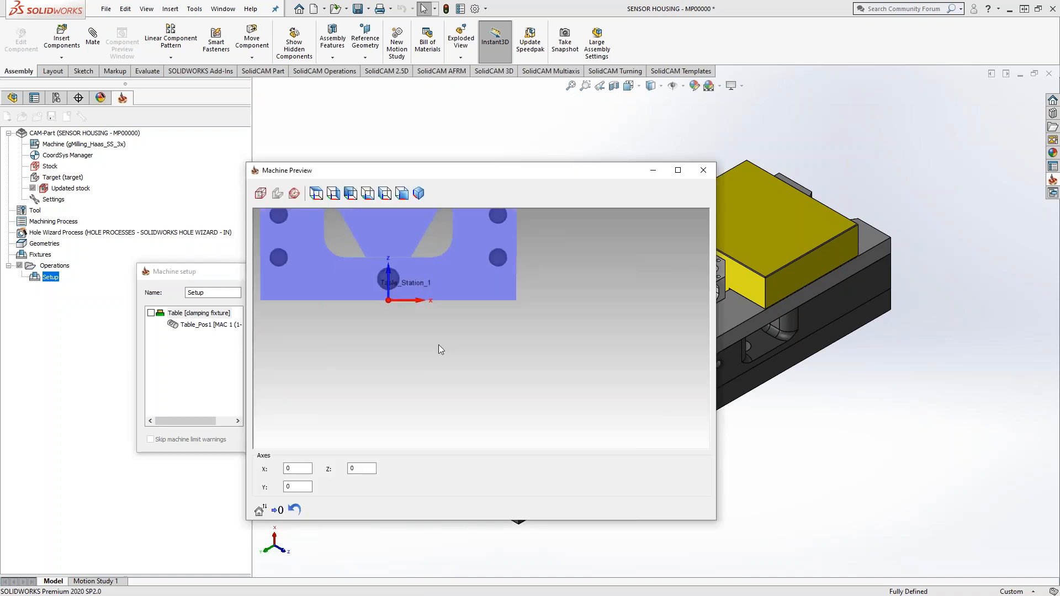
pyautogui.scroll(-2, 455, 319)
pyautogui.moveTo(455, 320); pyautogui.dragTo(506, 275, button='middle')
pyautogui.scroll(-3, 459, 325)
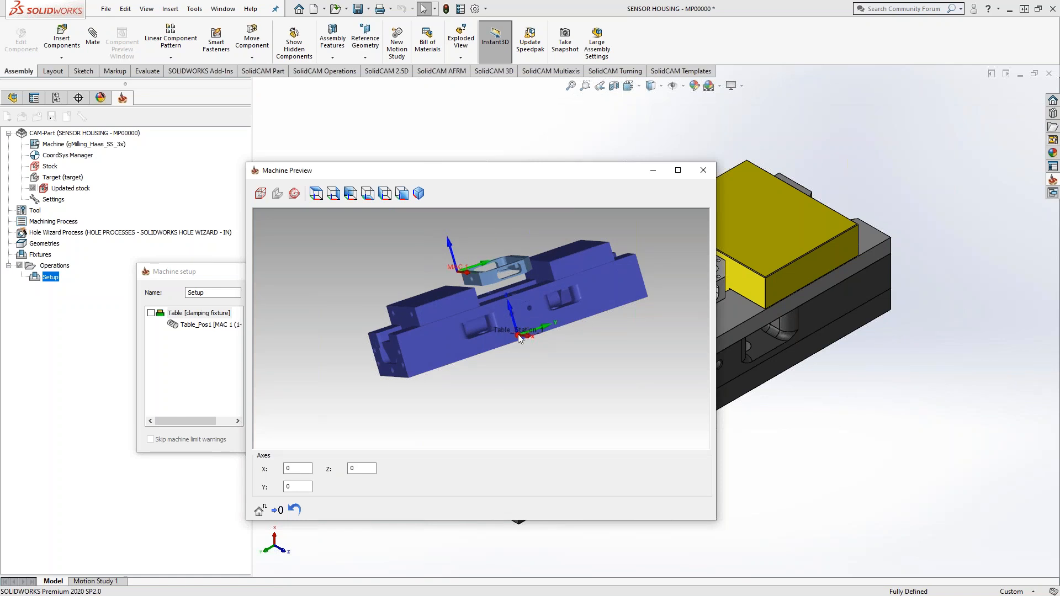
pyautogui.moveTo(481, 172); pyautogui.dragTo(719, 135)
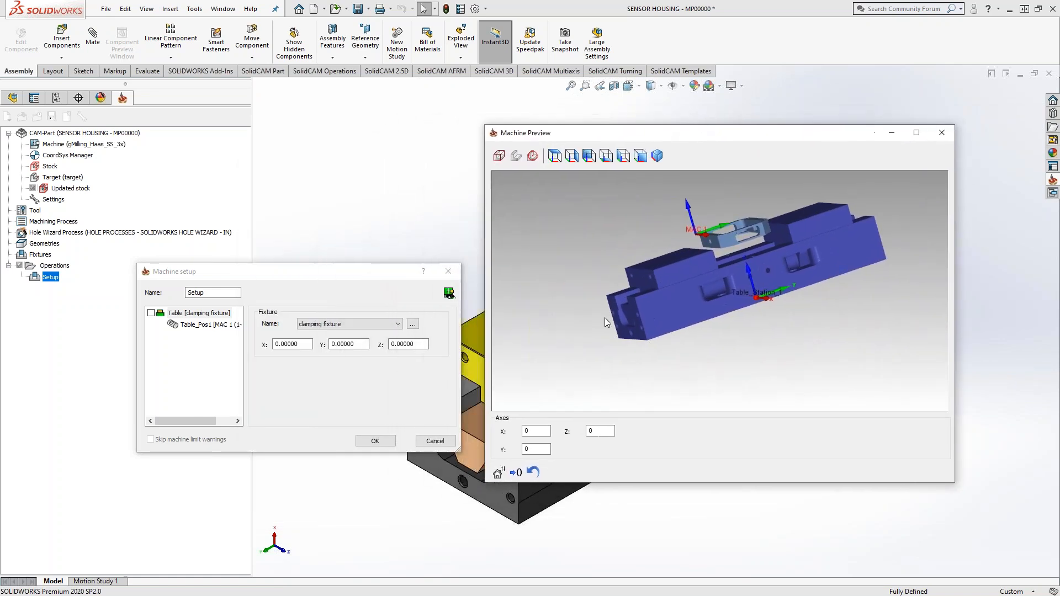
# Step: Try a Z offset of 2 for the part position Table_Pos1, and reset it to 0
pyautogui.click(210, 325)
pyautogui.doubleClick(425, 348)
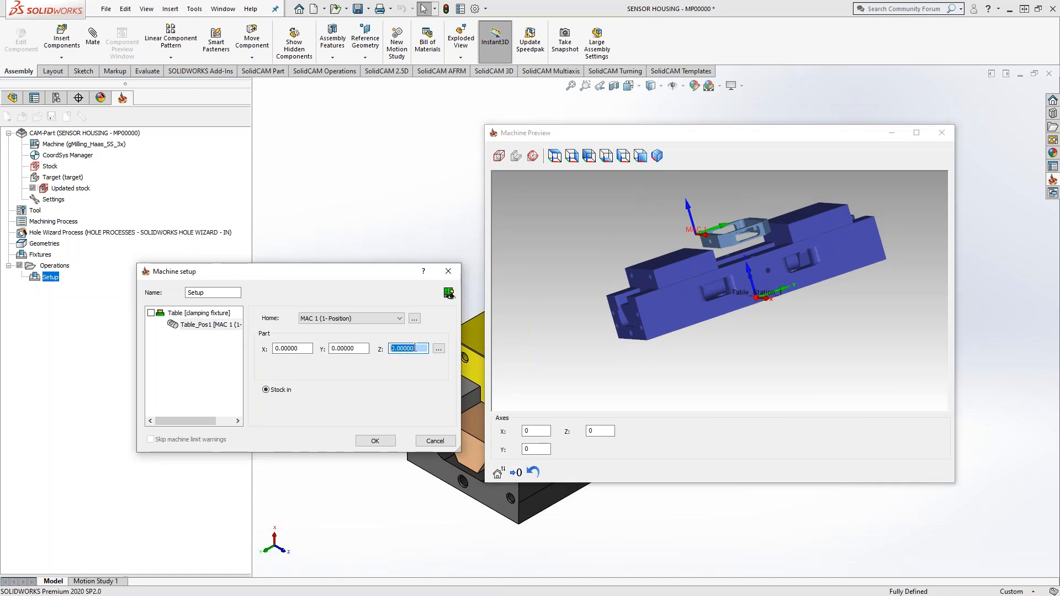
pyautogui.write('2')
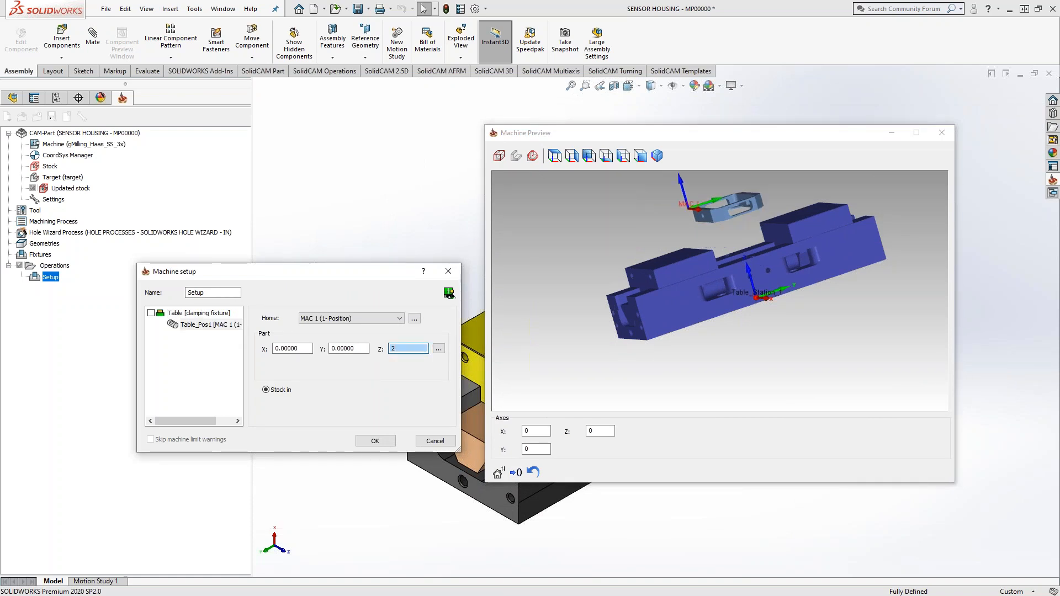
pyautogui.press('BackSpace')
pyautogui.write('0')
# Step: Set the table's clamping fixture Z offset to 2 and inspect the raised vice in the machine preview
pyautogui.click(199, 313)
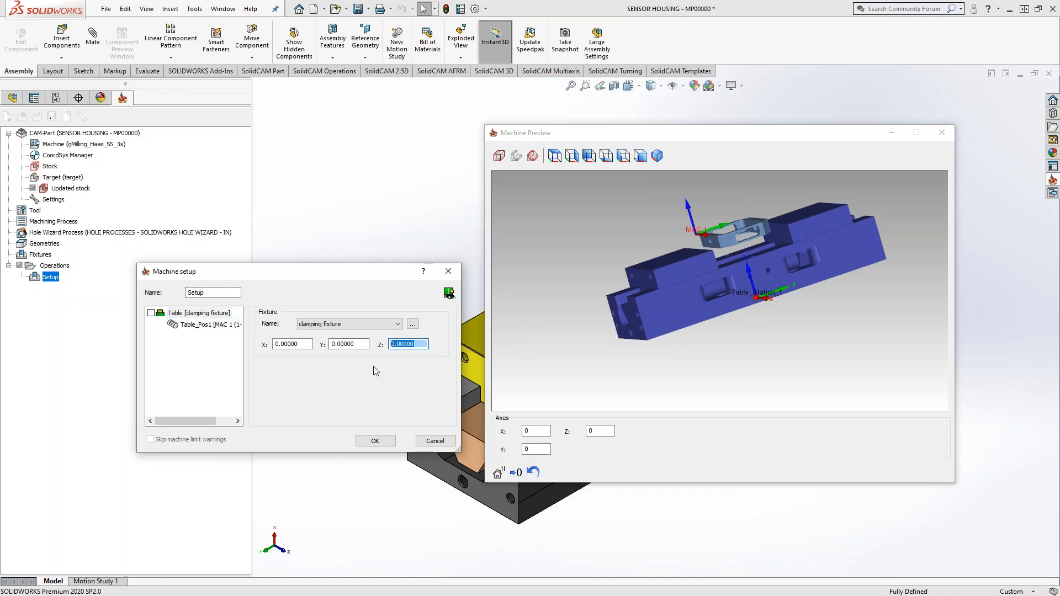
pyautogui.write('2')
pyautogui.moveTo(732, 304)
pyautogui.mouseDown(button='middle')
pyautogui.moveTo(723, 263)
pyautogui.moveTo(723, 284)
pyautogui.moveTo(743, 306)
pyautogui.mouseUp(button='middle')
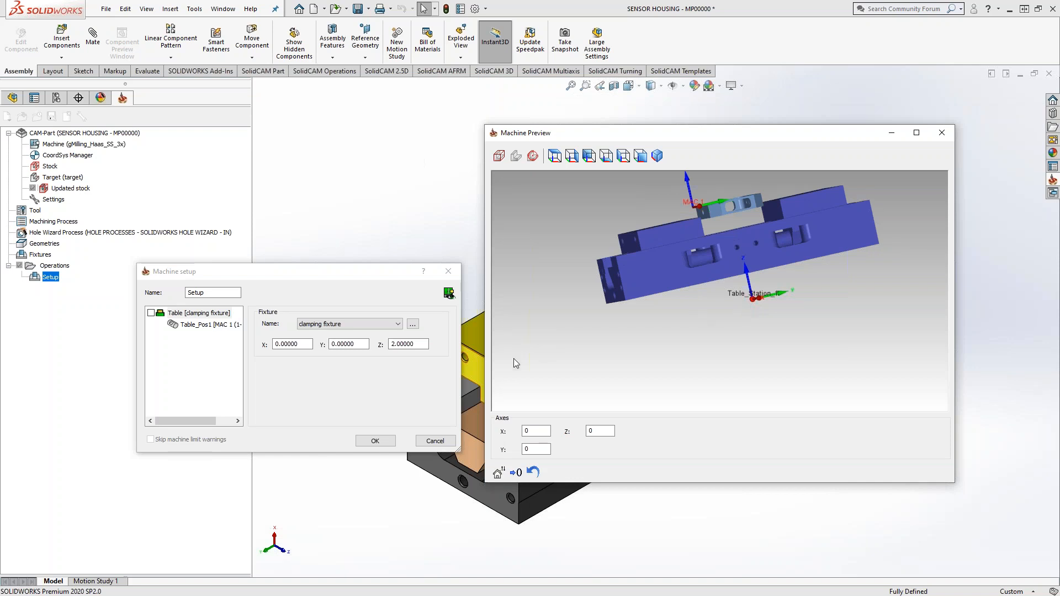
# Step: Reset the table clamping fixture's Z offset to 0 and accept the machine setup
pyautogui.click(411, 344)
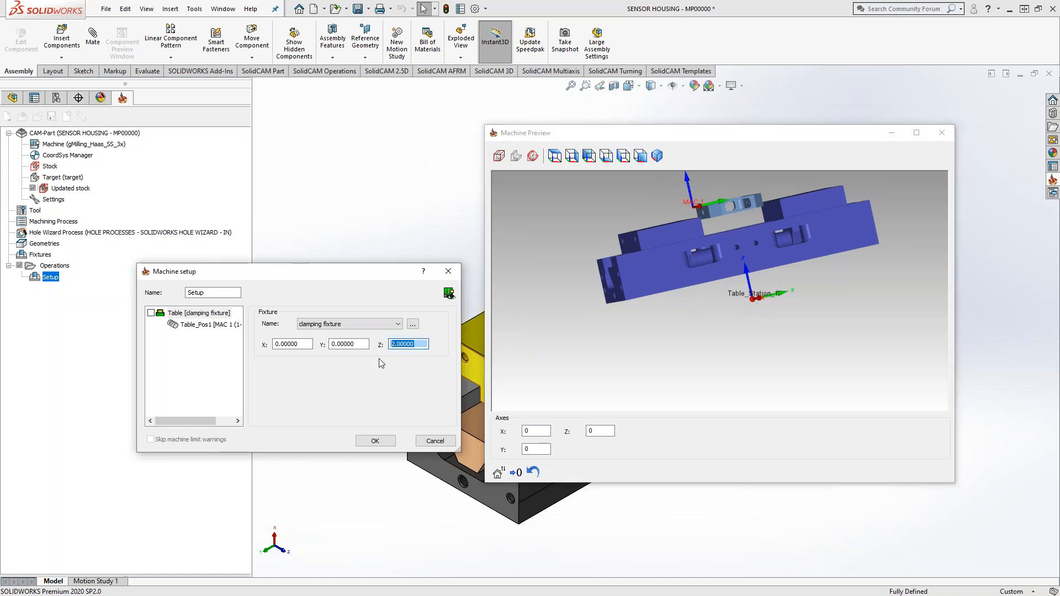
pyautogui.write('0')
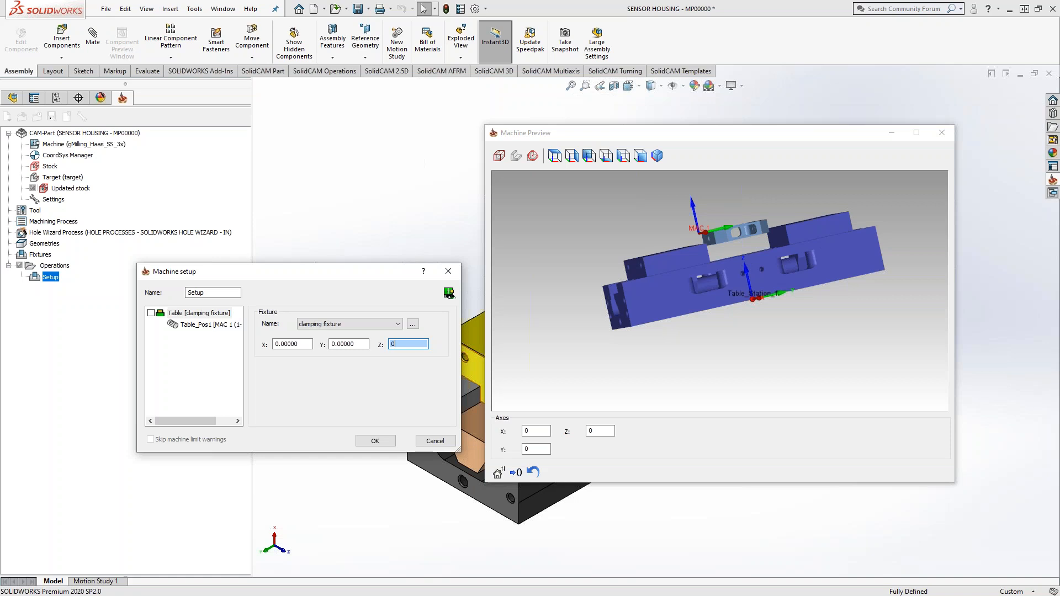
pyautogui.click(379, 442)
# Step: Add a second machine coordinate system, MAC 2, on the sensor housing's underside at the top corner of the model box, keeping the default levels
pyautogui.moveTo(450, 307); pyautogui.dragTo(439, 264, button='middle')
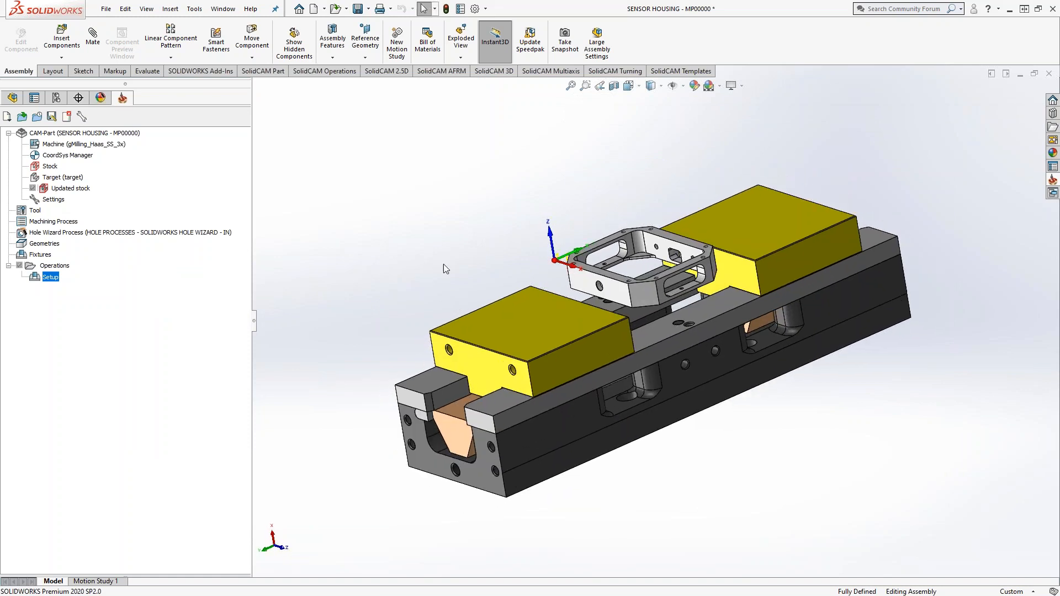
pyautogui.doubleClick(47, 156)
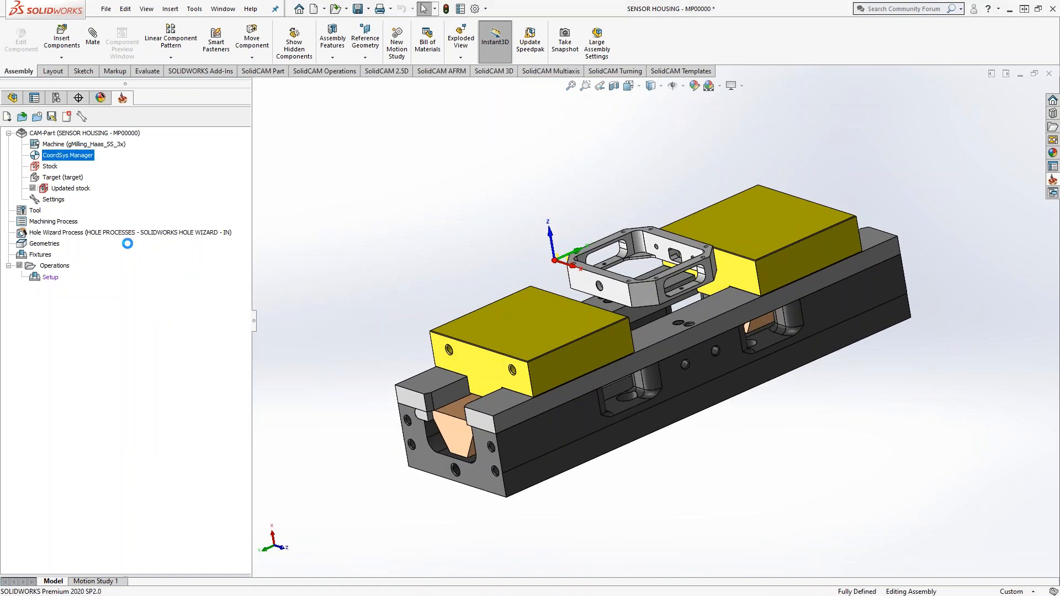
pyautogui.click(139, 311)
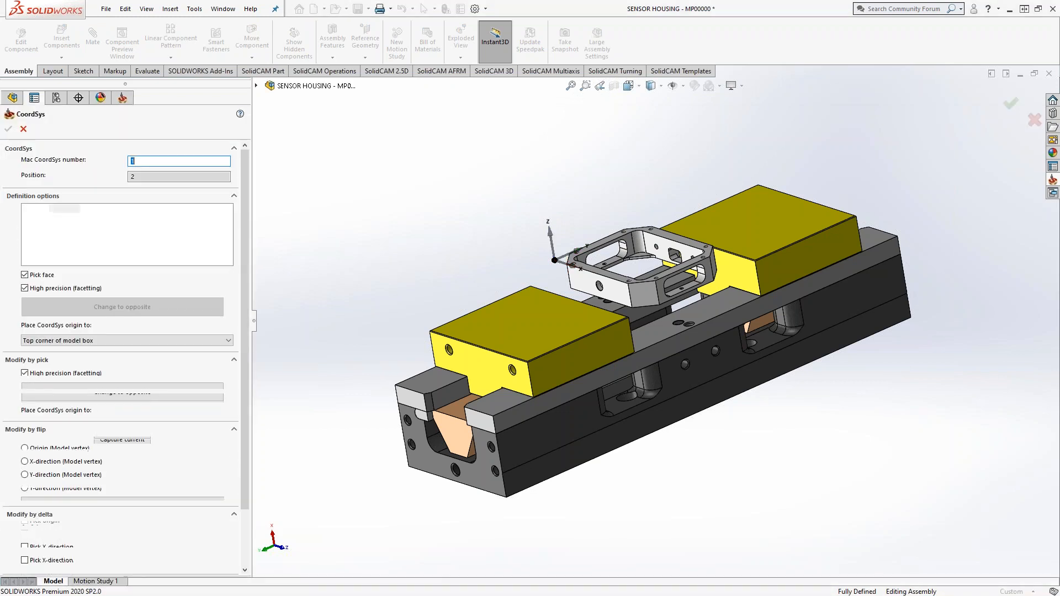
pyautogui.moveTo(345, 285); pyautogui.dragTo(331, 188, button='middle')
pyautogui.scroll(-3, 605, 345)
pyautogui.click(736, 178)
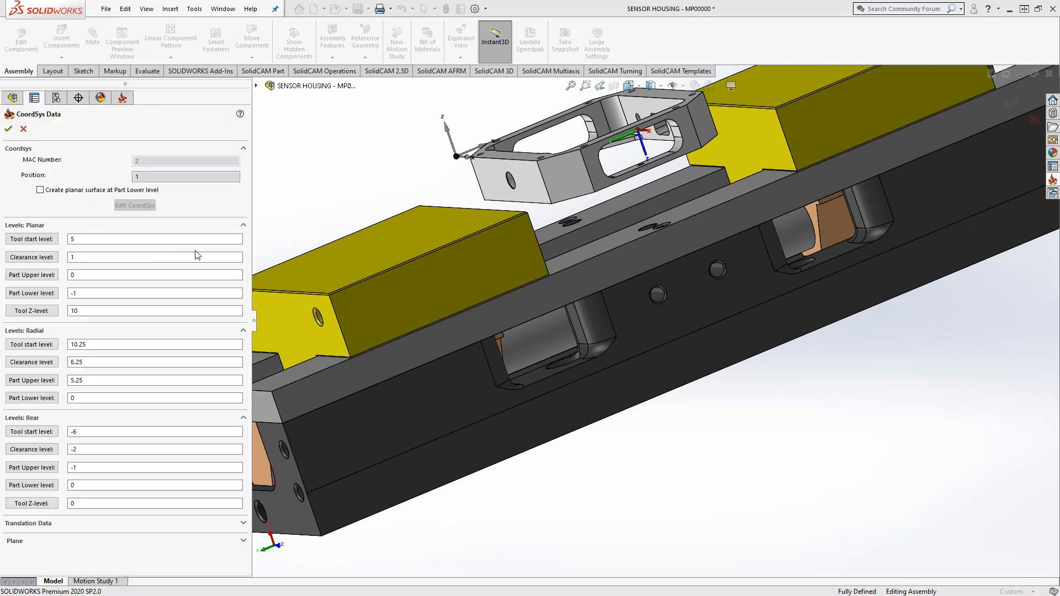
pyautogui.click(8, 129)
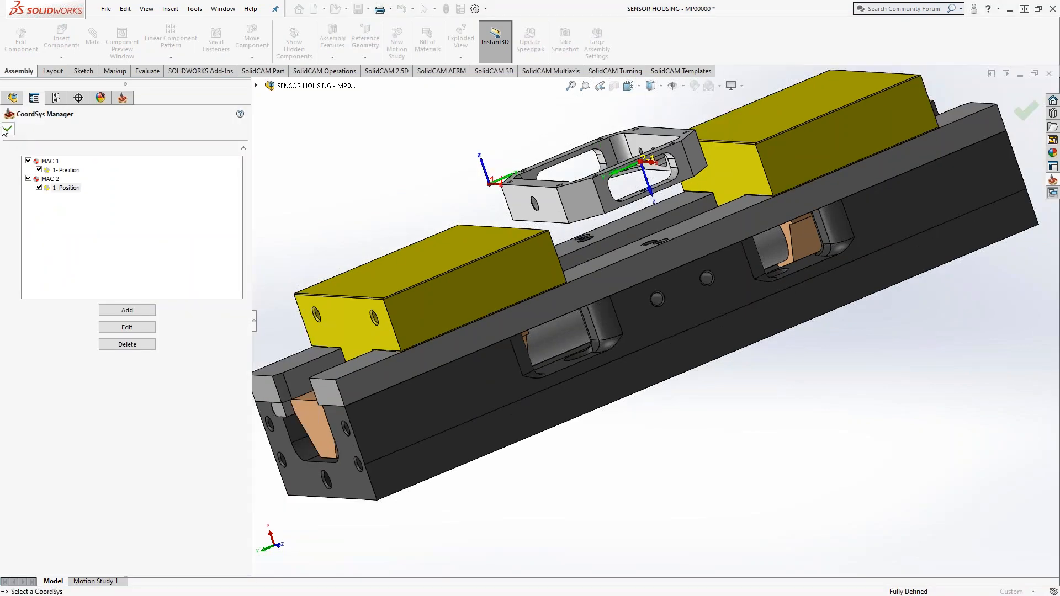
pyautogui.click(7, 129)
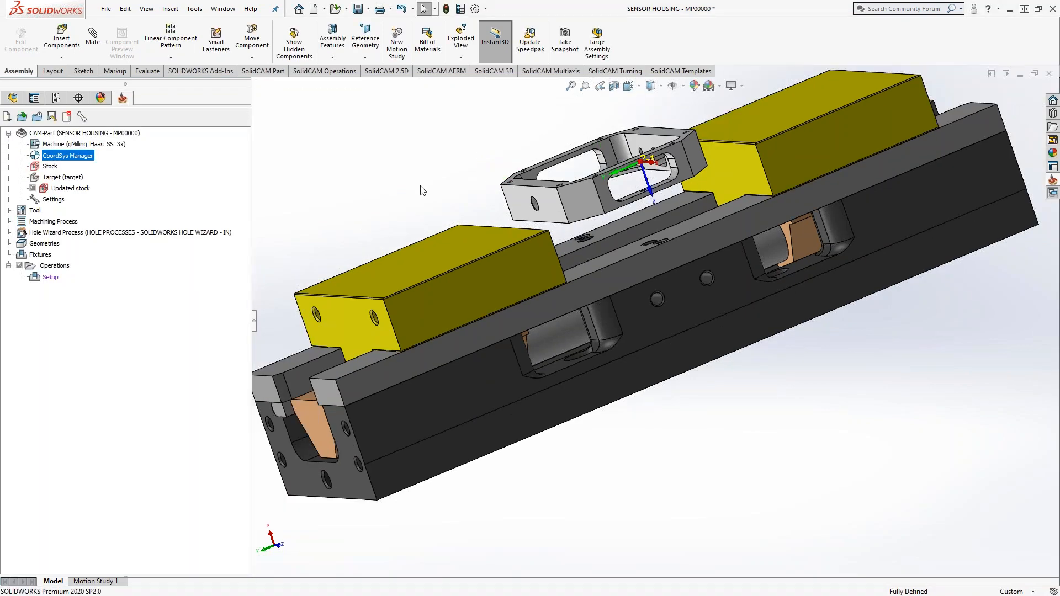
# Step: Copy the Jergens Vice - Back Jaw subassembly within the assembly and place the copy clear of the original vice
pyautogui.click(13, 97)
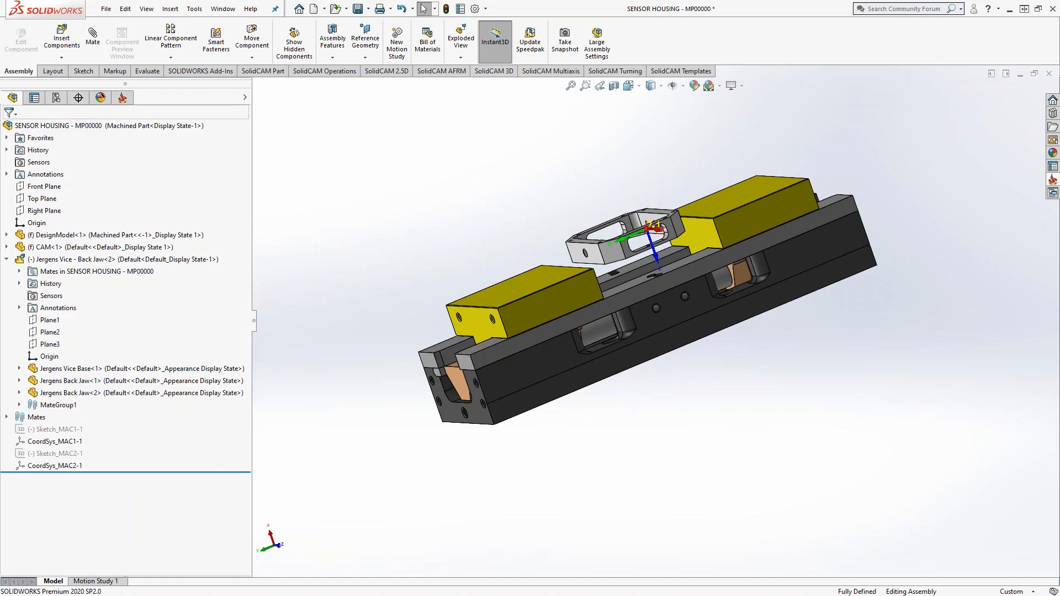
pyautogui.click(7, 259)
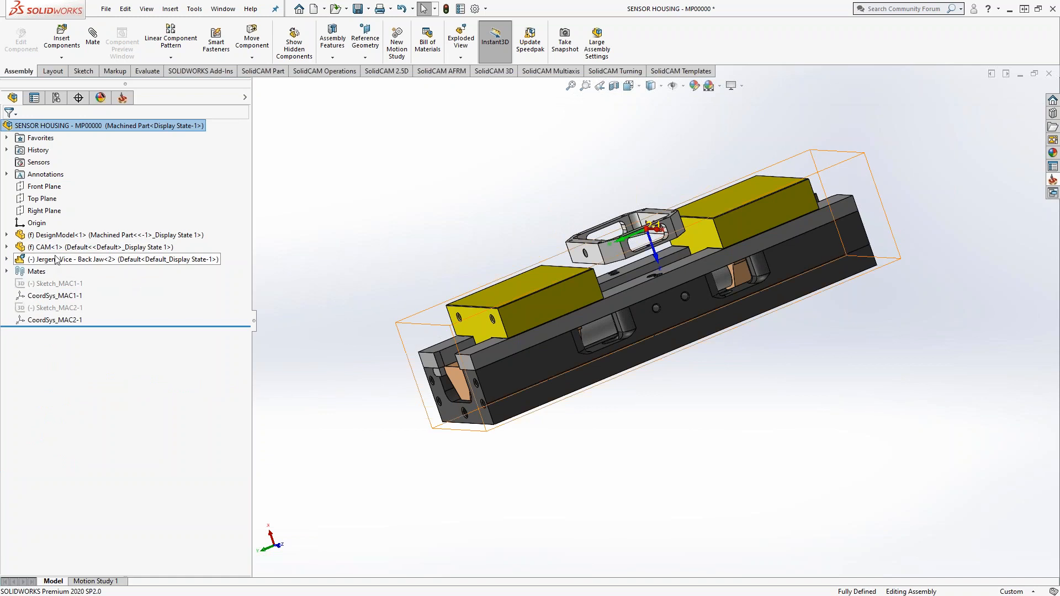
pyautogui.keyDown('ctrl'); pyautogui.moveTo(53, 260); pyautogui.dragTo(397, 133); pyautogui.keyUp('ctrl')
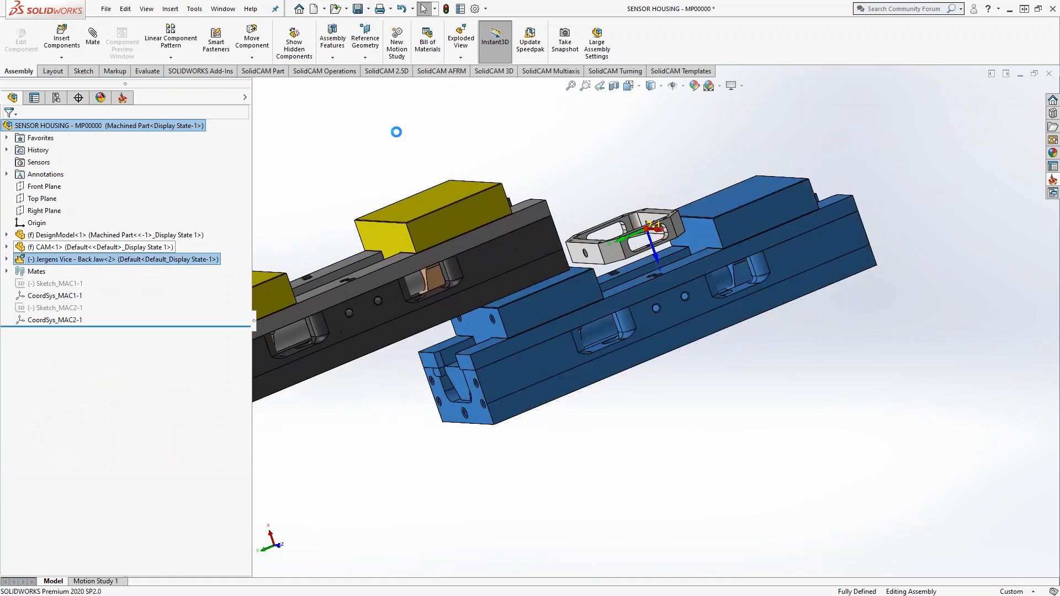
pyautogui.scroll(4, 463, 262)
pyautogui.moveTo(489, 263); pyautogui.dragTo(493, 281, button='middle')
pyautogui.moveTo(505, 253); pyautogui.dragTo(422, 225)
pyautogui.click(405, 225)
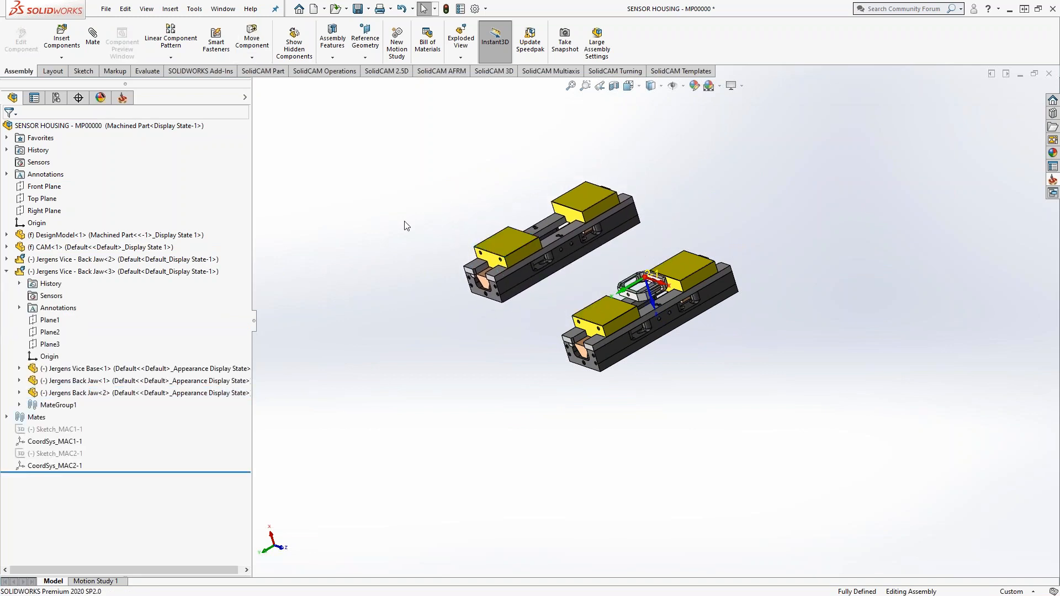
pyautogui.scroll(-4, 574, 287)
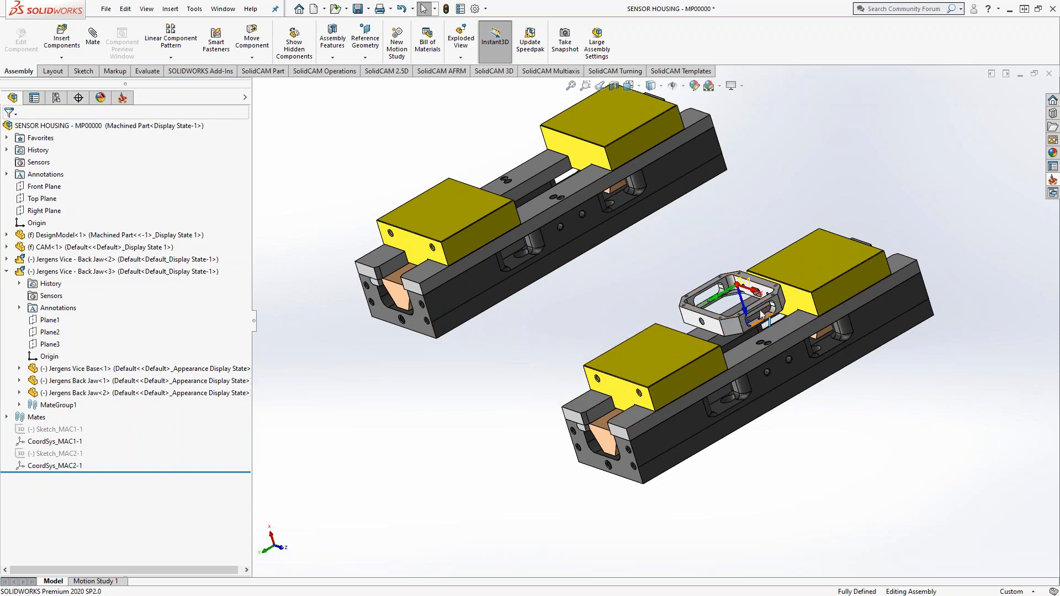
# Step: Add a display state to the Machined Part configuration and name it Side 2
pyautogui.click(57, 98)
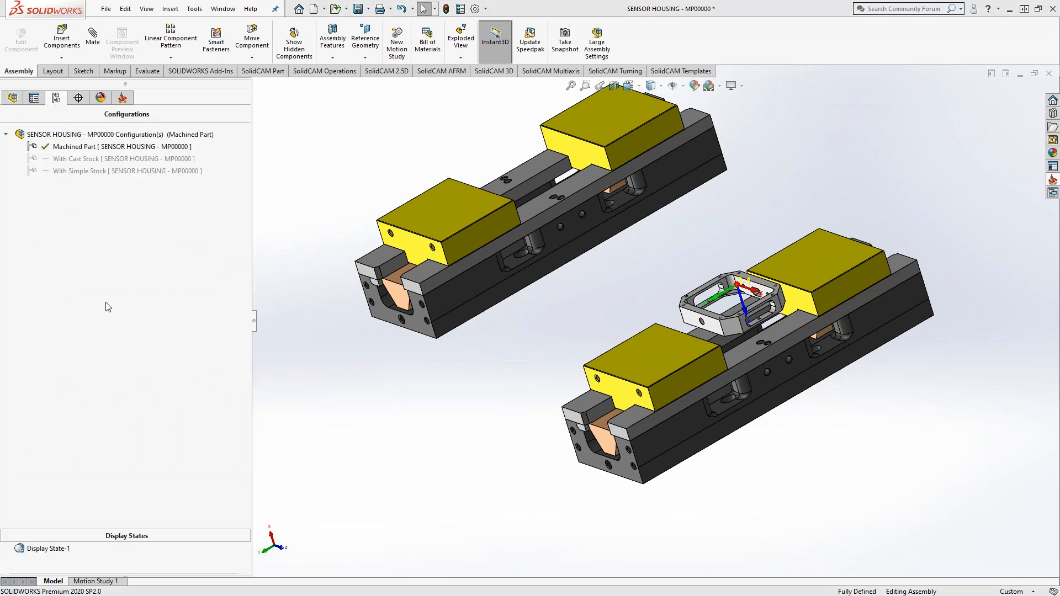
pyautogui.moveTo(142, 533); pyautogui.dragTo(138, 422)
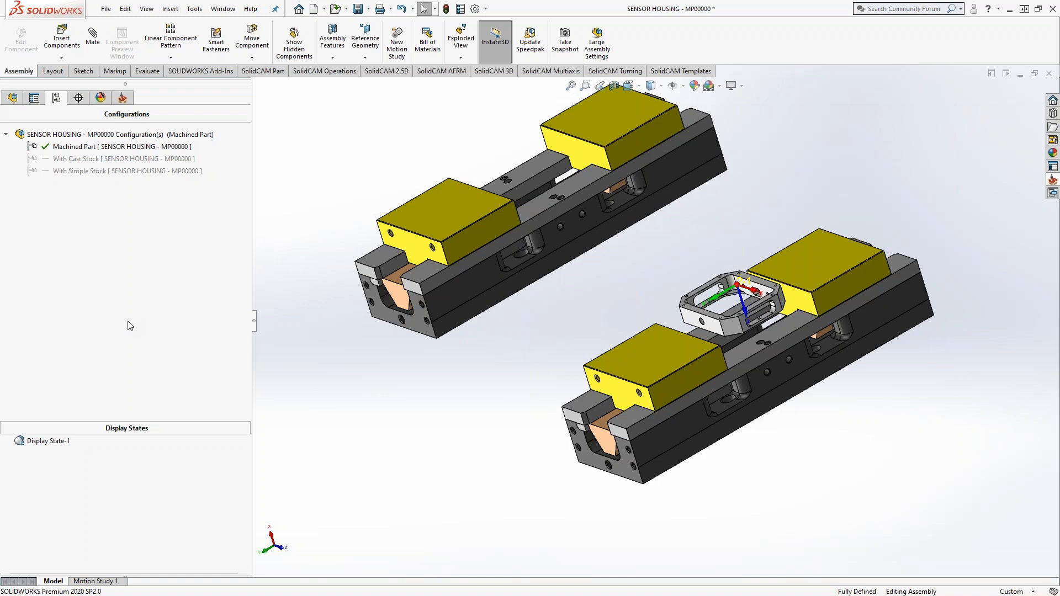
pyautogui.rightClick(60, 461)
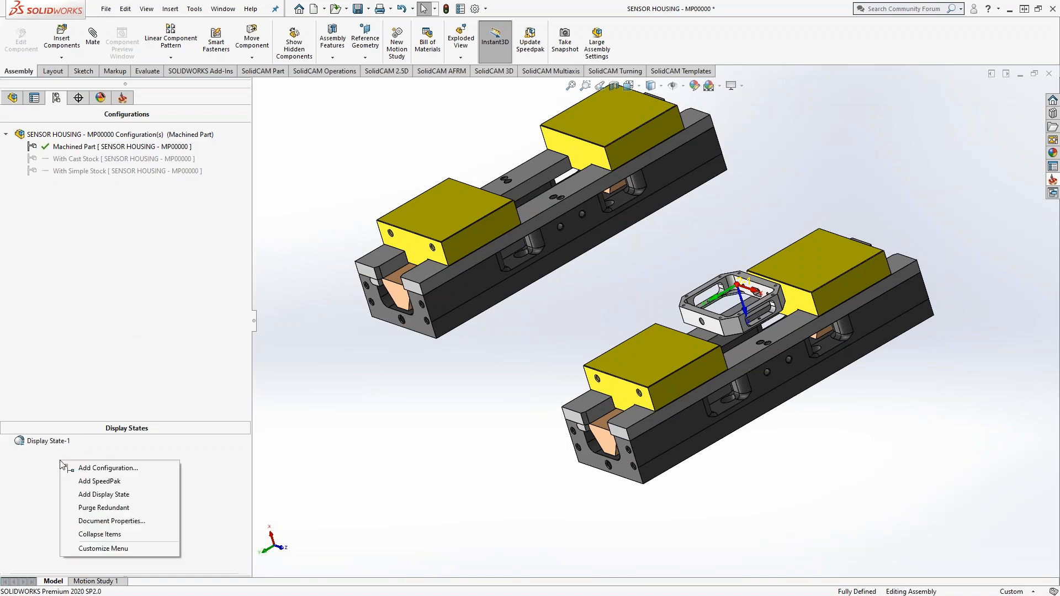
pyautogui.click(101, 495)
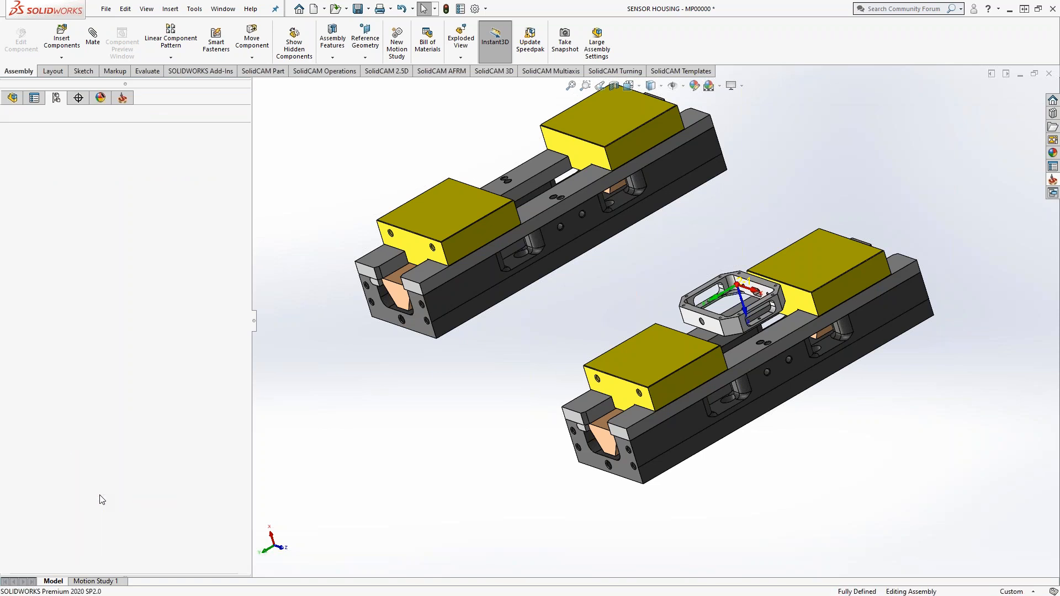
pyautogui.click(48, 455)
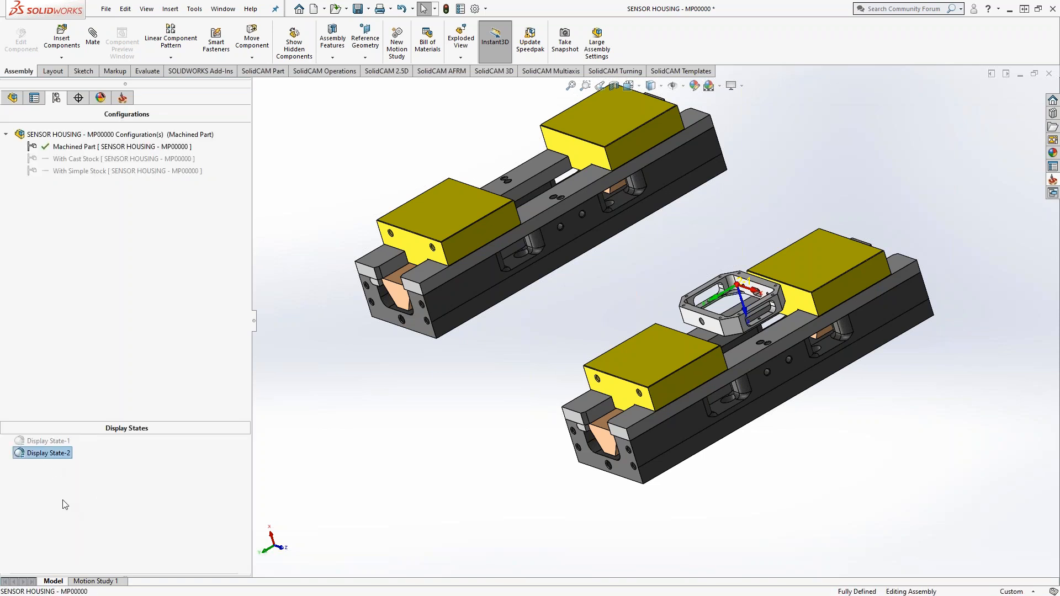
pyautogui.press('F2')
pyautogui.write('Sid')
pyautogui.press('Return')
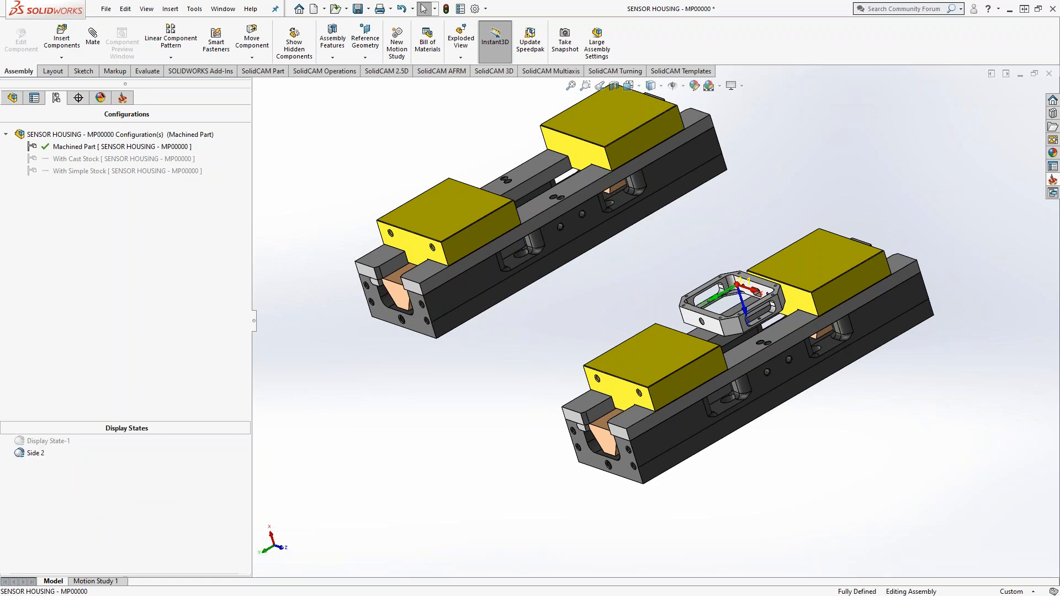
# Step: Activate Display State-1 and rename it Side 1
pyautogui.rightClick(50, 446)
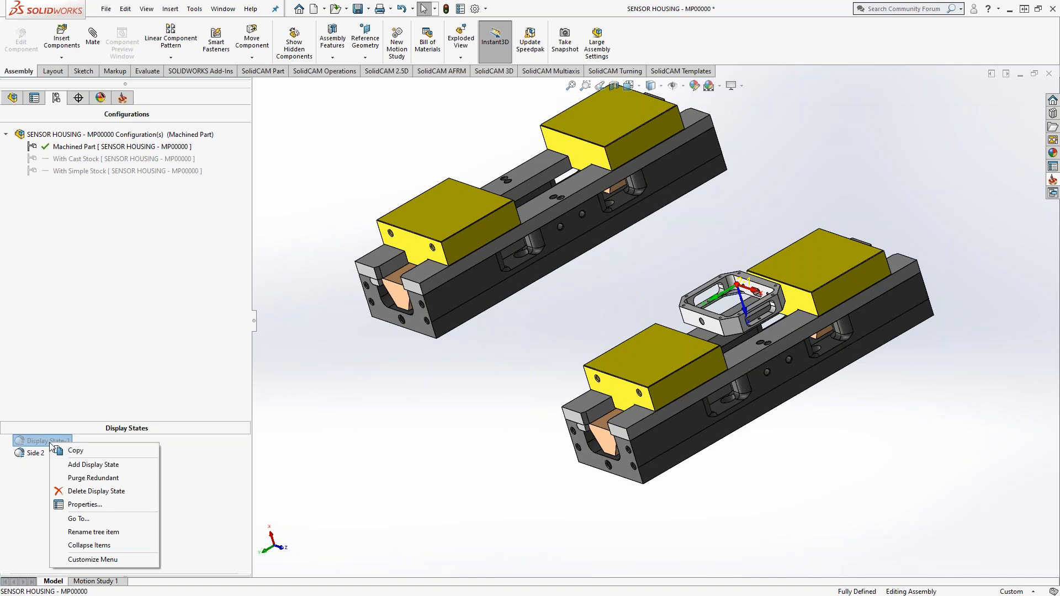
pyautogui.click(26, 489)
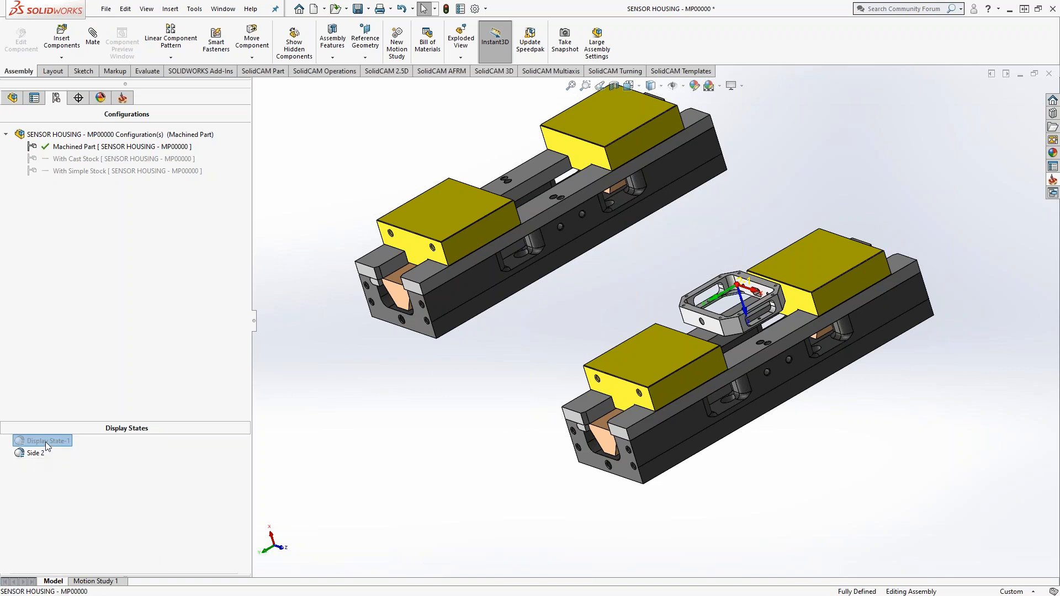
pyautogui.doubleClick(46, 445)
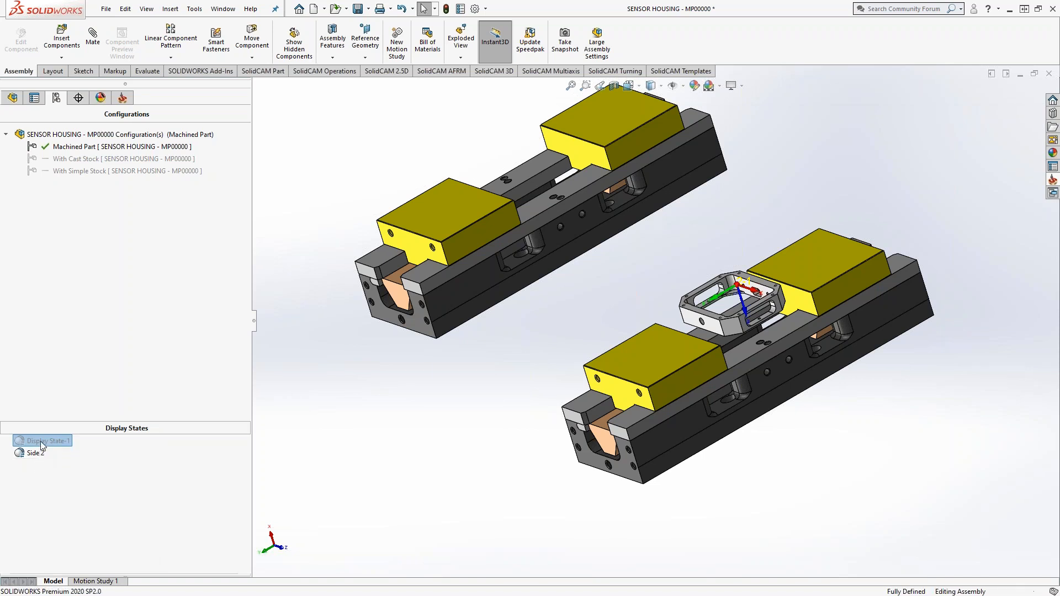
pyautogui.click(44, 443)
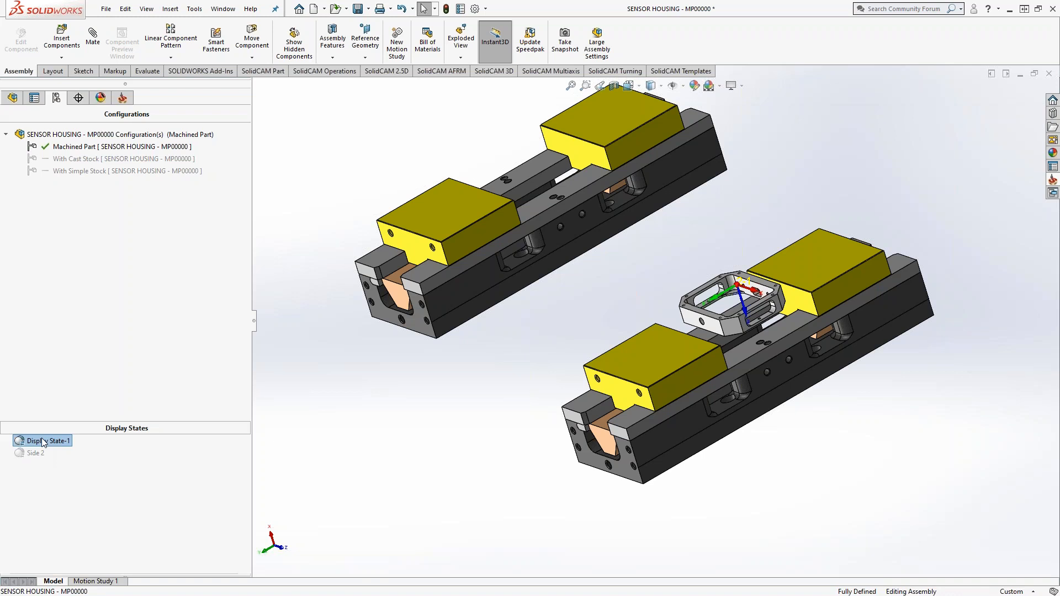
pyautogui.rightClick(44, 443)
pyautogui.click(30, 486)
pyautogui.click(52, 441)
pyautogui.click(50, 442)
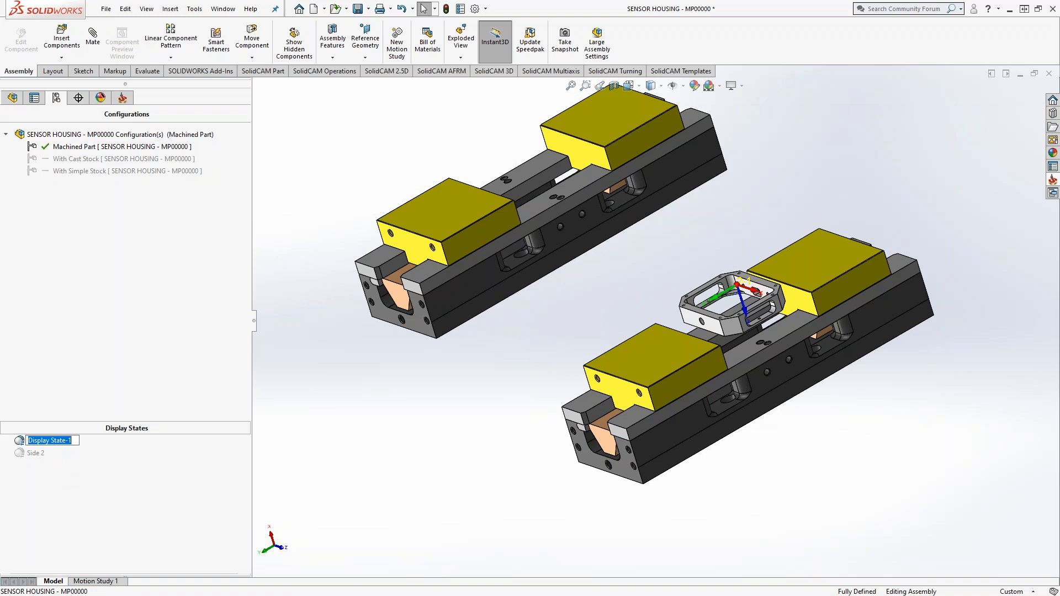
pyautogui.write('Side 1')
pyautogui.press('Return')
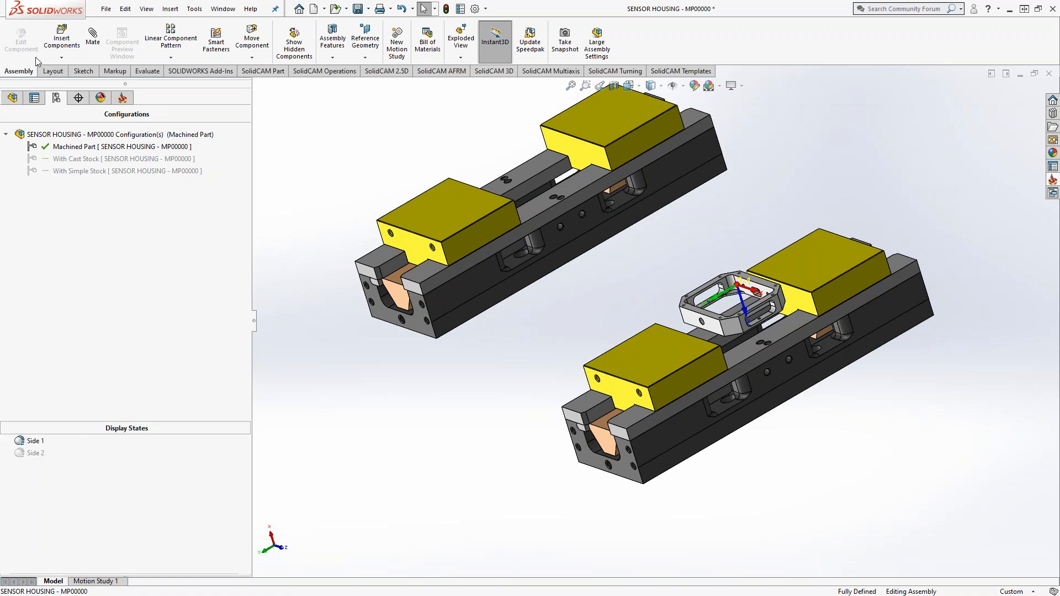
# Step: Hide the copied Jergens vice in the Side 1 display state
pyautogui.click(12, 97)
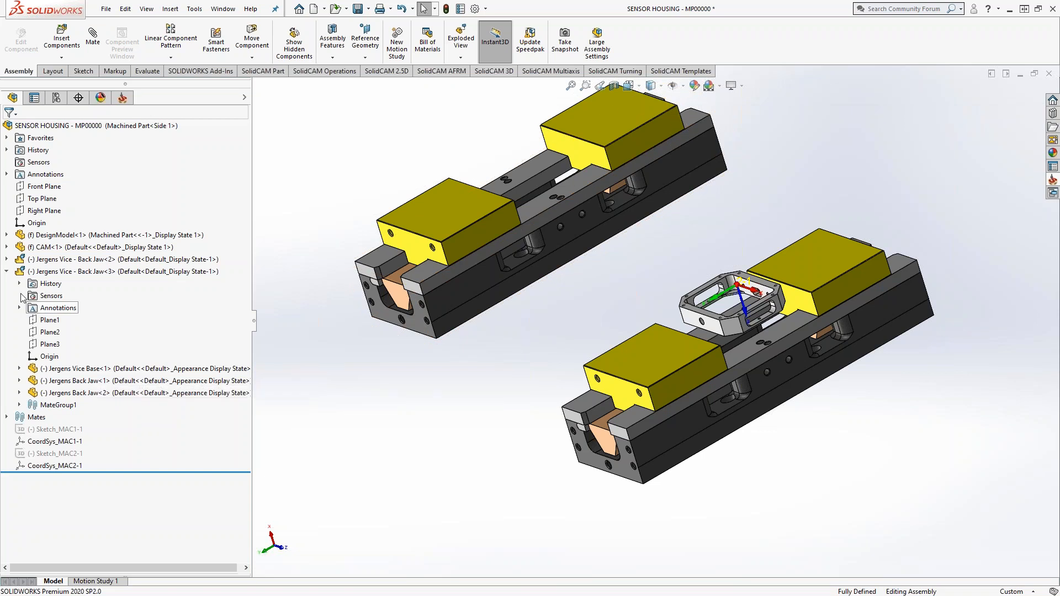
pyautogui.click(6, 271)
pyautogui.click(54, 273)
pyautogui.rightClick(52, 273)
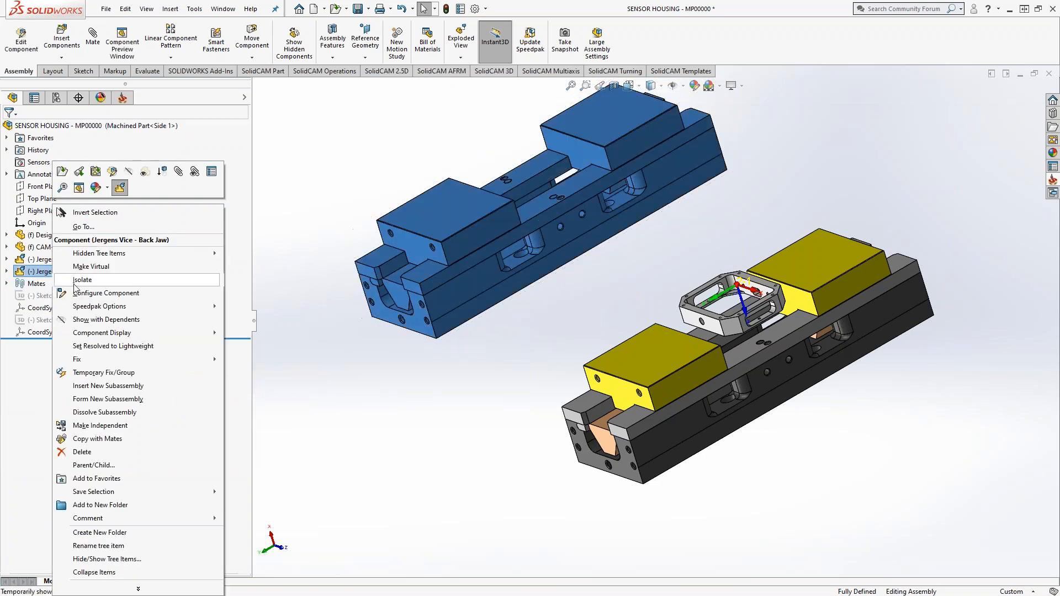
pyautogui.click(129, 172)
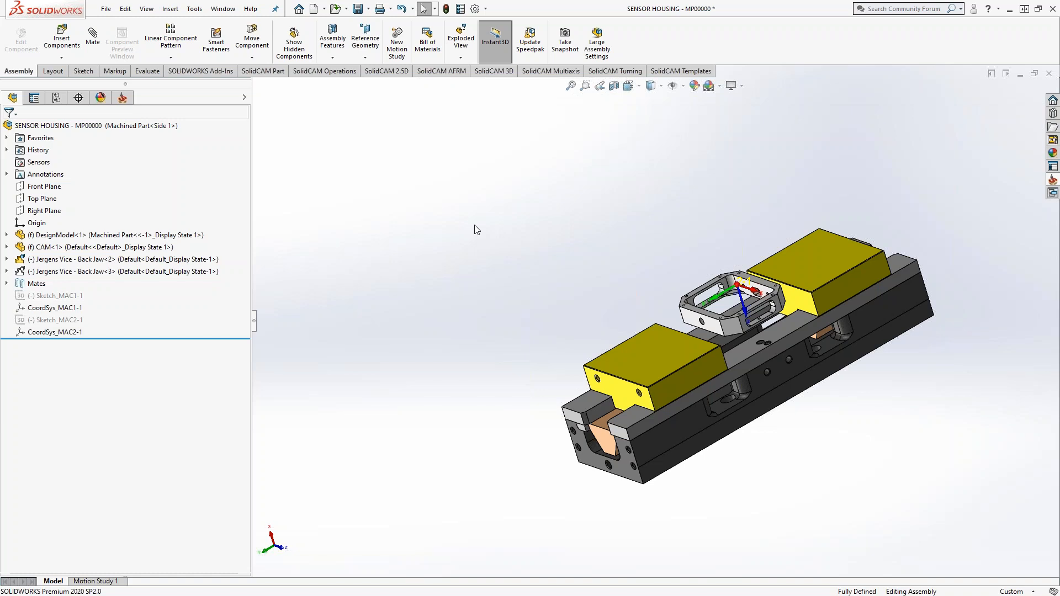
# Step: Activate the Side 2 display state and hide the original Jergens vice around the sensor housing
pyautogui.click(56, 98)
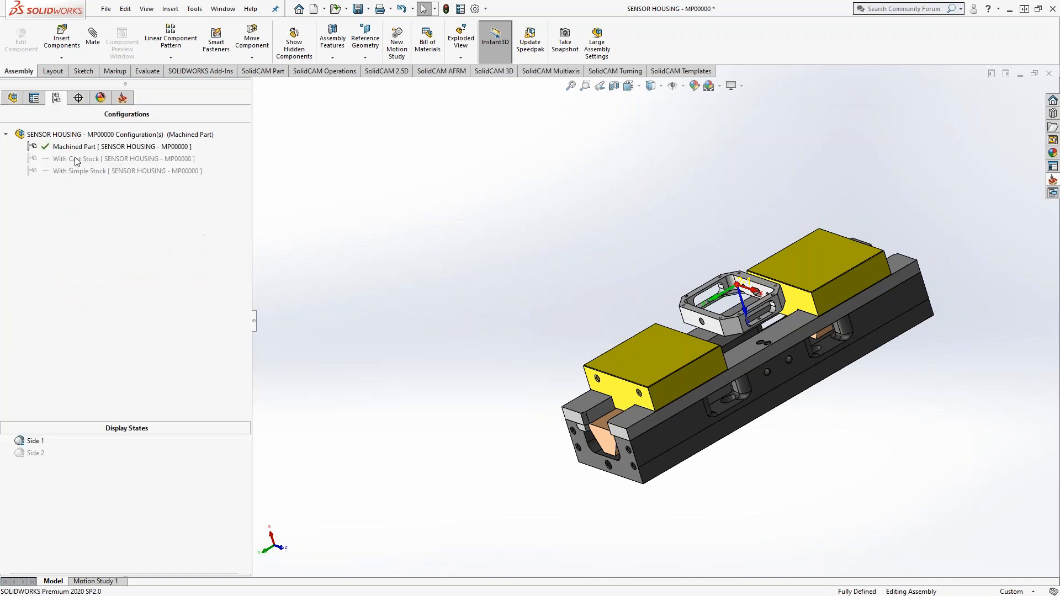
pyautogui.doubleClick(34, 453)
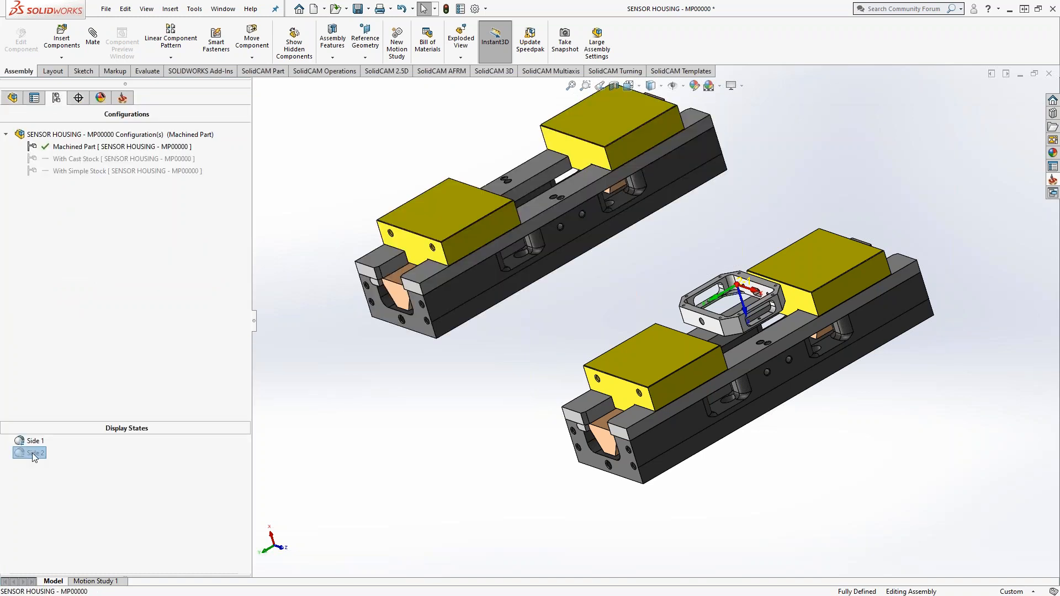
pyautogui.click(12, 97)
pyautogui.rightClick(75, 261)
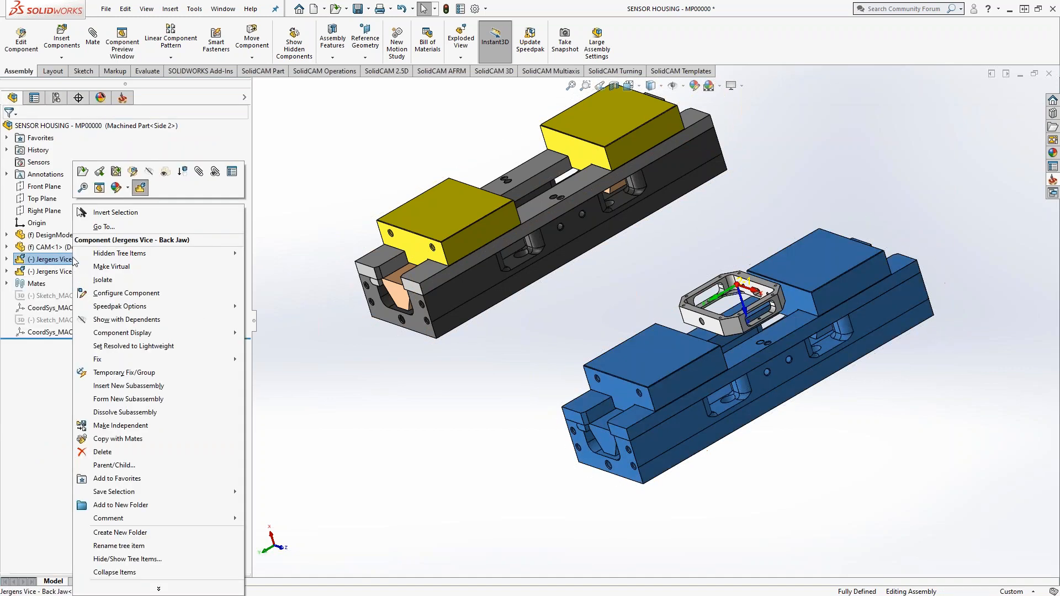
pyautogui.click(150, 171)
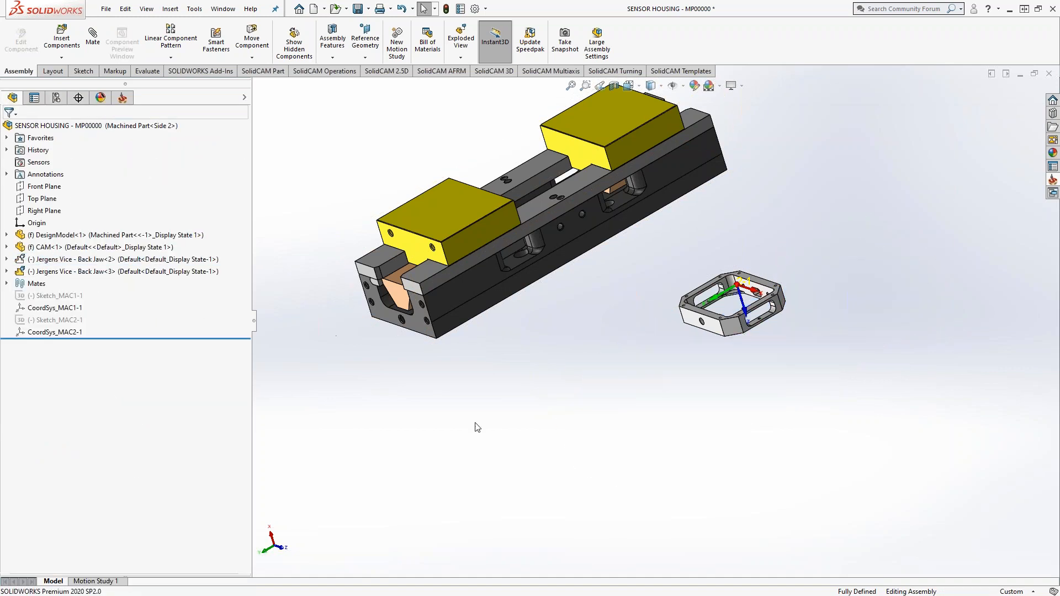
# Step: Return to the CAM operations tree and look through the commands available for the existing setup
pyautogui.moveTo(515, 429); pyautogui.dragTo(688, 330, button='middle')
pyautogui.click(123, 98)
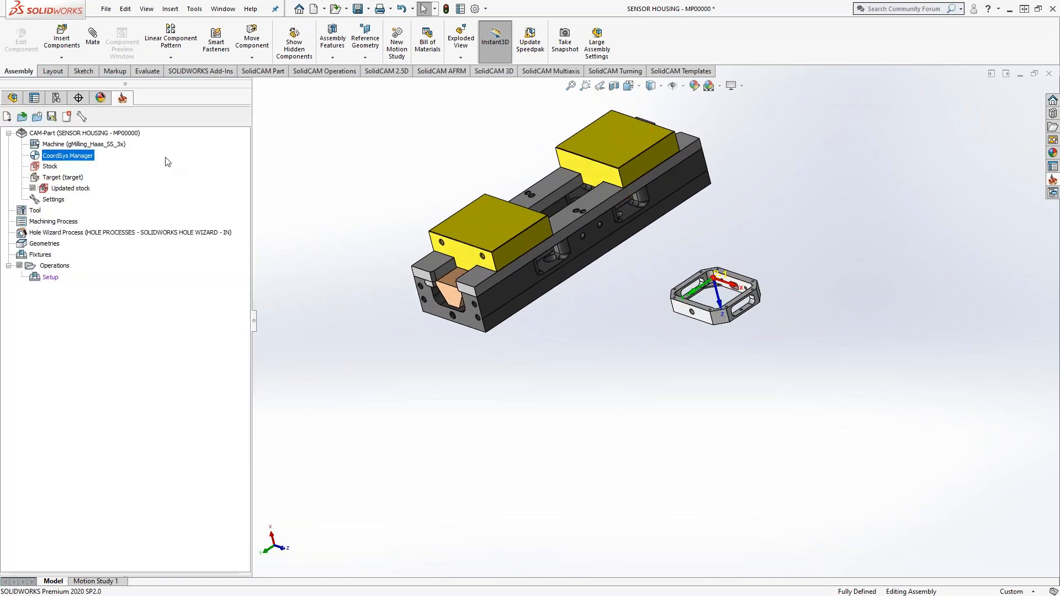
pyautogui.rightClick(47, 279)
pyautogui.moveTo(148, 414)
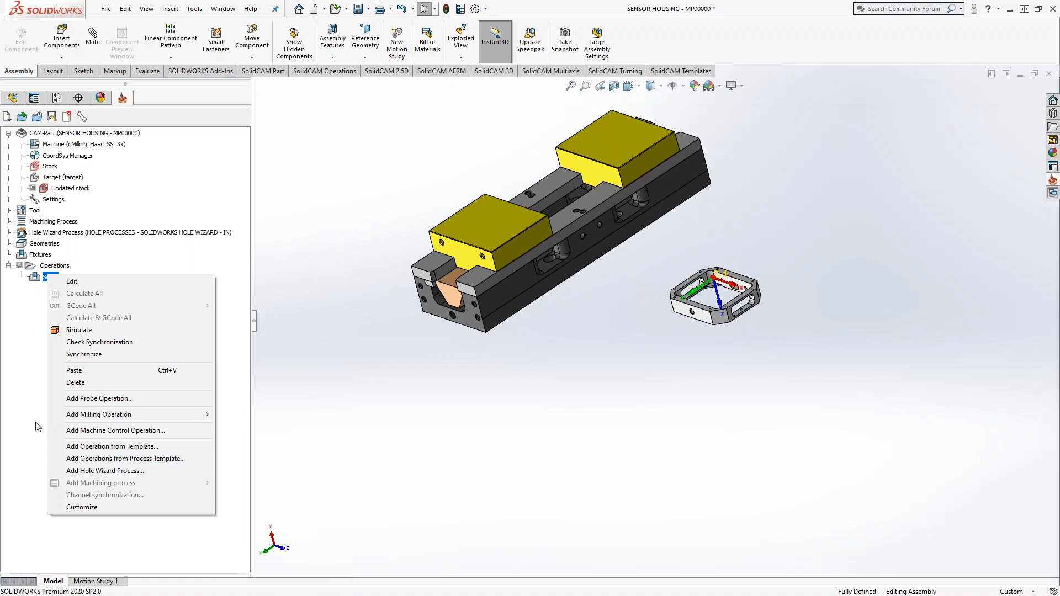
pyautogui.click(18, 415)
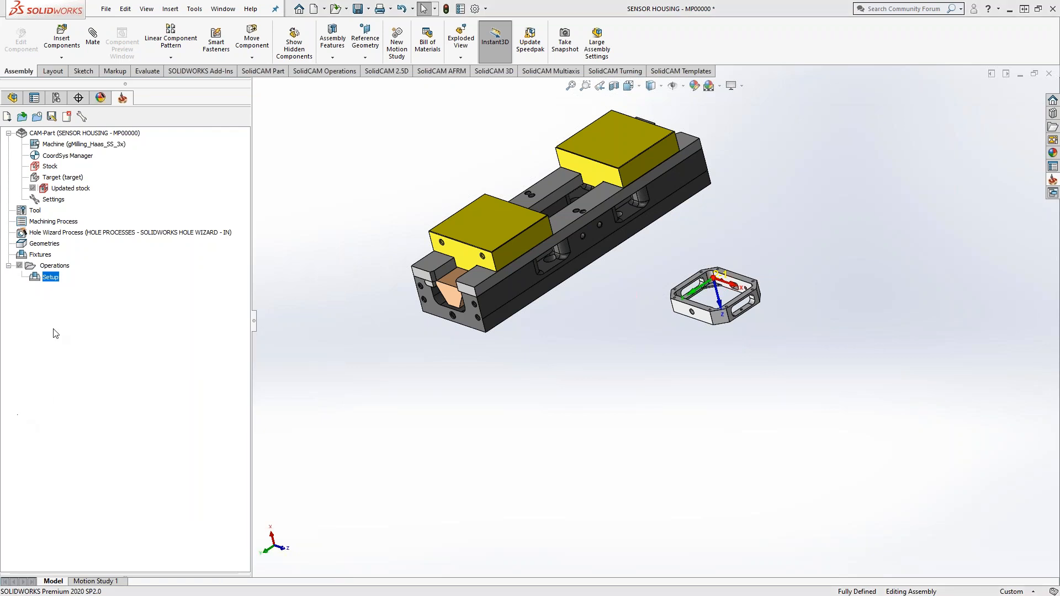
# Step: Add a second machine setup named Setup_1 at the end of the operations tree with MAC 2 (1- Position) as home
pyautogui.rightClick(53, 267)
pyautogui.moveTo(131, 540)
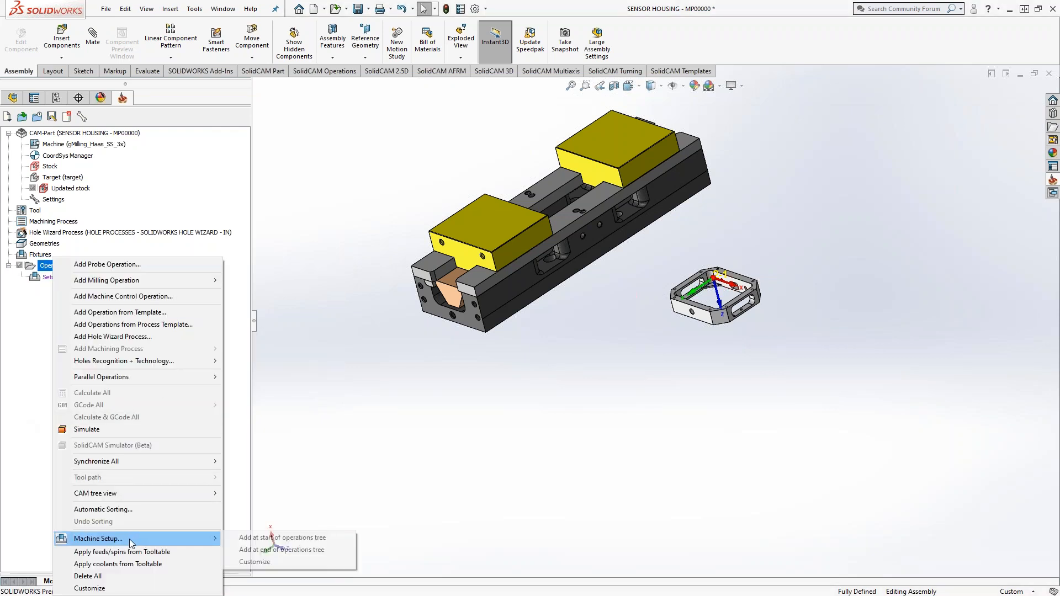
pyautogui.click(287, 550)
pyautogui.click(220, 328)
pyautogui.click(322, 318)
pyautogui.click(315, 337)
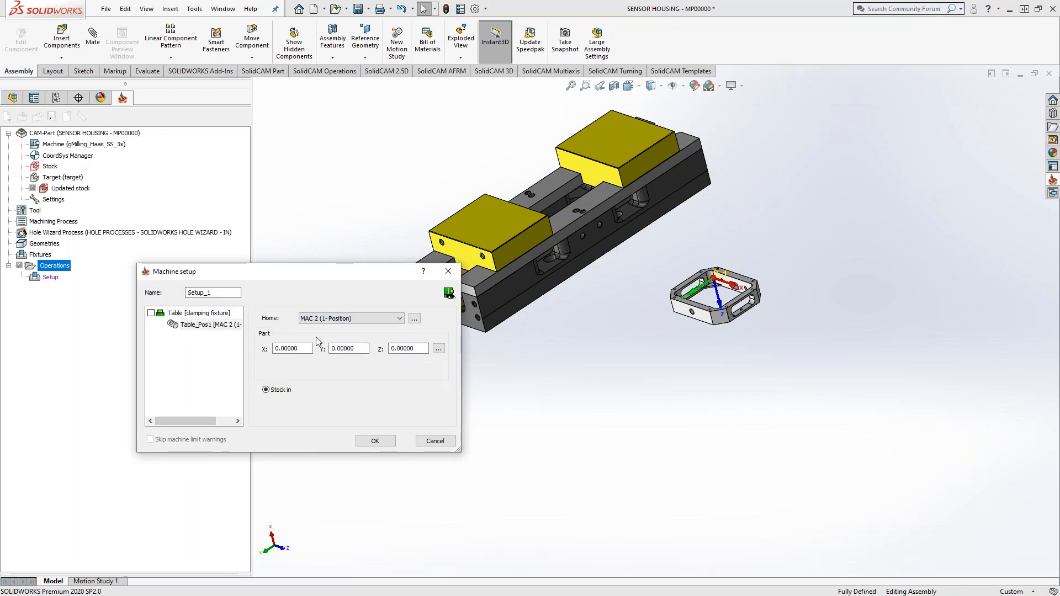
pyautogui.click(414, 319)
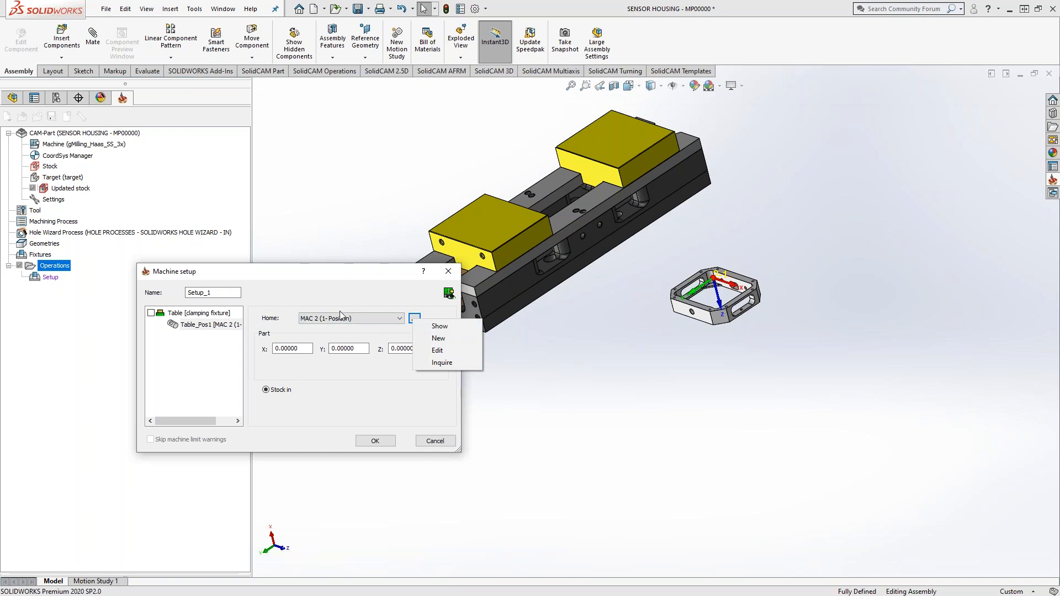
# Step: Define clamping fixture1 from the visible Jergens Vice - Back Jaw<3> as the table fixture of Setup_1 and confirm the setup
pyautogui.click(194, 316)
pyautogui.click(387, 324)
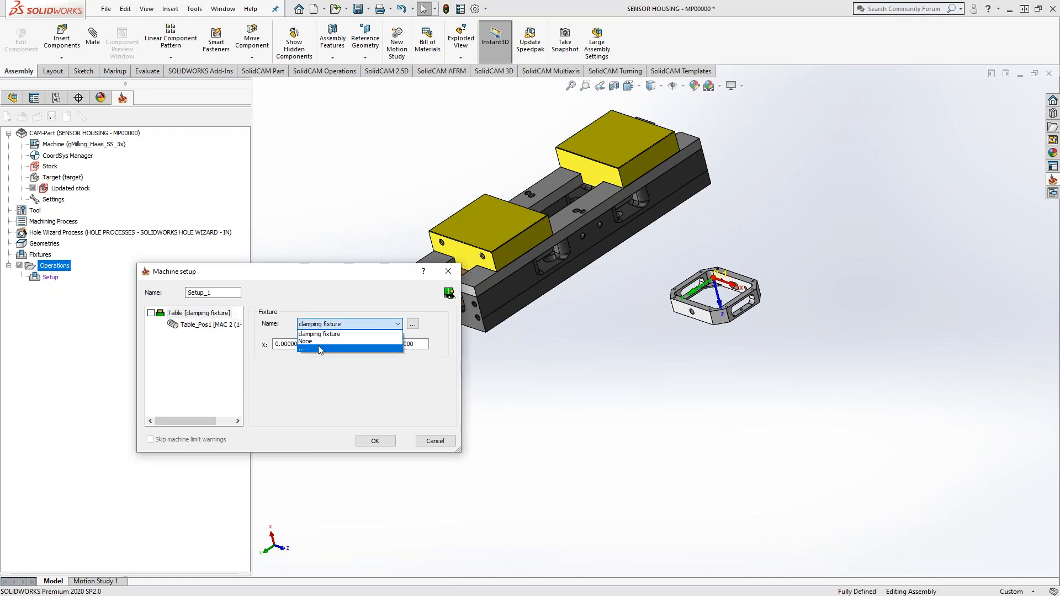
pyautogui.click(316, 349)
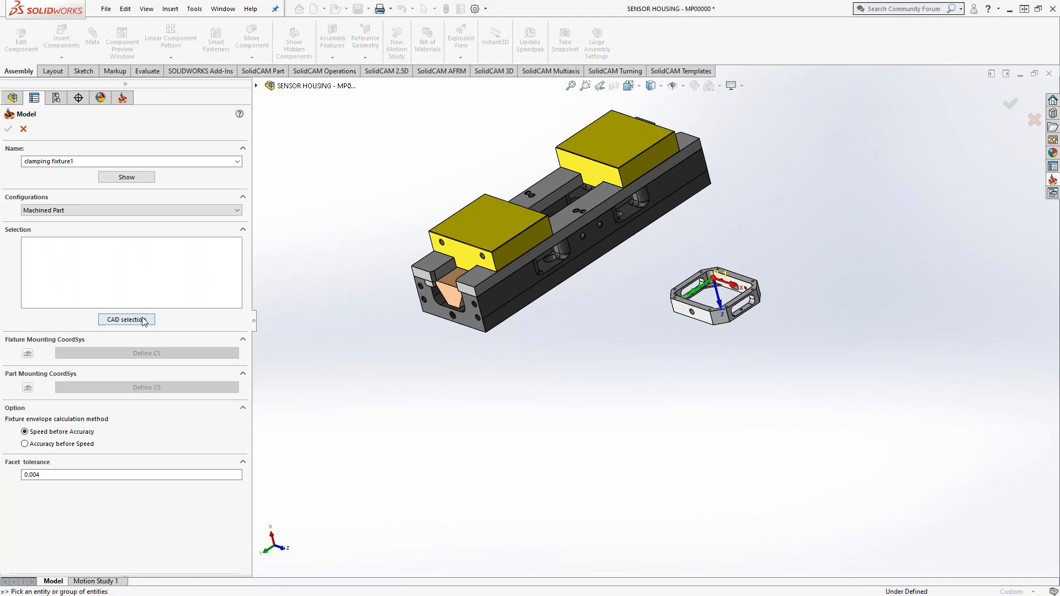
pyautogui.click(145, 318)
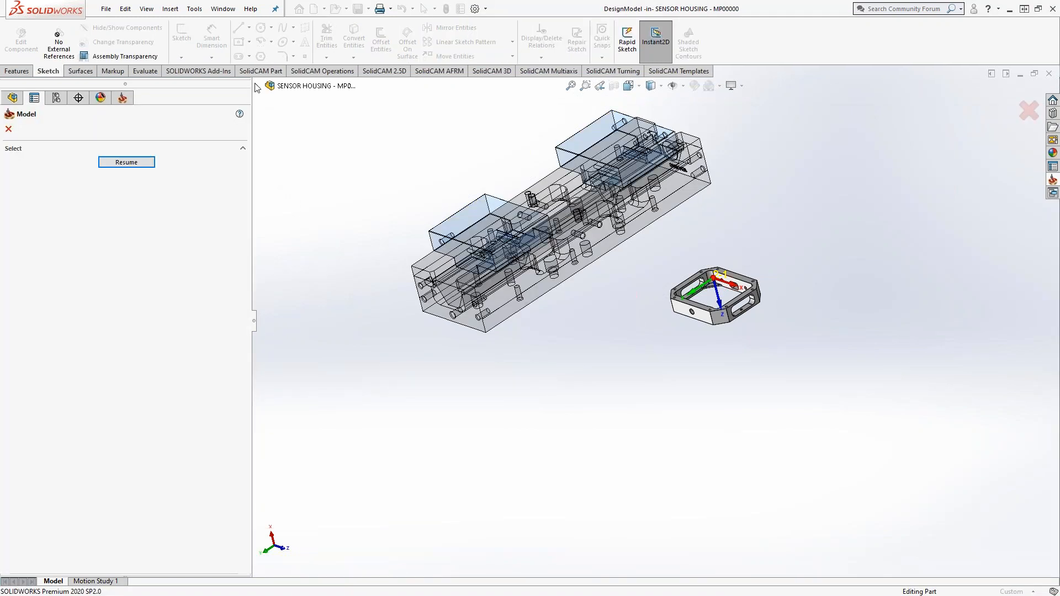
pyautogui.click(256, 86)
pyautogui.click(321, 231)
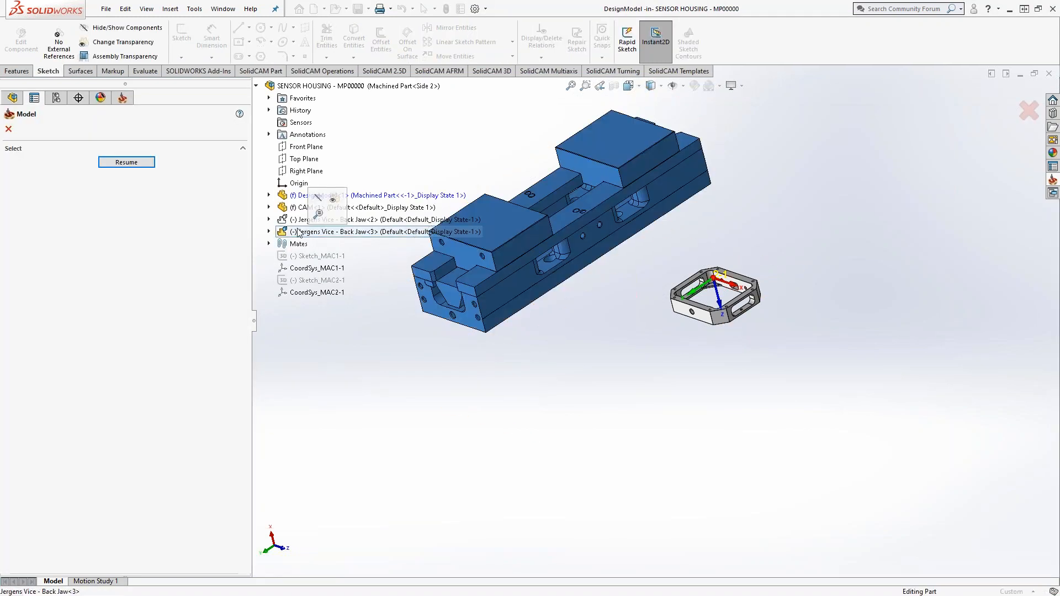
pyautogui.click(144, 162)
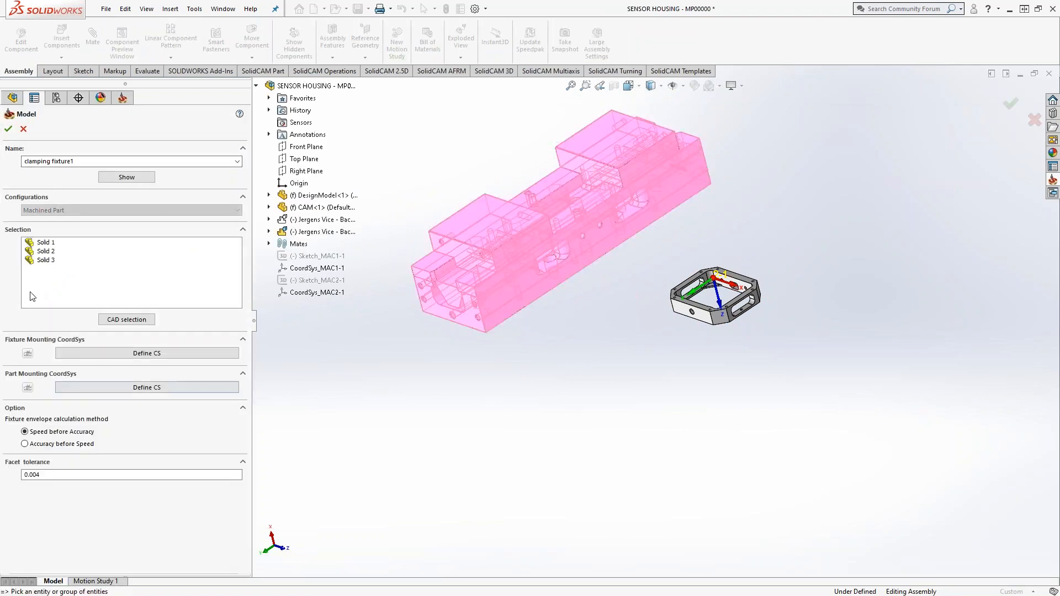
pyautogui.click(9, 129)
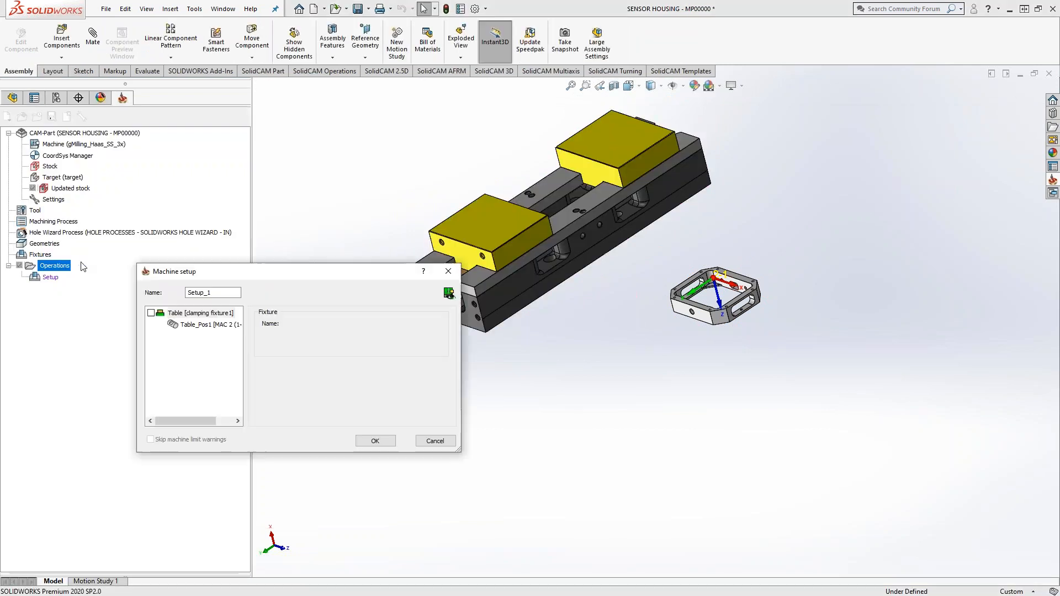
pyautogui.click(374, 440)
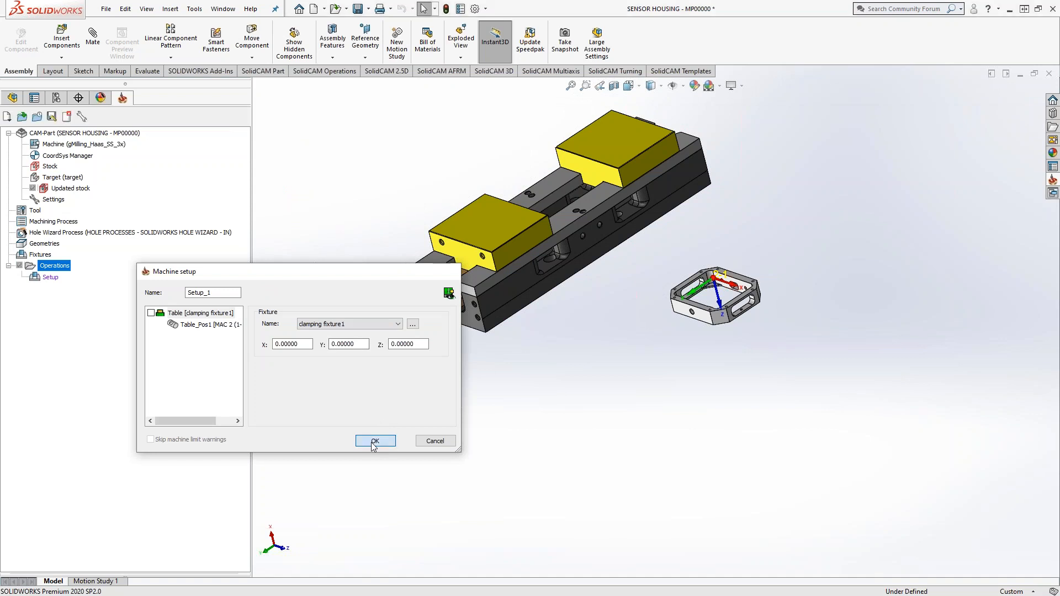
# Step: Compare the vice positions in the Side 1 and Side 2 display states and return to the CAM operations tree
pyautogui.click(53, 99)
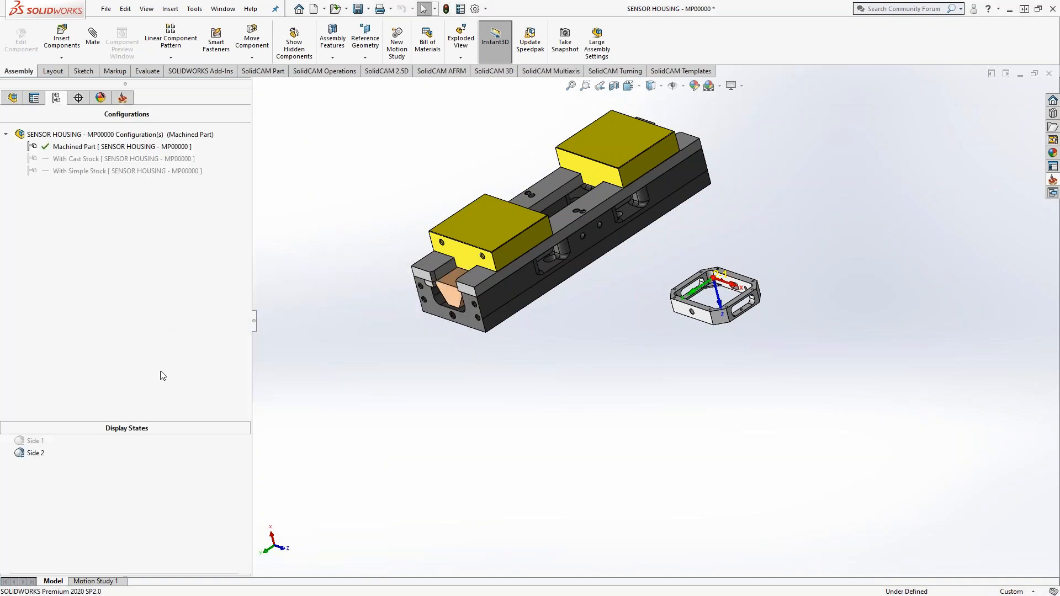
pyautogui.doubleClick(34, 441)
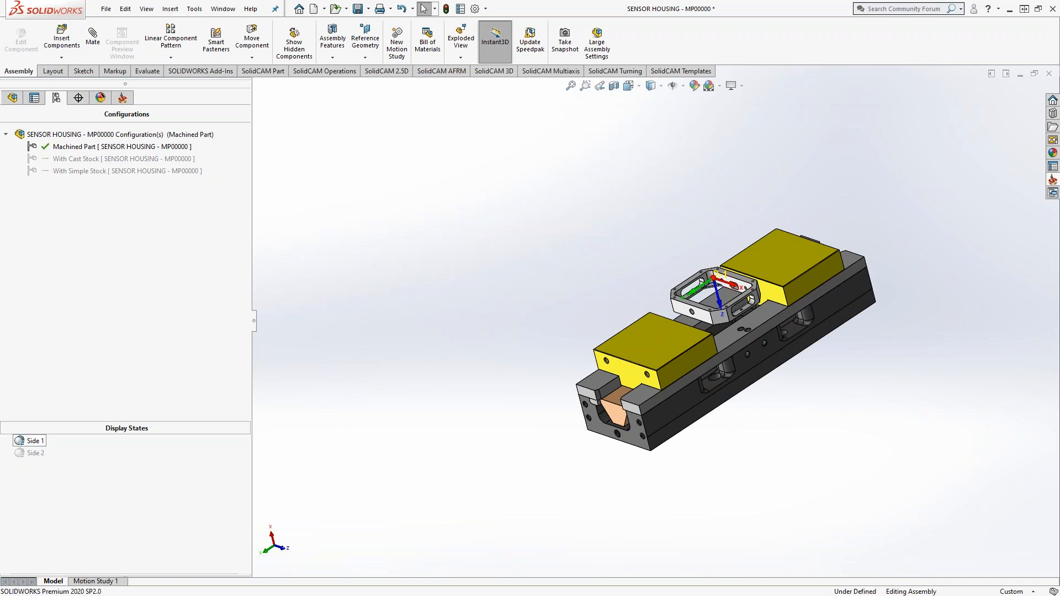
pyautogui.doubleClick(36, 453)
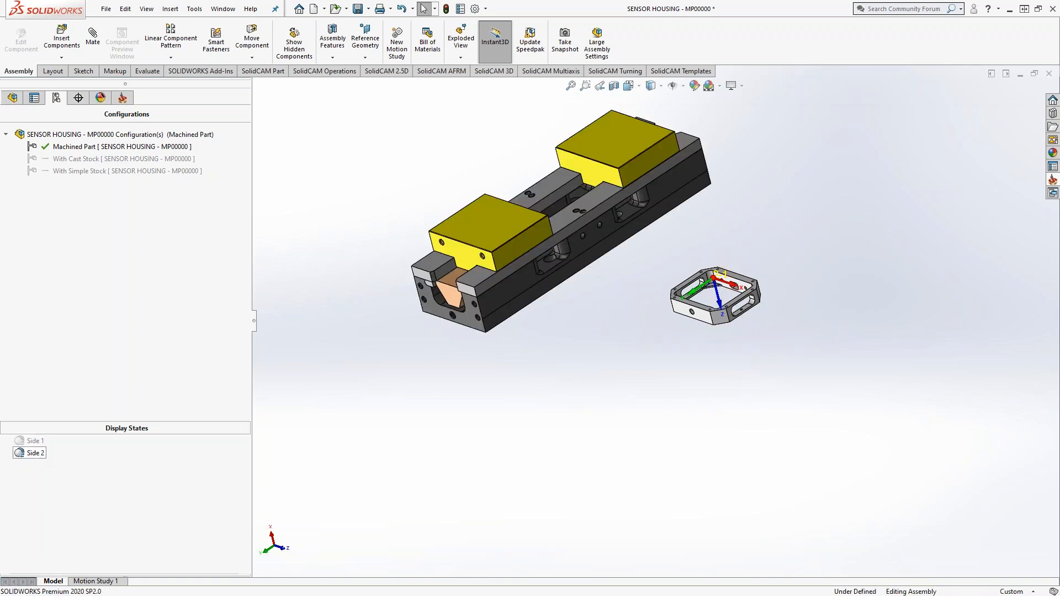
pyautogui.click(122, 98)
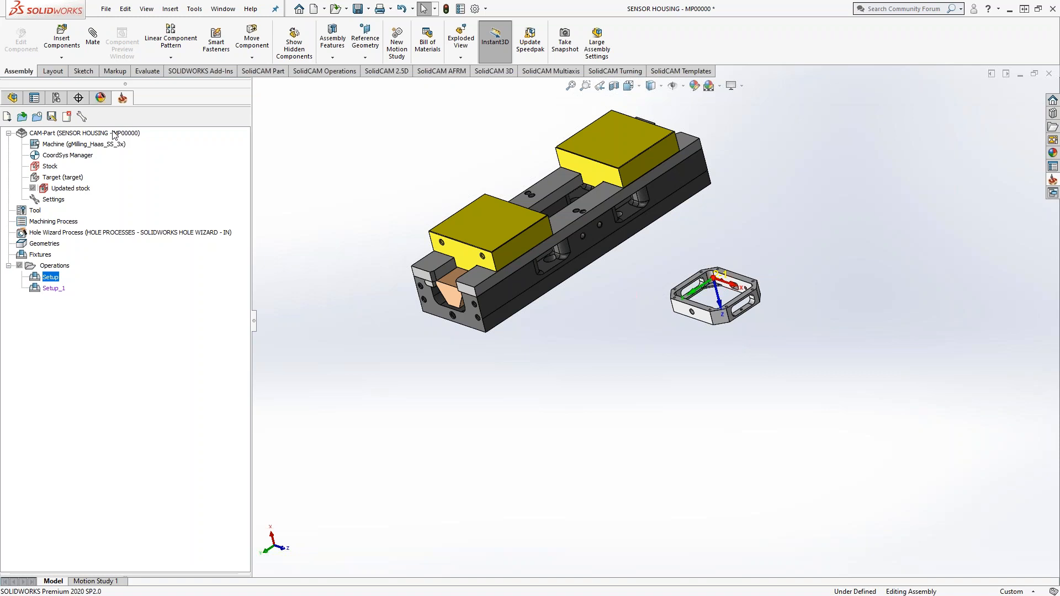
pyautogui.click(164, 57)
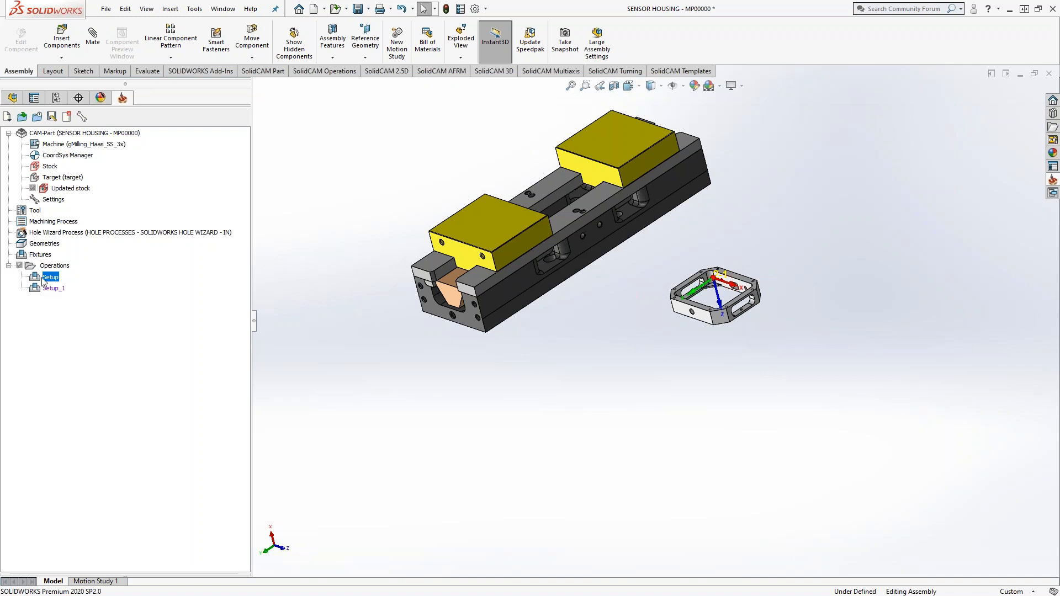
# Step: Add a face milling operation on MAC 1 under the first setup and give it a new 1.575 inch face mill
pyautogui.rightClick(55, 277)
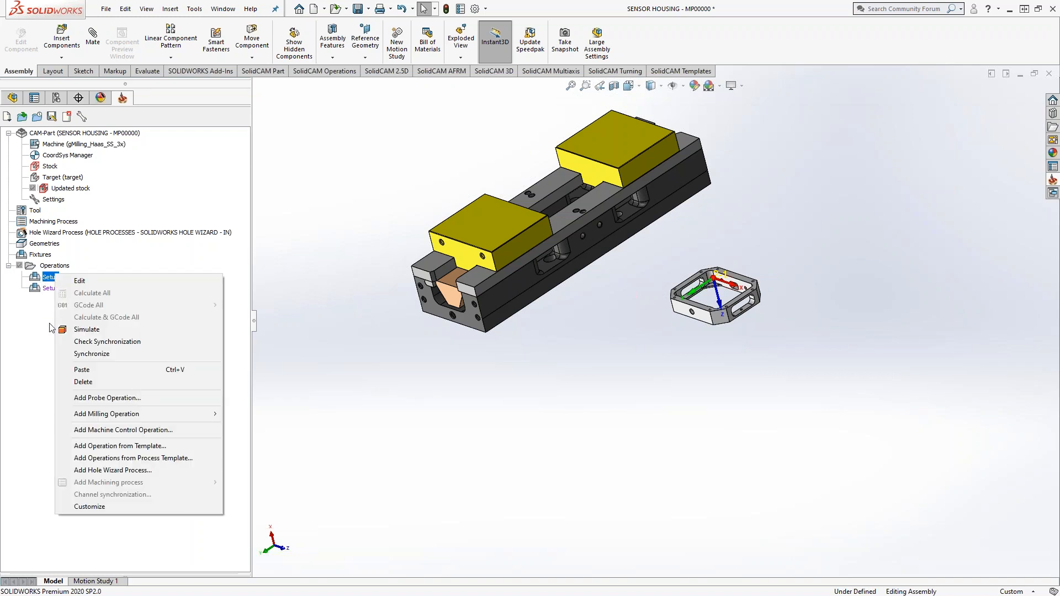
pyautogui.moveTo(134, 415)
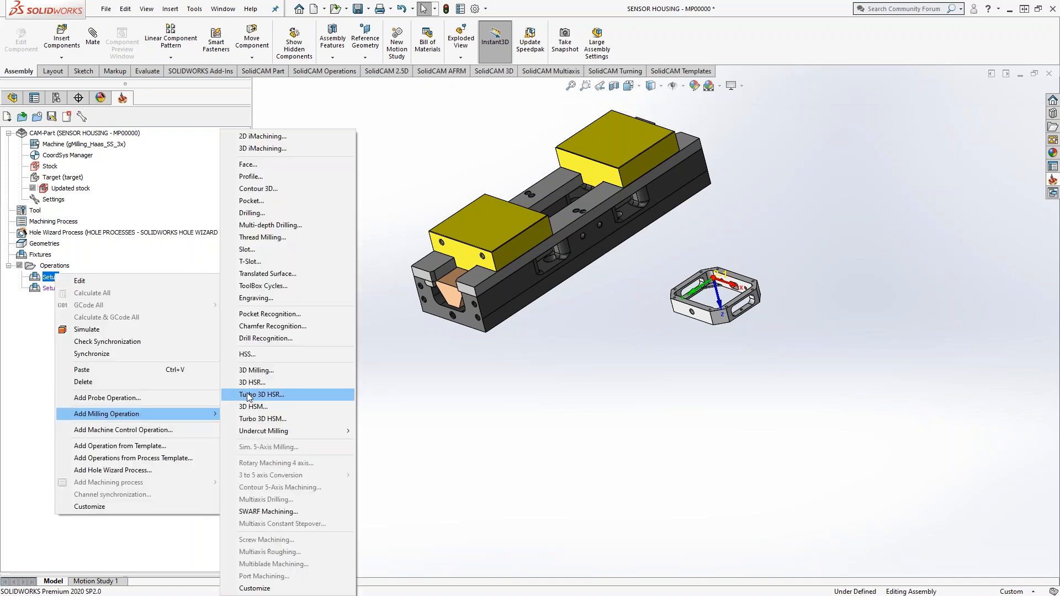
pyautogui.click(249, 164)
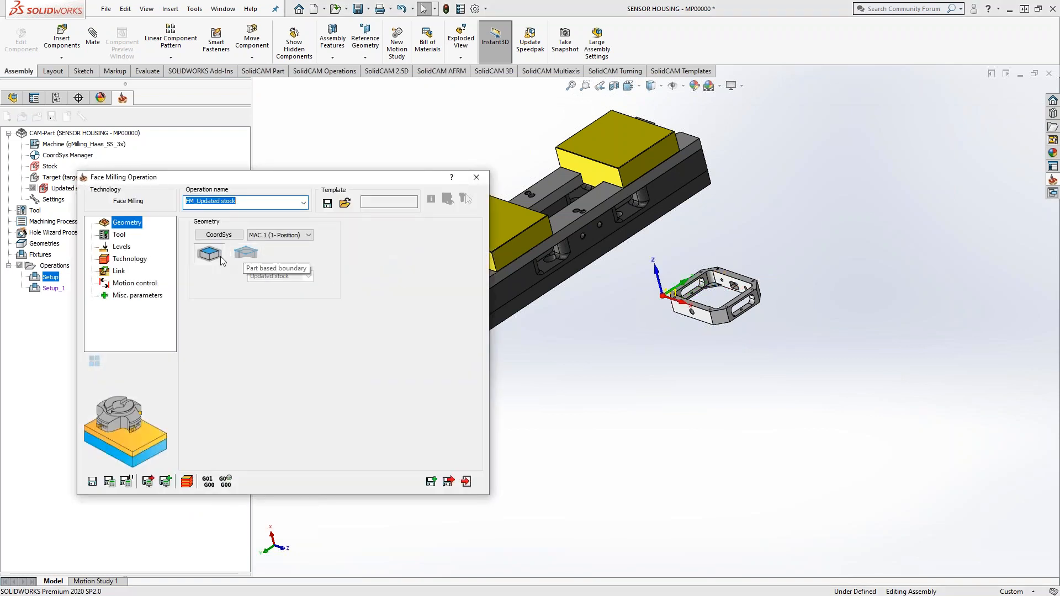
pyautogui.click(120, 235)
pyautogui.click(254, 393)
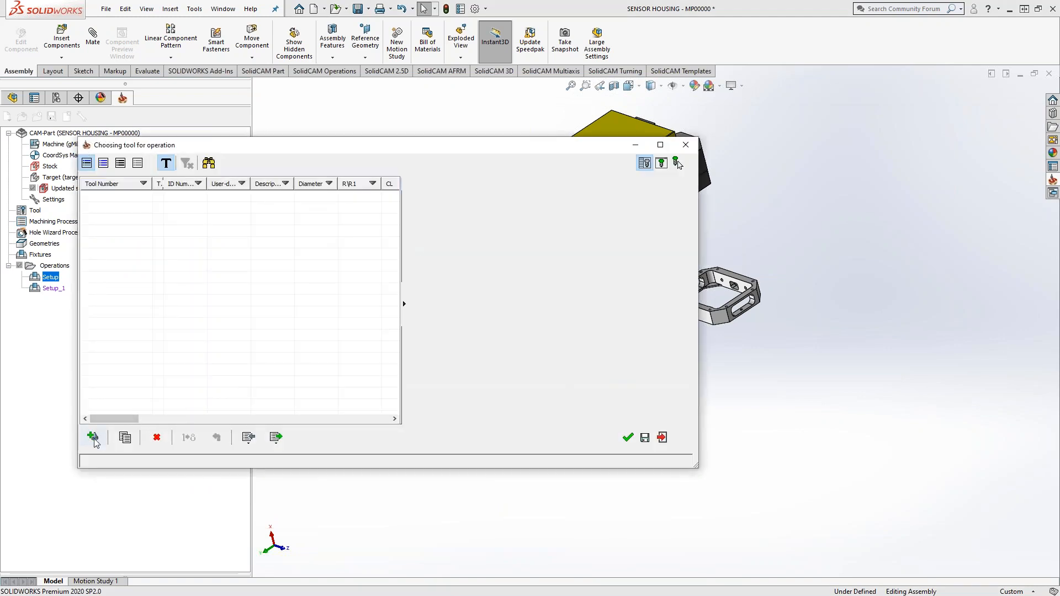
pyautogui.click(557, 228)
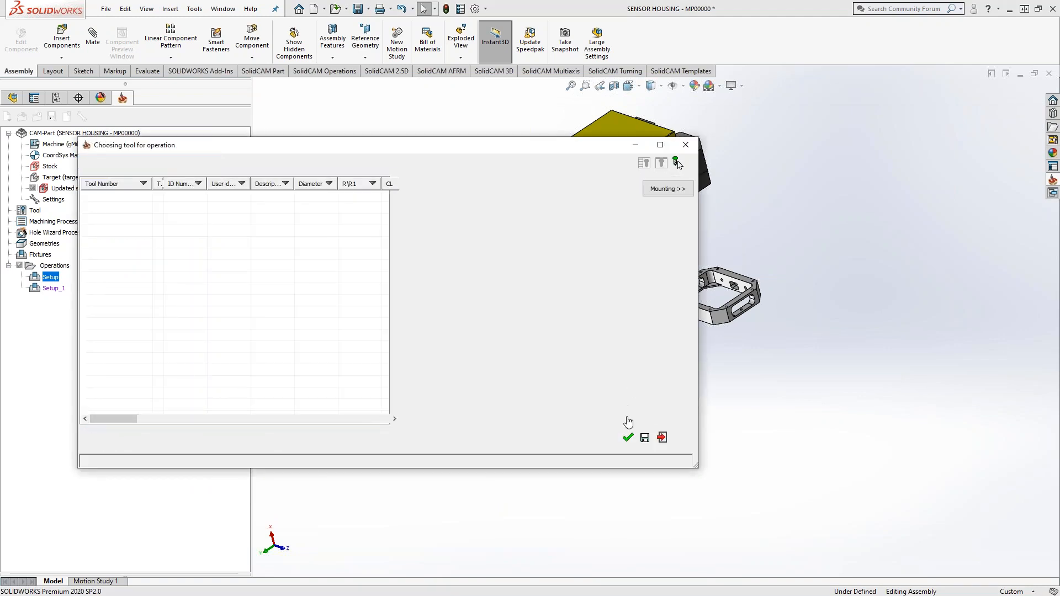
pyautogui.click(627, 437)
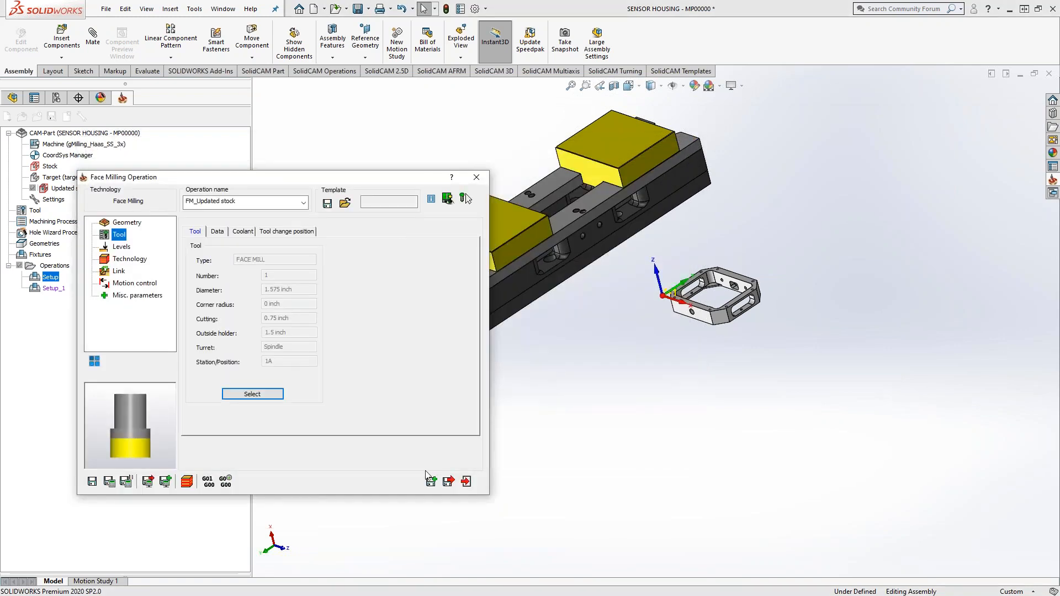
# Step: Save and calculate the face milling operation and close its definition
pyautogui.click(110, 481)
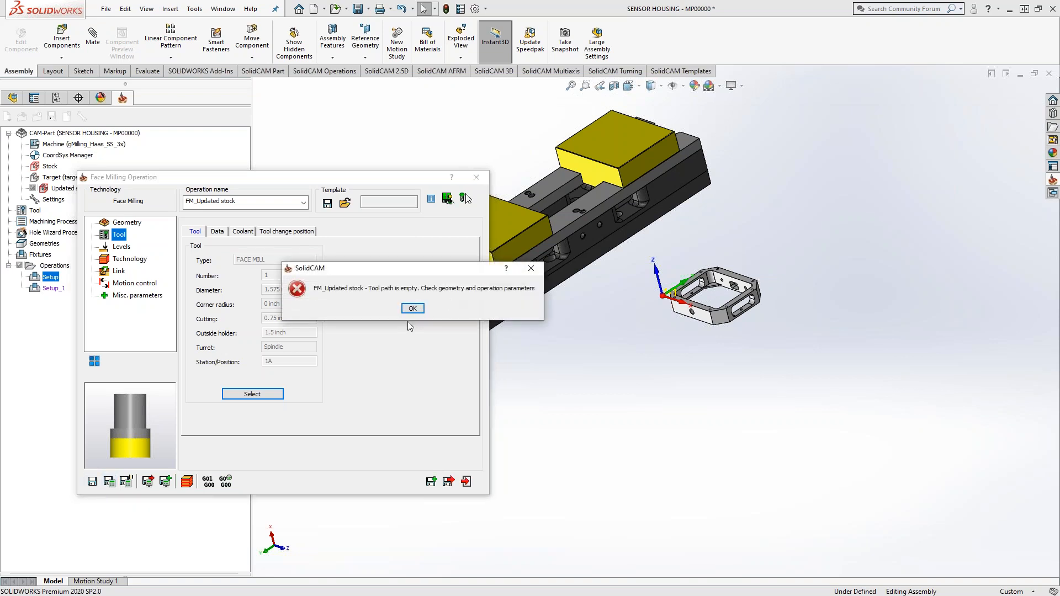
pyautogui.click(421, 308)
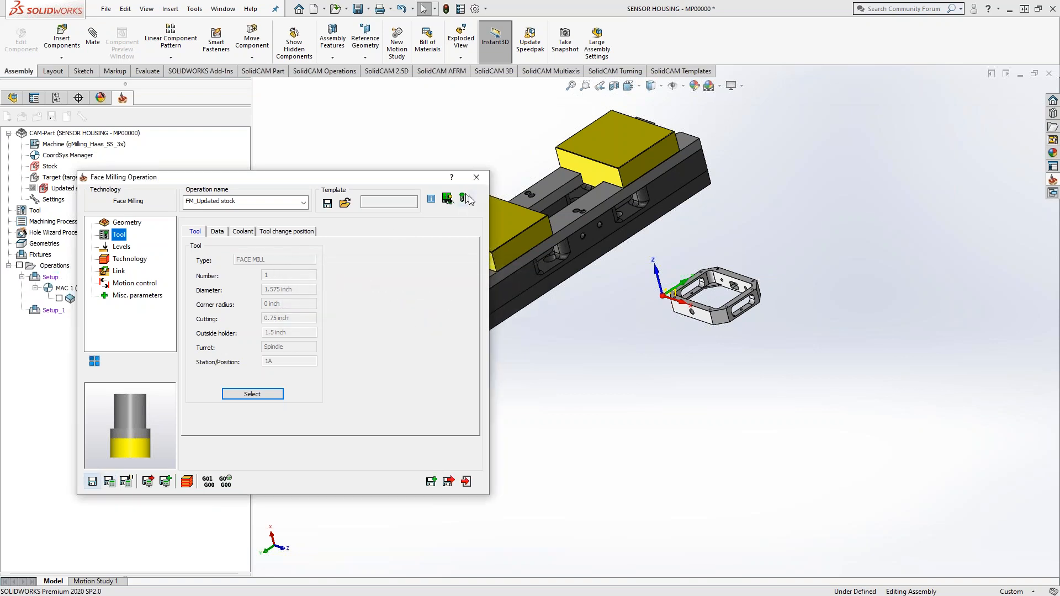
pyautogui.click(476, 178)
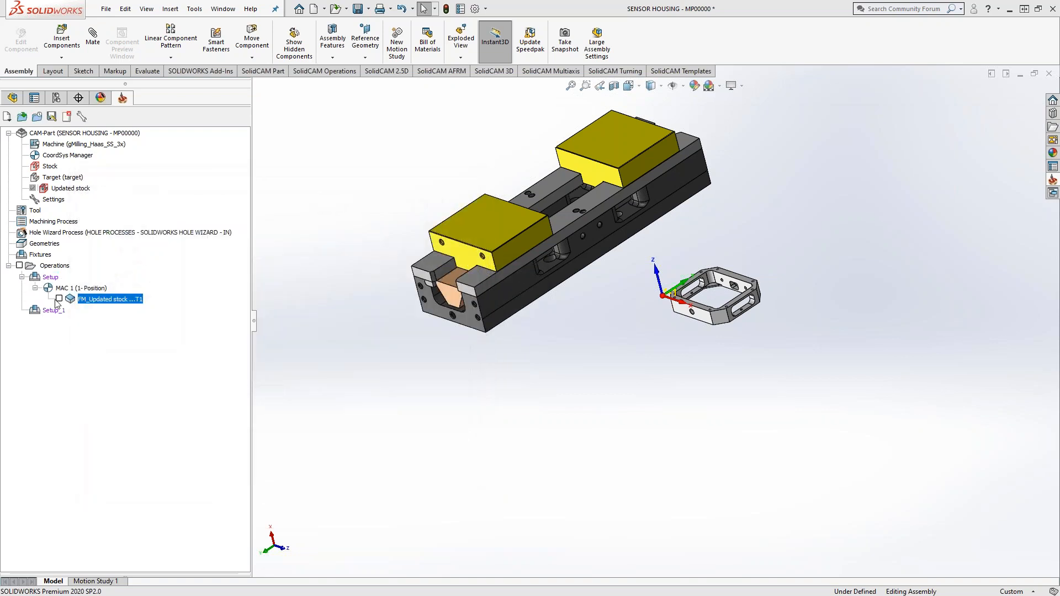
# Step: Insert a split named Split after the face milling operation to separate the two machine setups
pyautogui.rightClick(95, 299)
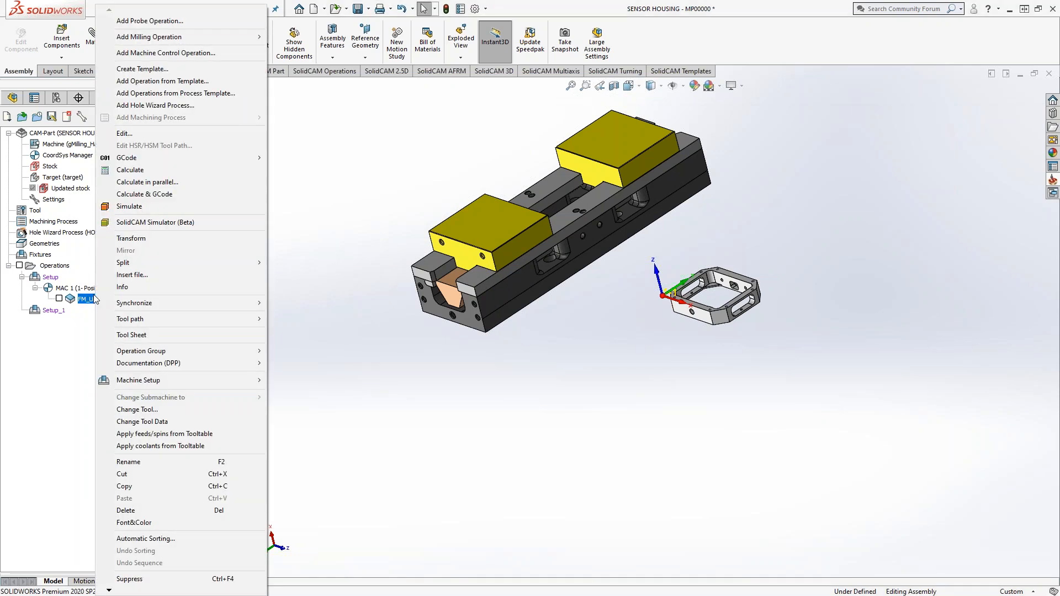
pyautogui.moveTo(178, 263)
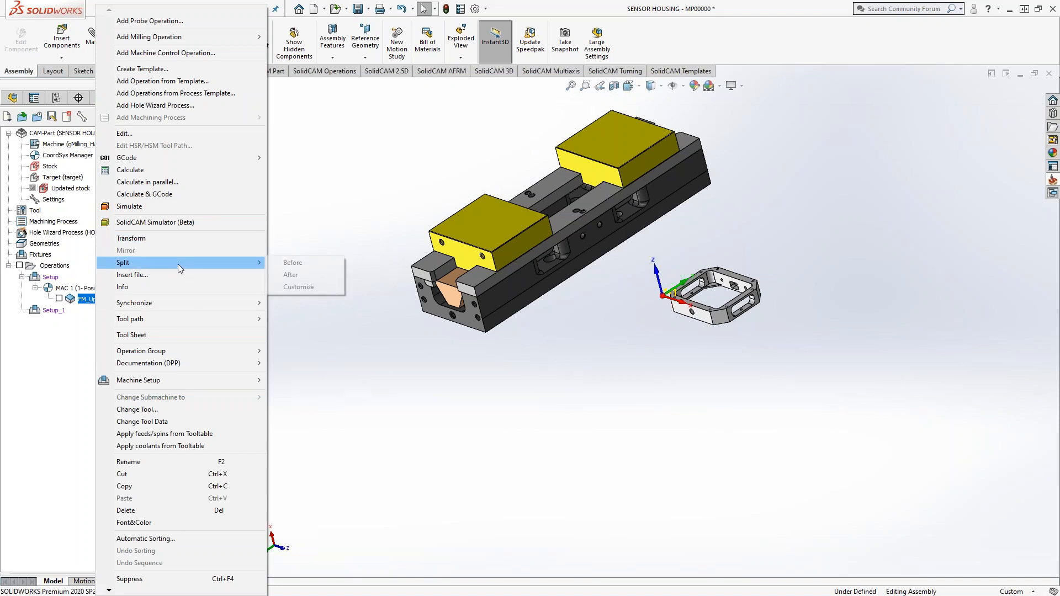
pyautogui.click(302, 277)
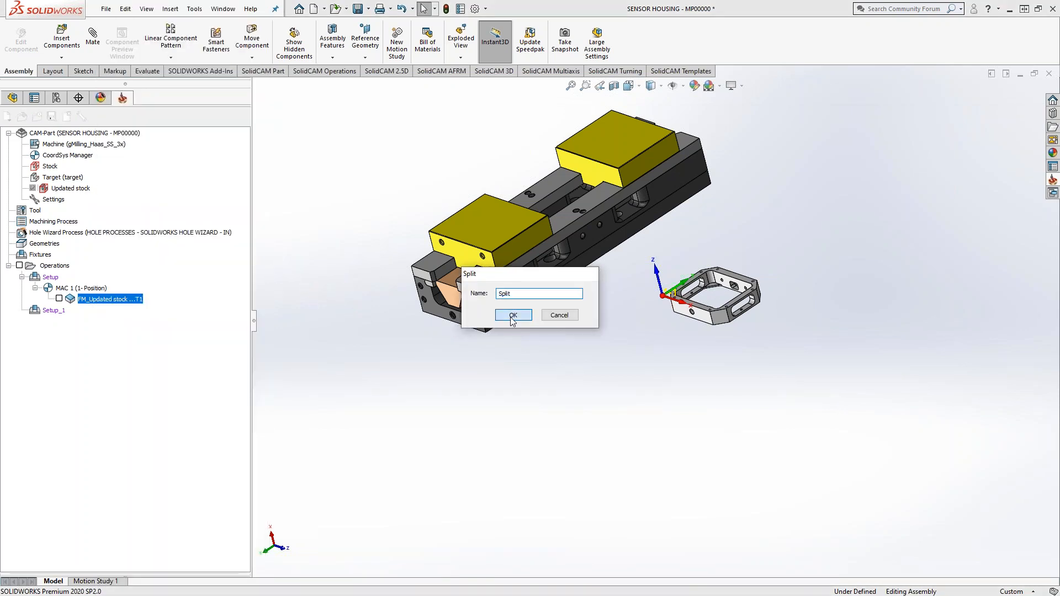
pyautogui.click(512, 312)
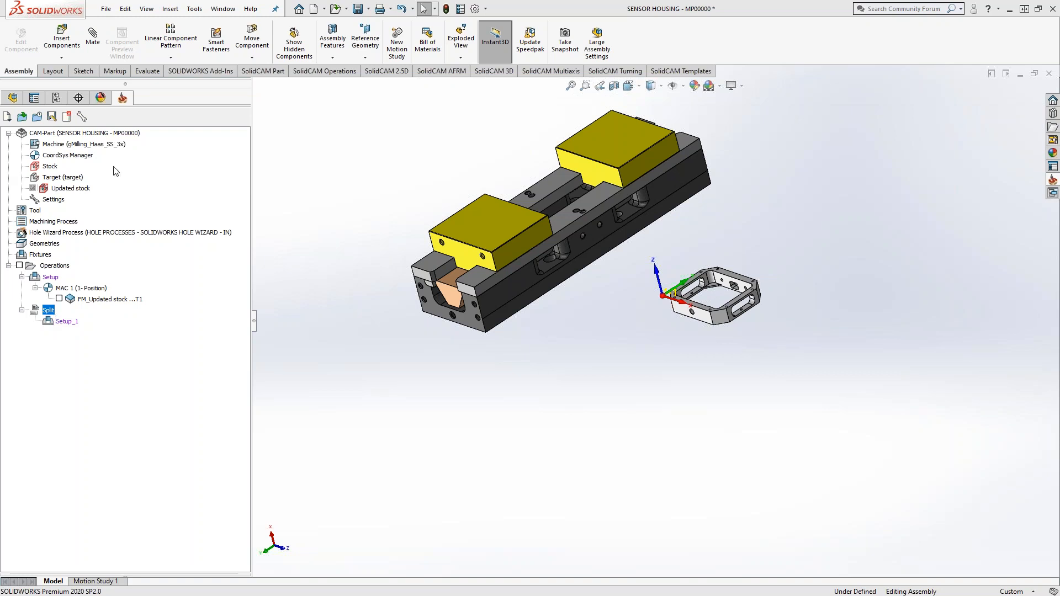
# Step: Rename the positions of both MAC 1 and MAC 2 to 54 in the coordinate system manager
pyautogui.doubleClick(67, 155)
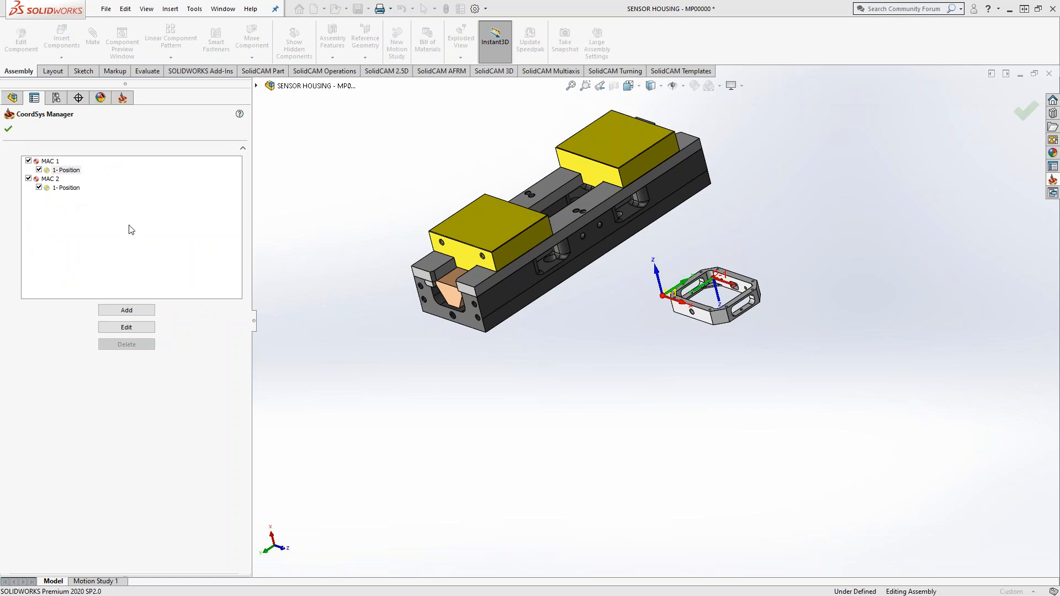
pyautogui.doubleClick(68, 171)
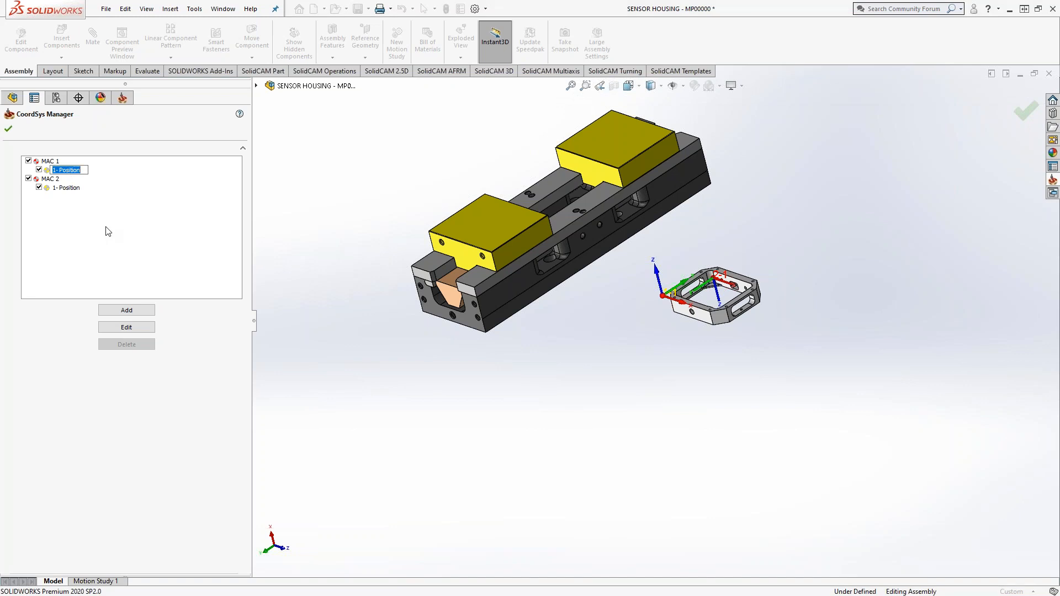
pyautogui.write('54')
pyautogui.press('Return')
pyautogui.click(71, 189)
pyautogui.write('54')
pyautogui.press('Return')
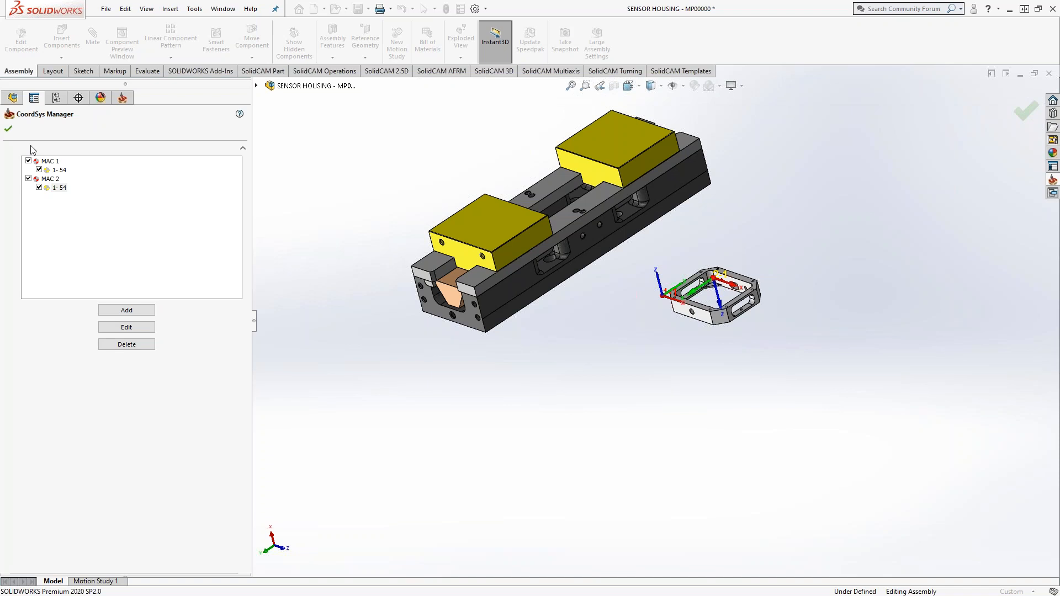
pyautogui.click(8, 129)
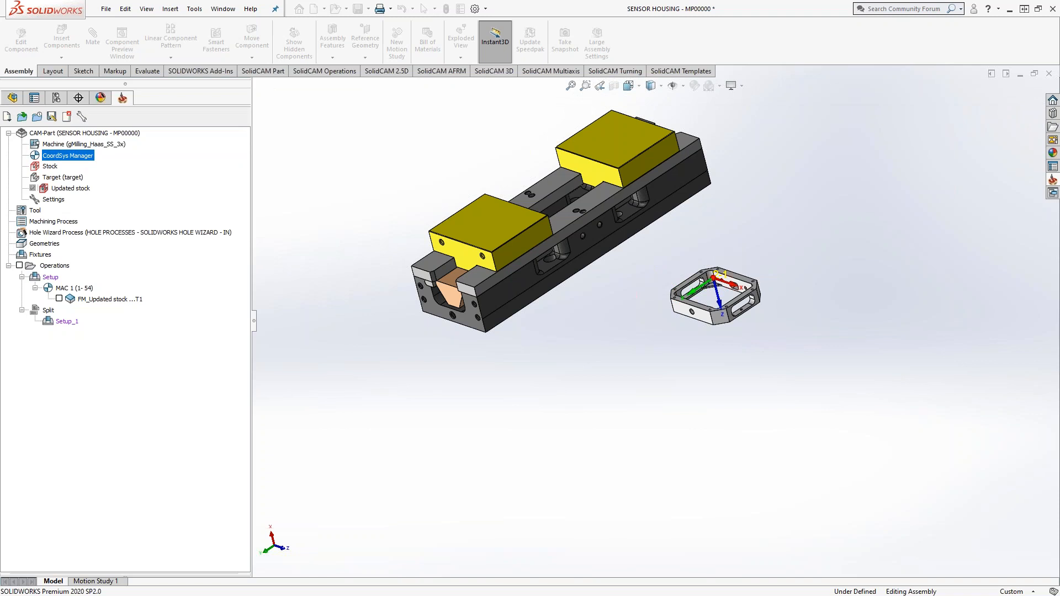
# Step: Open the CAM-Part's milling data and set the WorkOffset_Method machine option to 1
pyautogui.click(87, 135)
pyautogui.doubleClick(86, 136)
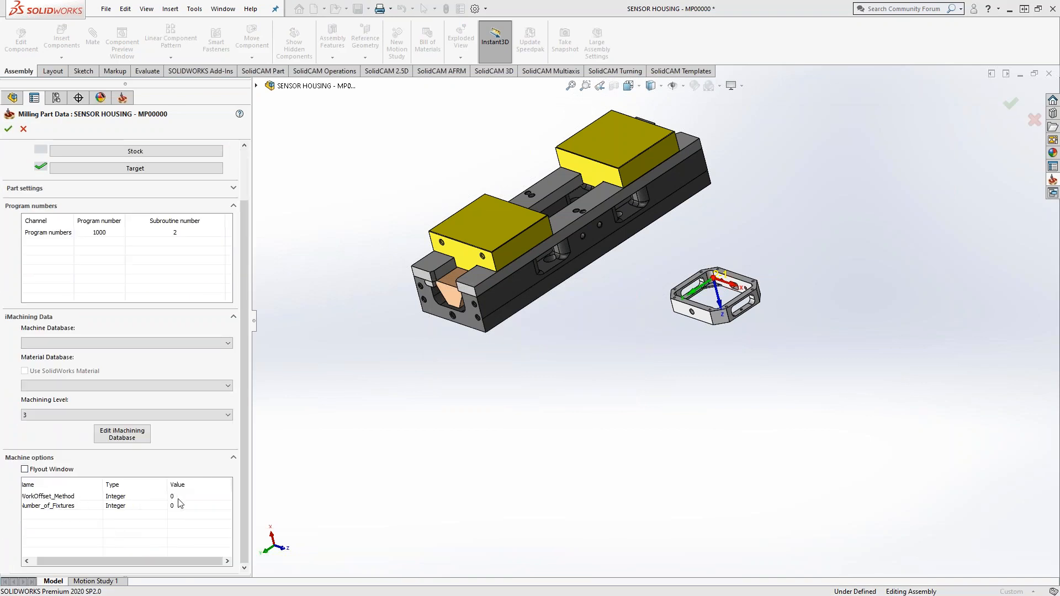
pyautogui.click(180, 497)
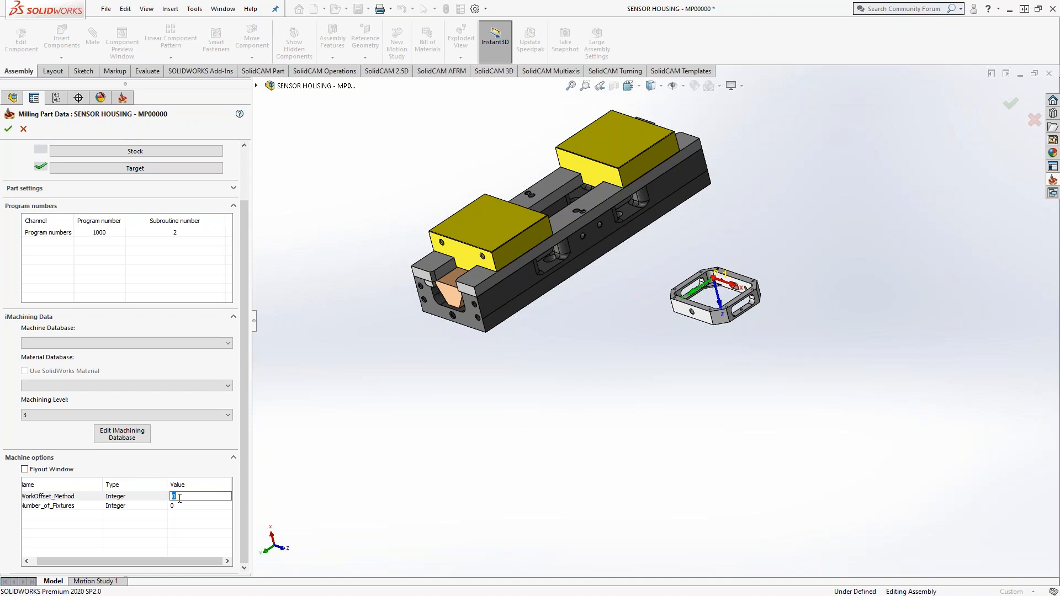
pyautogui.write('1')
pyautogui.click(416, 481)
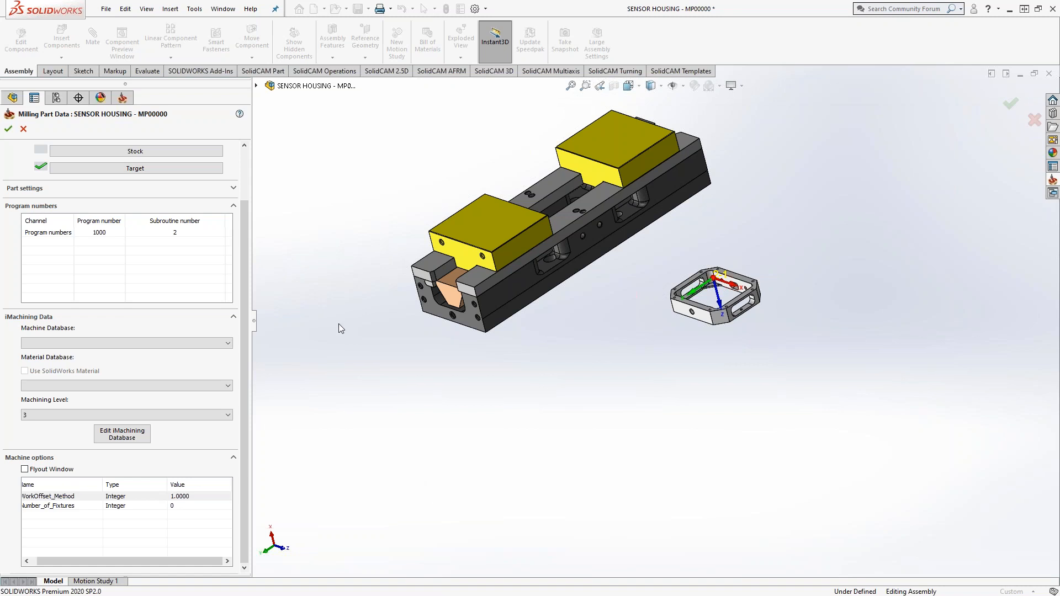
# Step: Accept the milling part data, then activate the Side 1 display state and return to the Side 2 display state
pyautogui.click(8, 129)
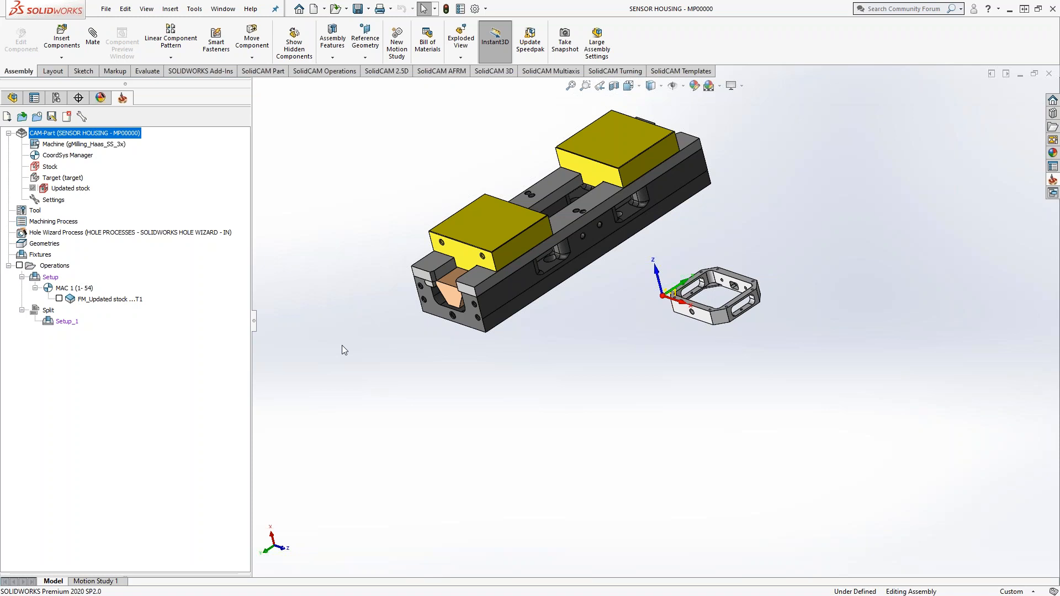
pyautogui.click(56, 98)
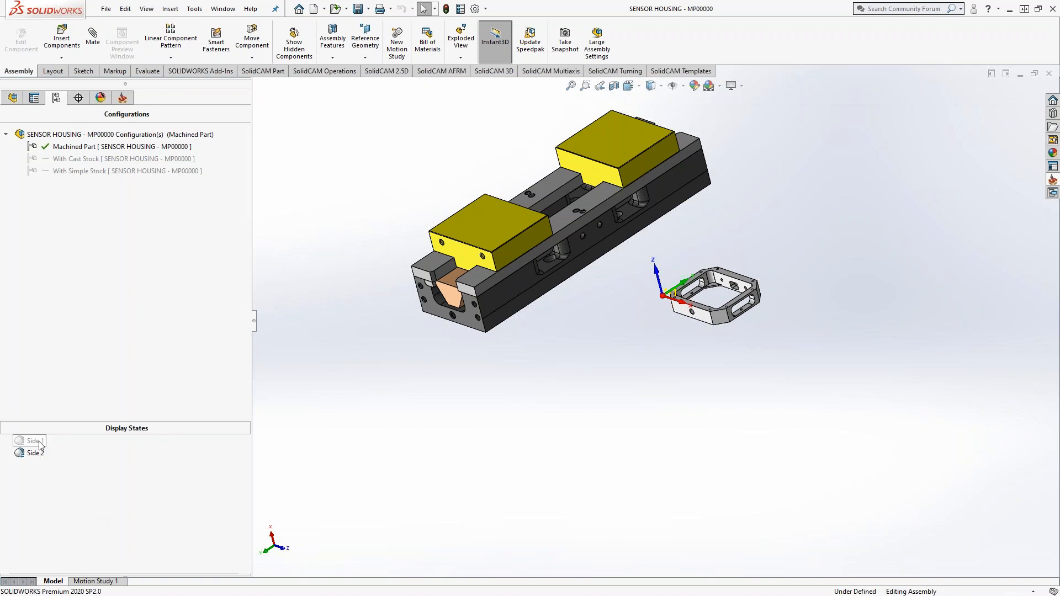
pyautogui.doubleClick(32, 440)
pyautogui.doubleClick(35, 453)
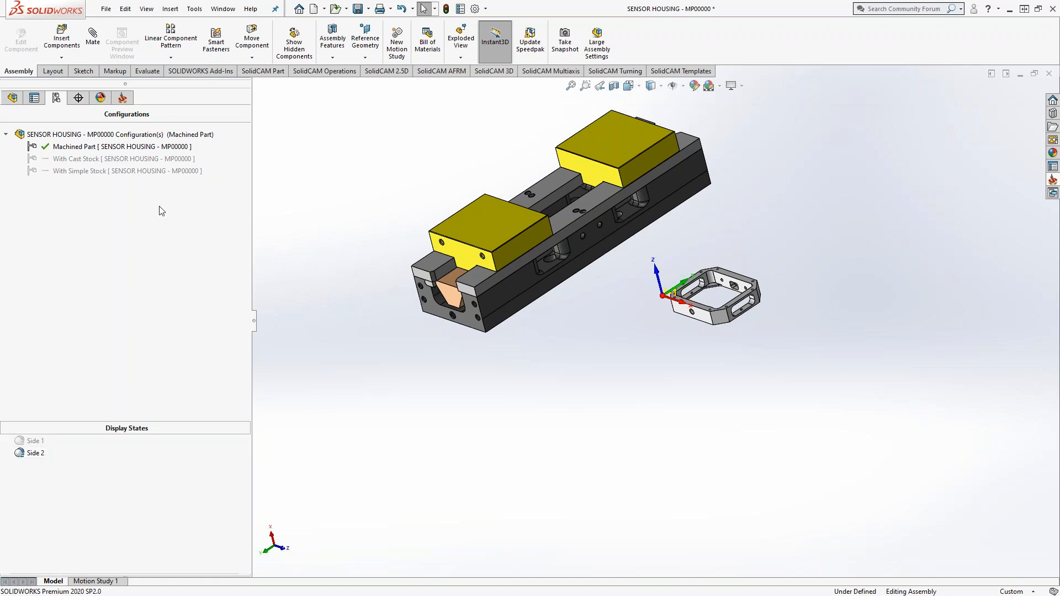
# Step: Set the iNumber_of_Fixtures machine option to 4 in the CAM-Part's milling data and accept it
pyautogui.click(122, 97)
pyautogui.doubleClick(68, 135)
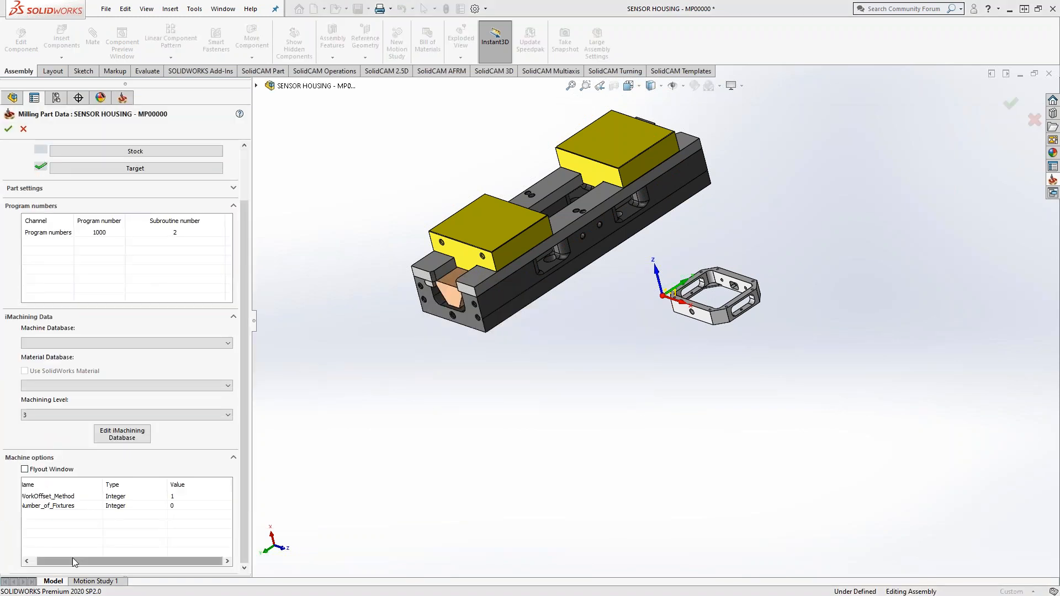
pyautogui.moveTo(73, 559); pyautogui.dragTo(41, 561)
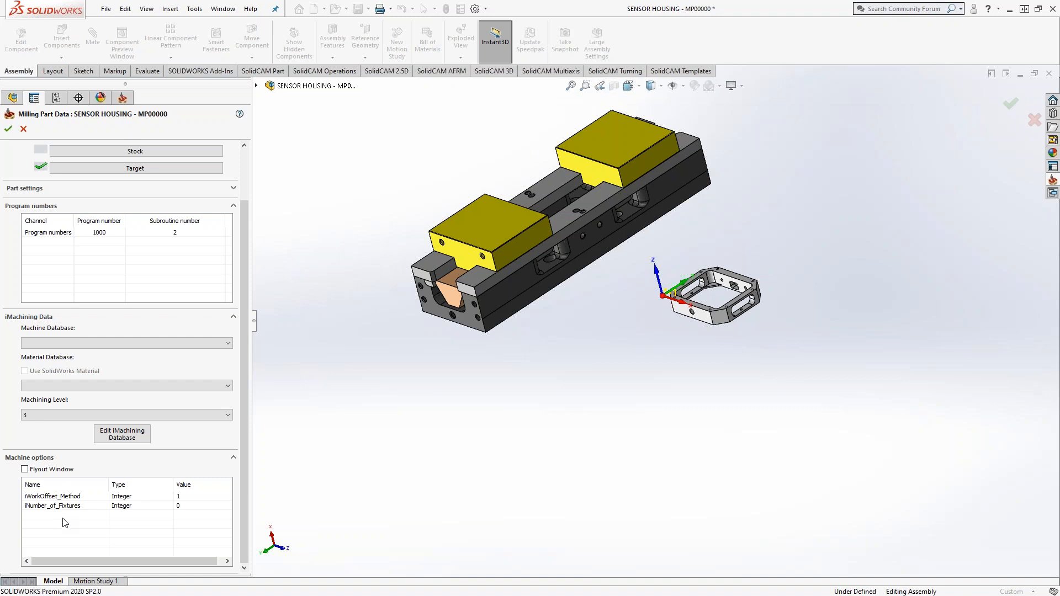
pyautogui.click(180, 506)
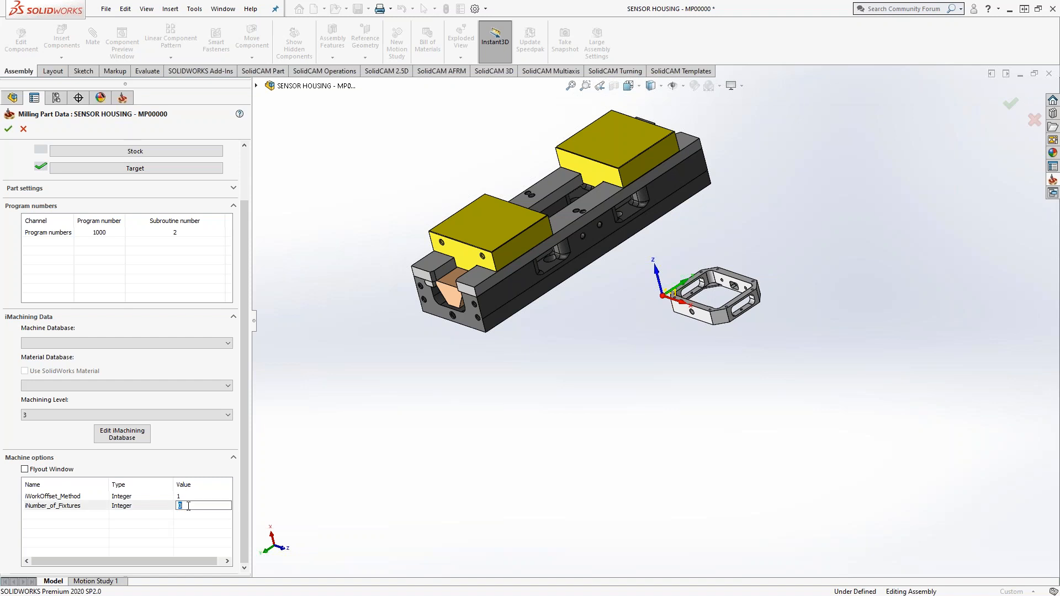
pyautogui.write('4')
pyautogui.click(8, 128)
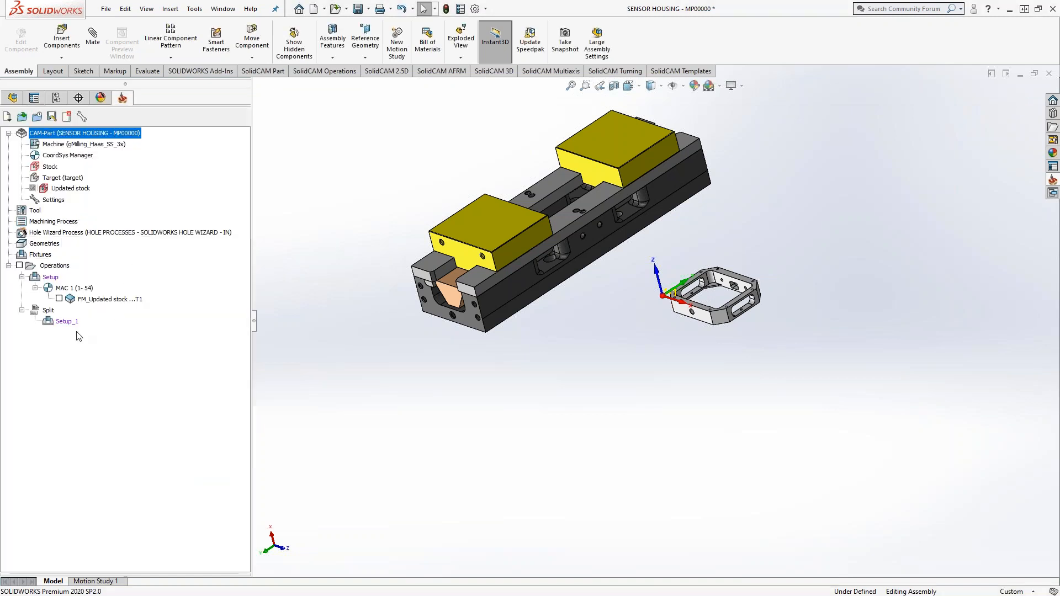
pyautogui.rightClick(86, 298)
pyautogui.click(126, 240)
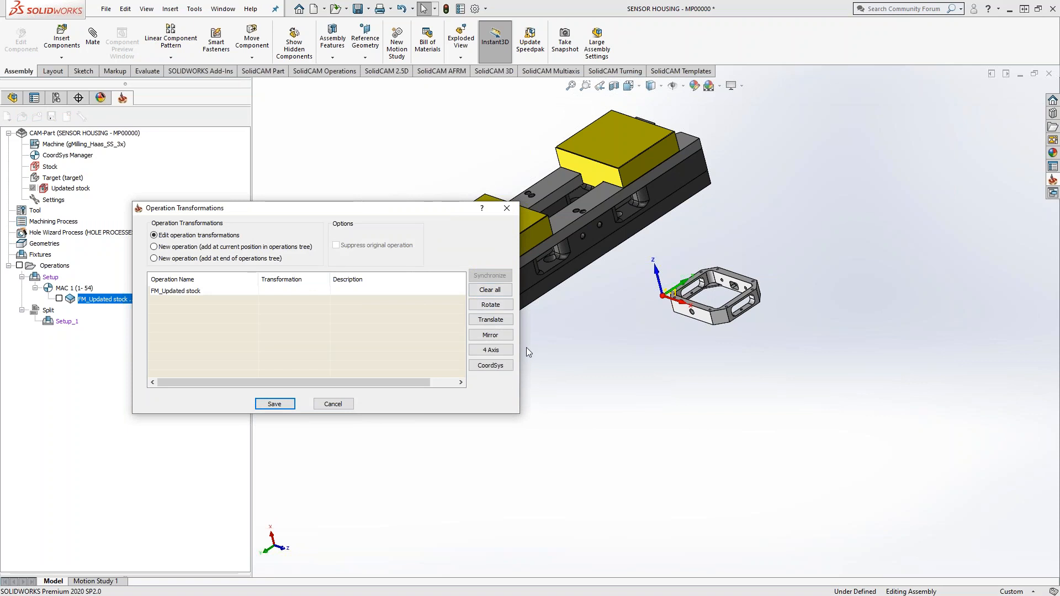
pyautogui.click(493, 366)
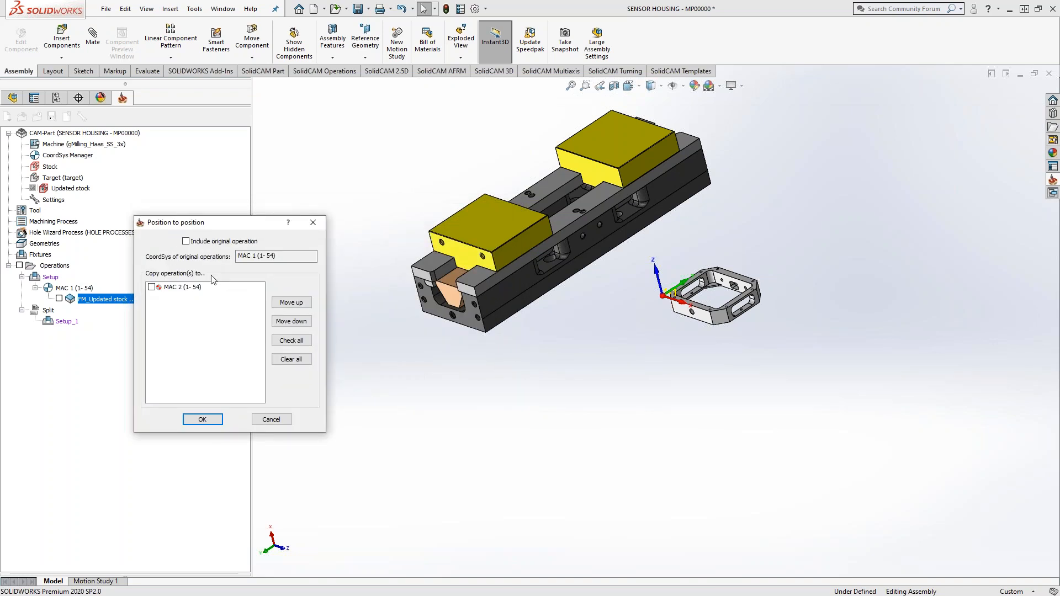
pyautogui.click(186, 241)
pyautogui.click(151, 296)
pyautogui.click(274, 420)
pyautogui.click(332, 404)
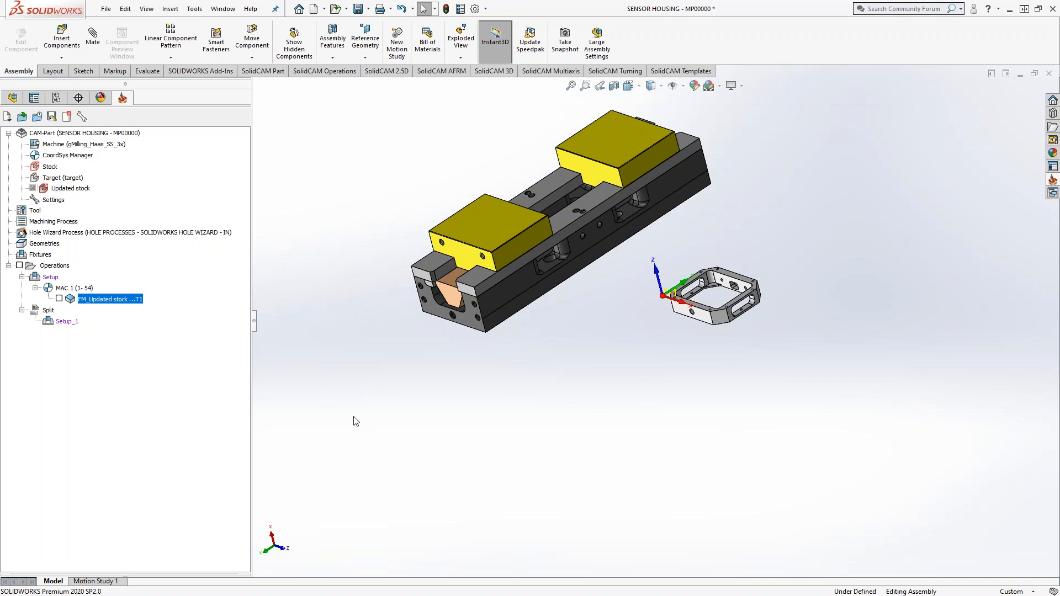
pyautogui.doubleClick(71, 156)
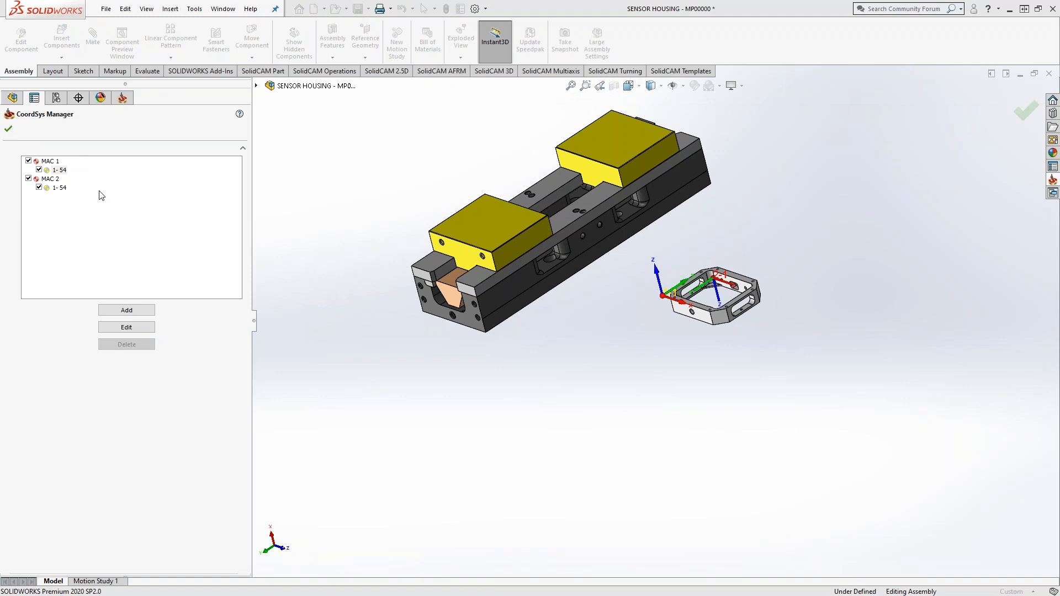
pyautogui.rightClick(64, 172)
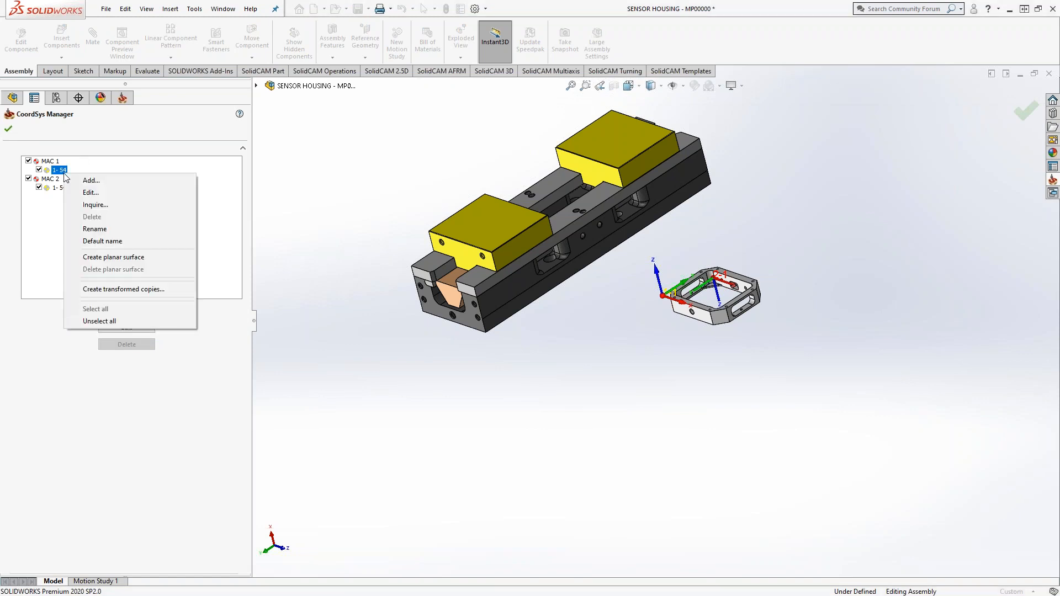
pyautogui.click(121, 290)
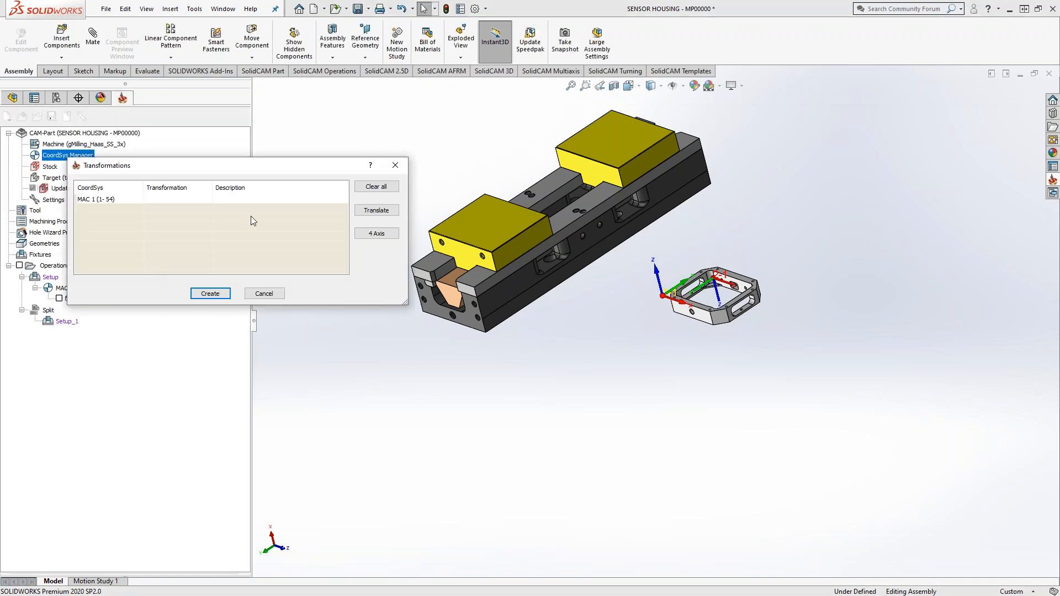
pyautogui.click(264, 293)
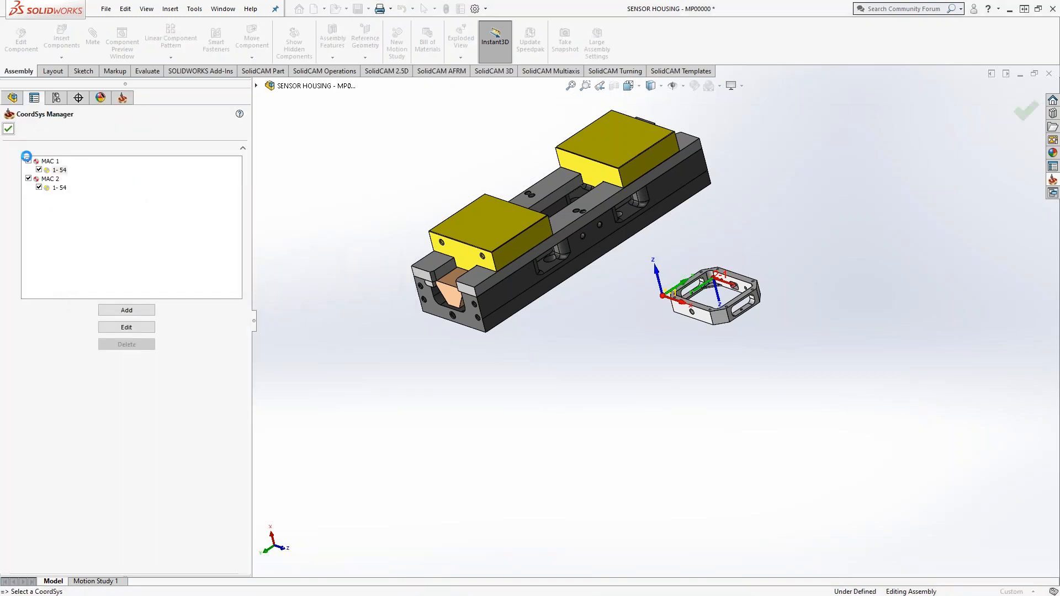
pyautogui.click(8, 129)
pyautogui.rightClick(88, 301)
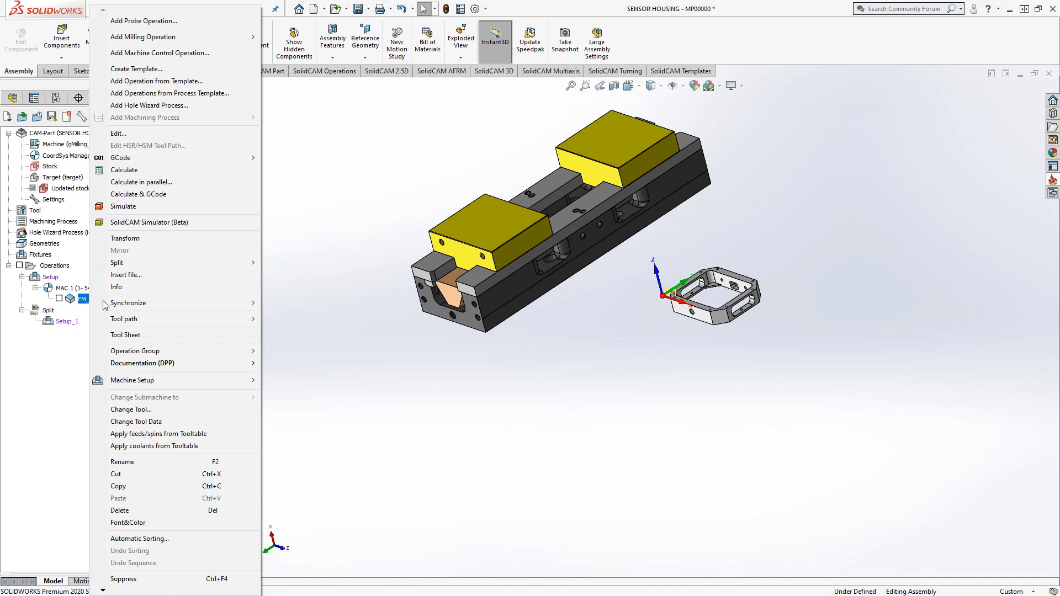
pyautogui.click(184, 239)
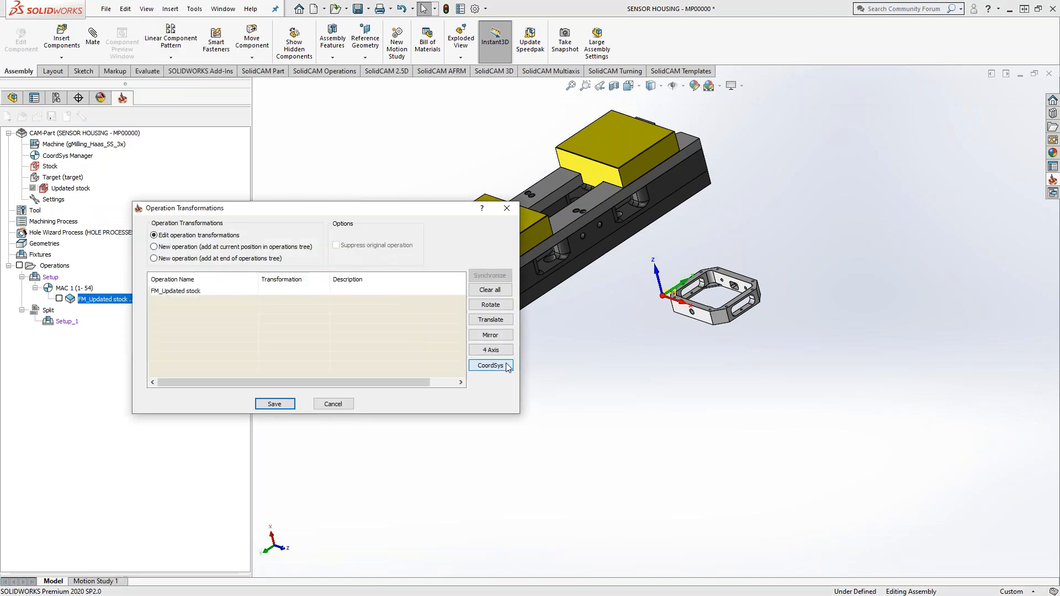
pyautogui.click(492, 367)
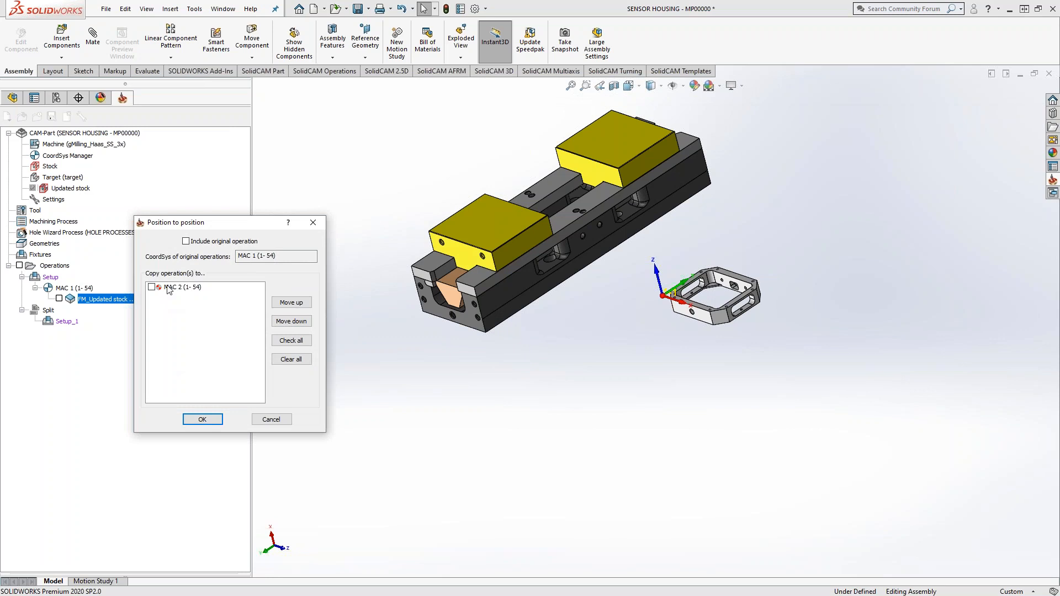
pyautogui.click(292, 341)
pyautogui.click(271, 420)
pyautogui.click(330, 405)
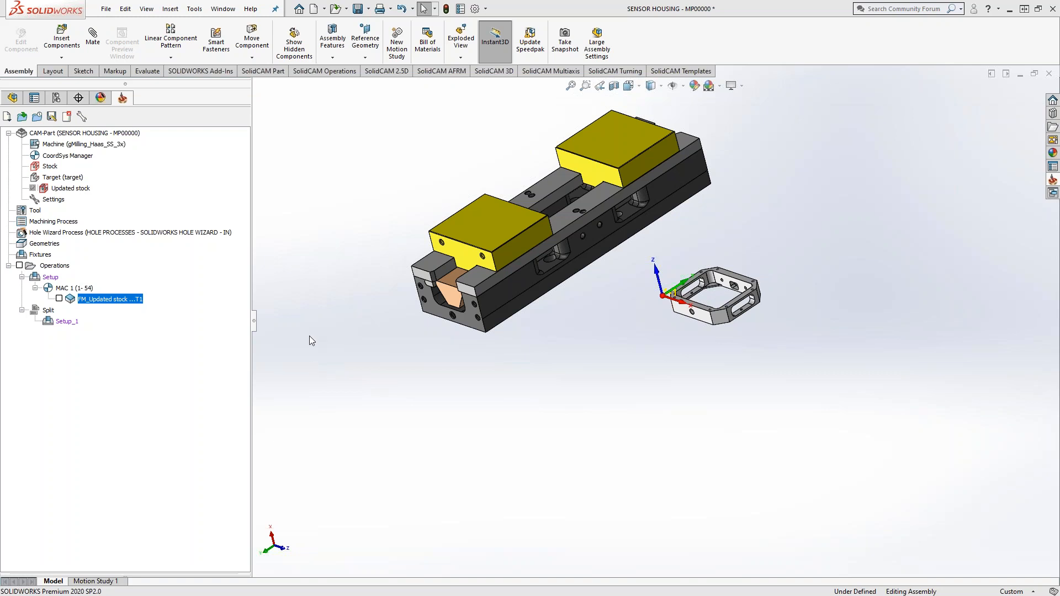
# Step: Begin transformed copies of MAC 1's position 54 as a translation matrix with 5 copies on X at a step of 5
pyautogui.rightClick(69, 160)
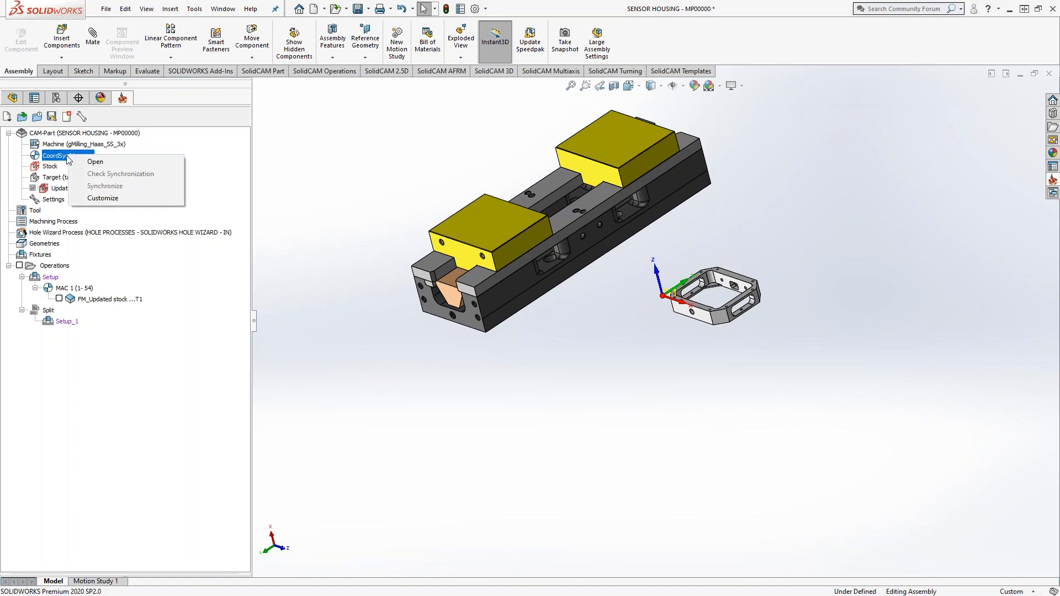
pyautogui.click(319, 172)
pyautogui.doubleClick(82, 156)
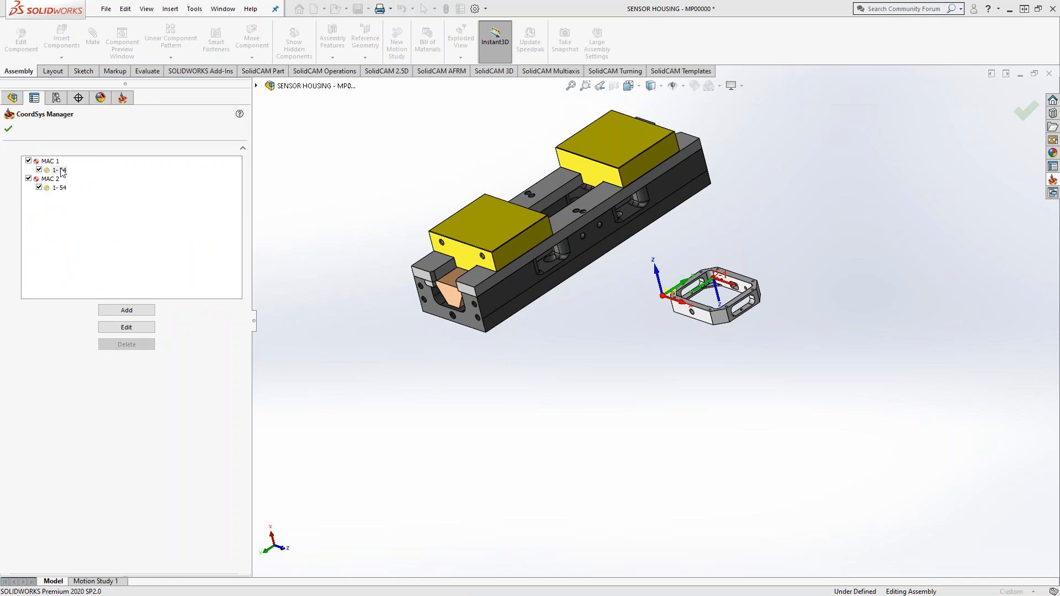
pyautogui.rightClick(59, 170)
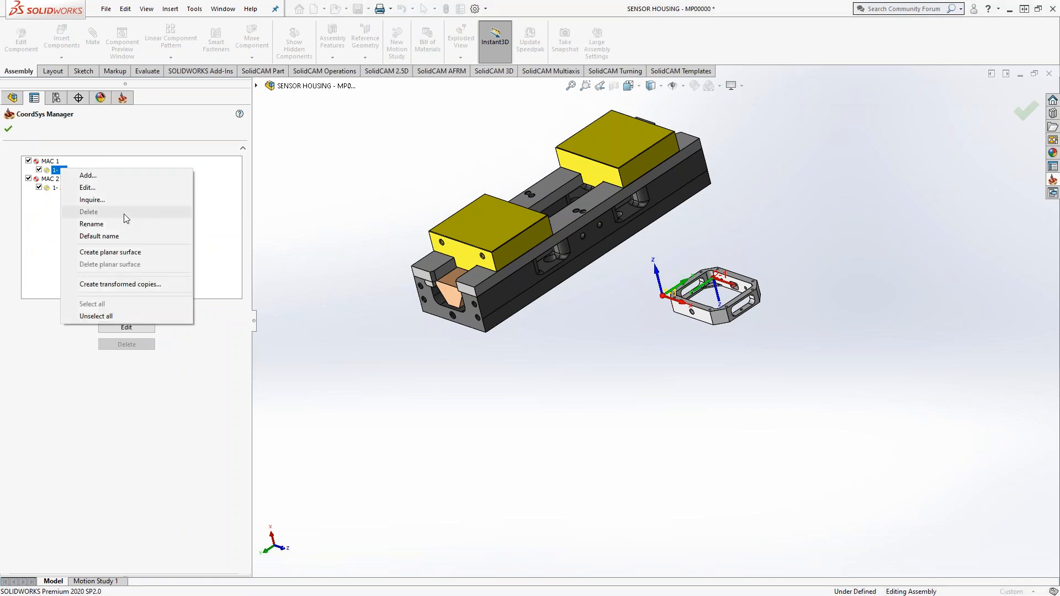
pyautogui.click(131, 284)
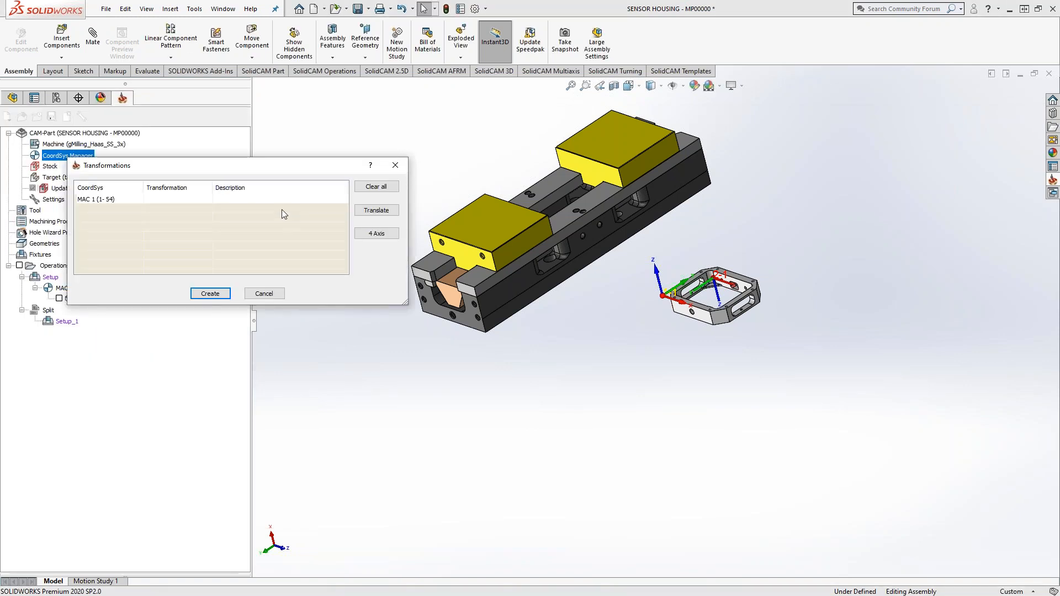
pyautogui.click(368, 210)
pyautogui.click(407, 217)
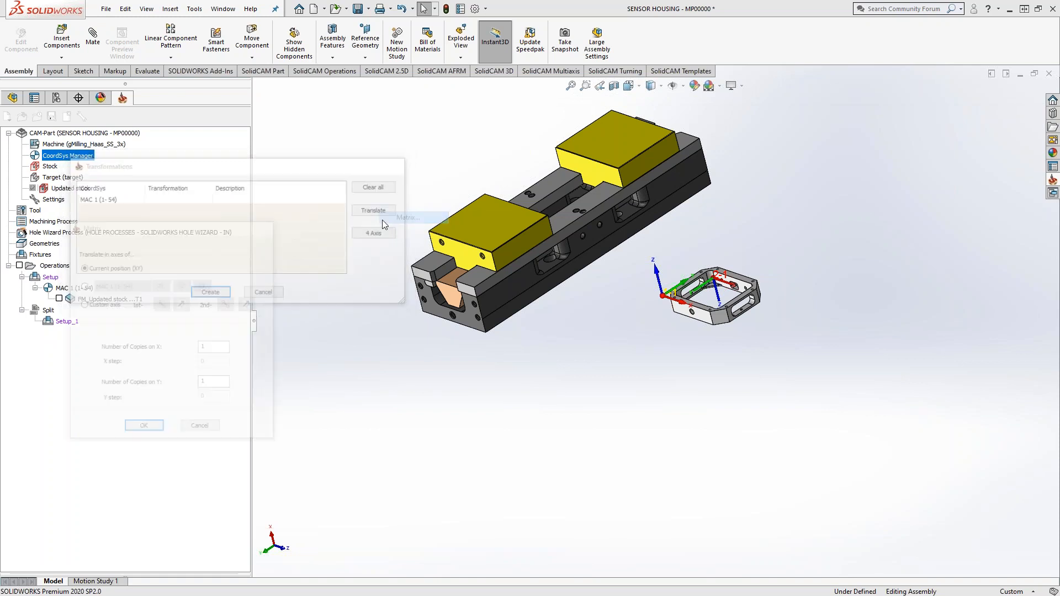
pyautogui.doubleClick(212, 347)
pyautogui.write('5')
pyautogui.press('Tab')
pyautogui.write('5')
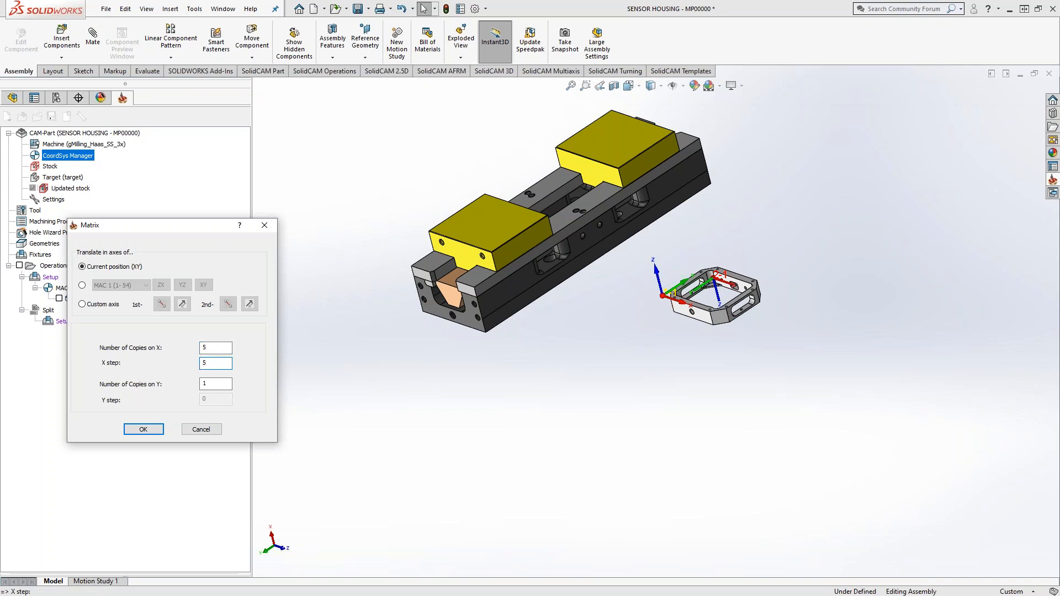
# Step: Set the matrix to 2 copies on Y at a step of 10, create the coordinate system copies and close the manager
pyautogui.press('Tab')
pyautogui.write('2')
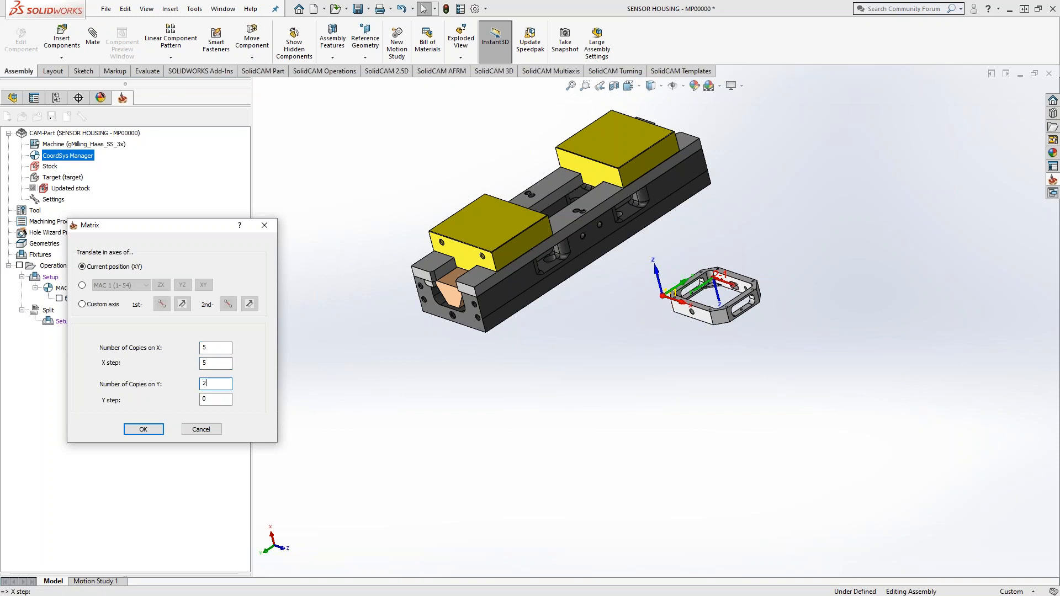
pyautogui.press('Tab')
pyautogui.write('10')
pyautogui.click(143, 430)
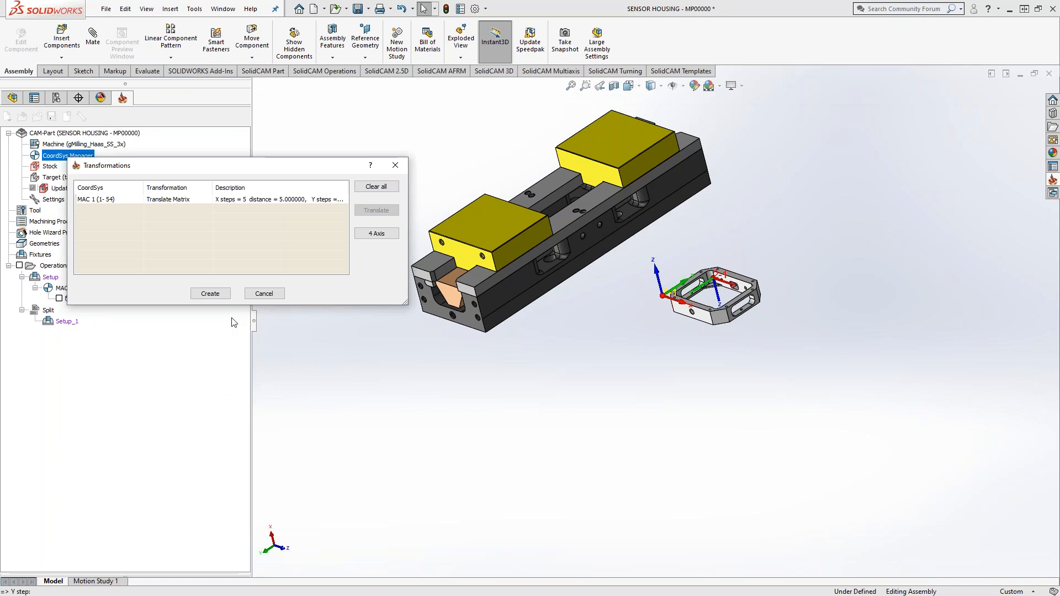
pyautogui.click(210, 293)
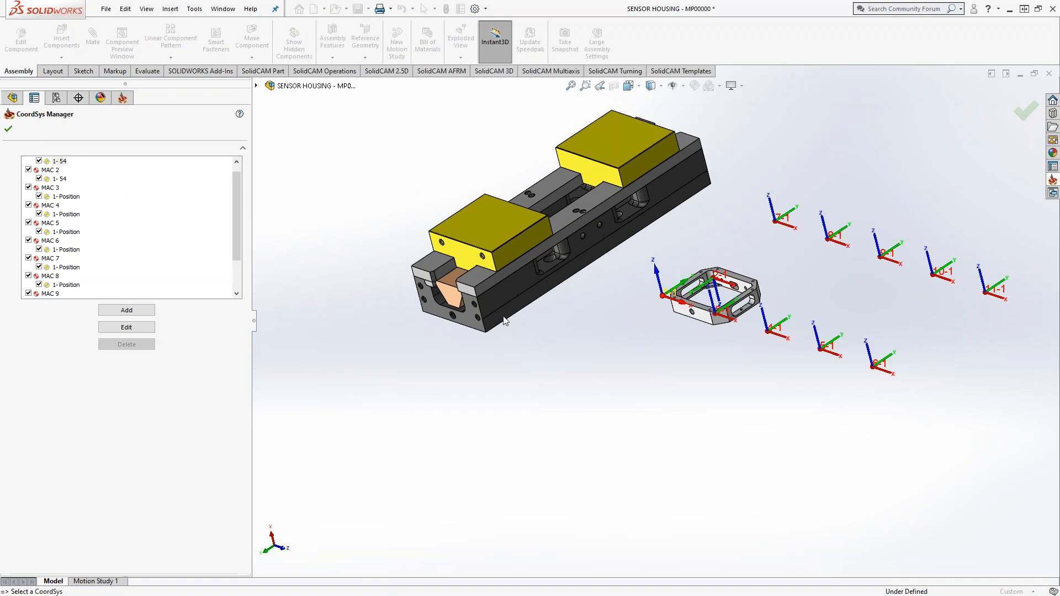
pyautogui.click(8, 129)
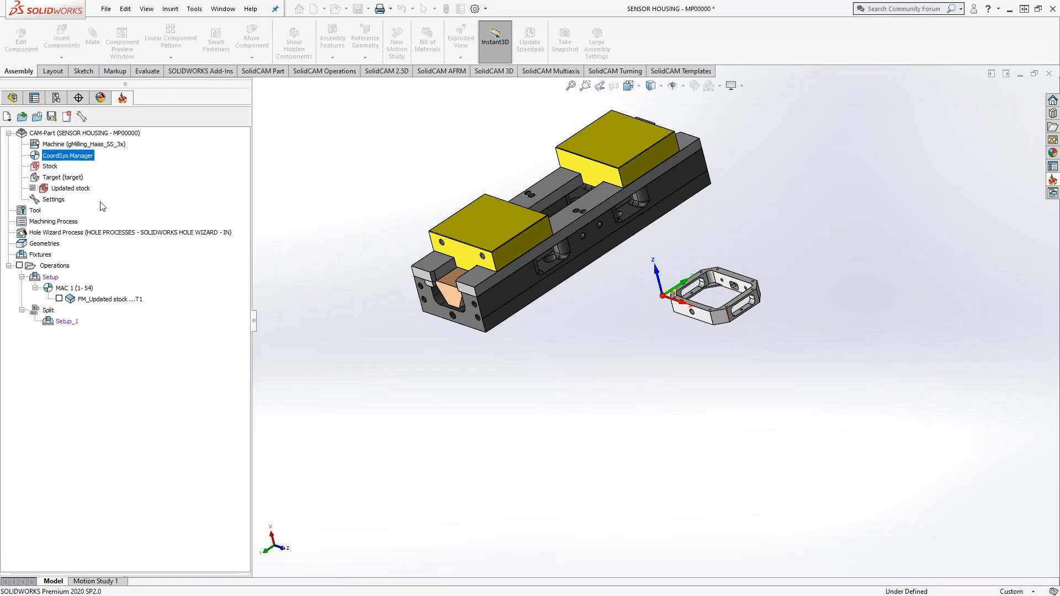
# Step: Transform the face milling operation with a translation matrix of 5 copies on X at a step of 5
pyautogui.rightClick(94, 299)
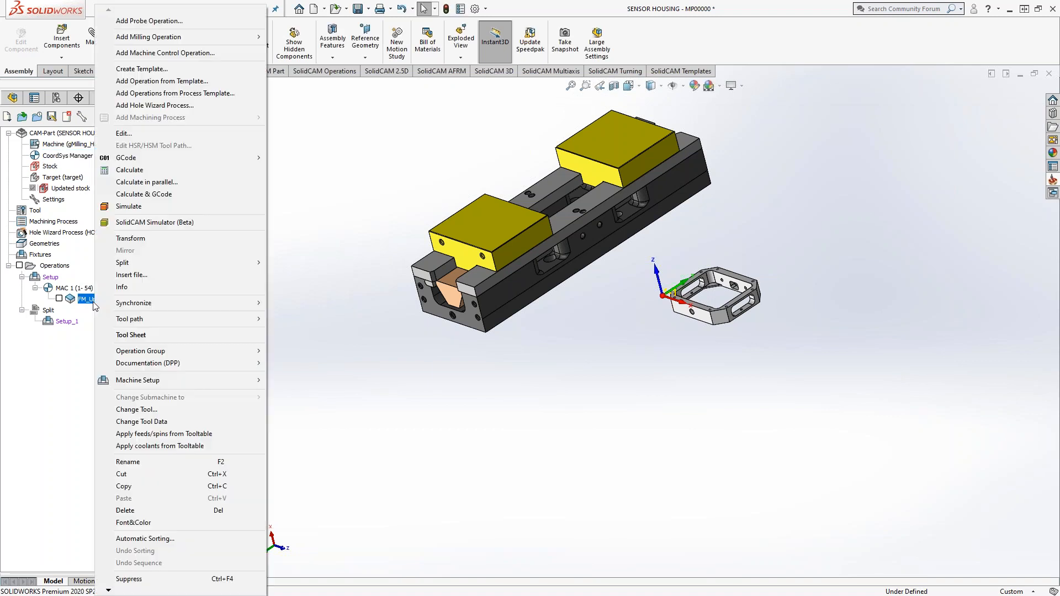
pyautogui.click(137, 236)
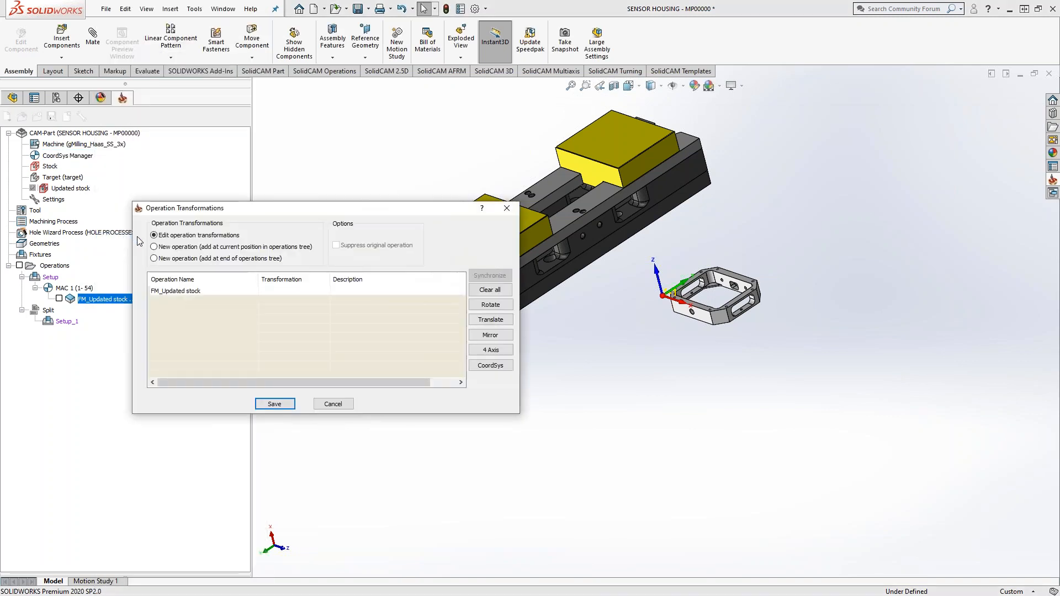
pyautogui.click(488, 320)
pyautogui.click(522, 327)
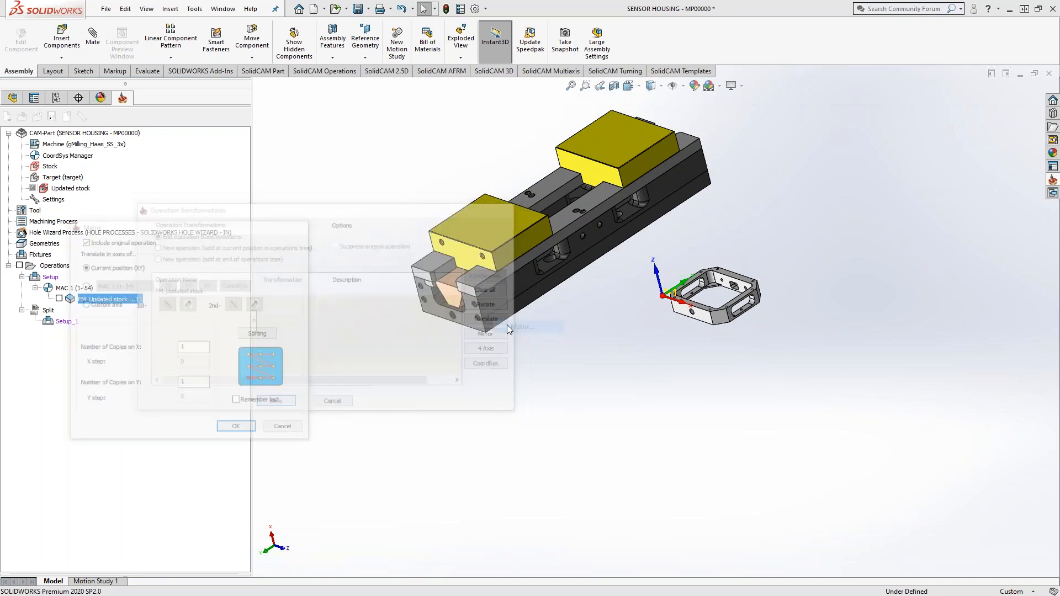
pyautogui.doubleClick(194, 347)
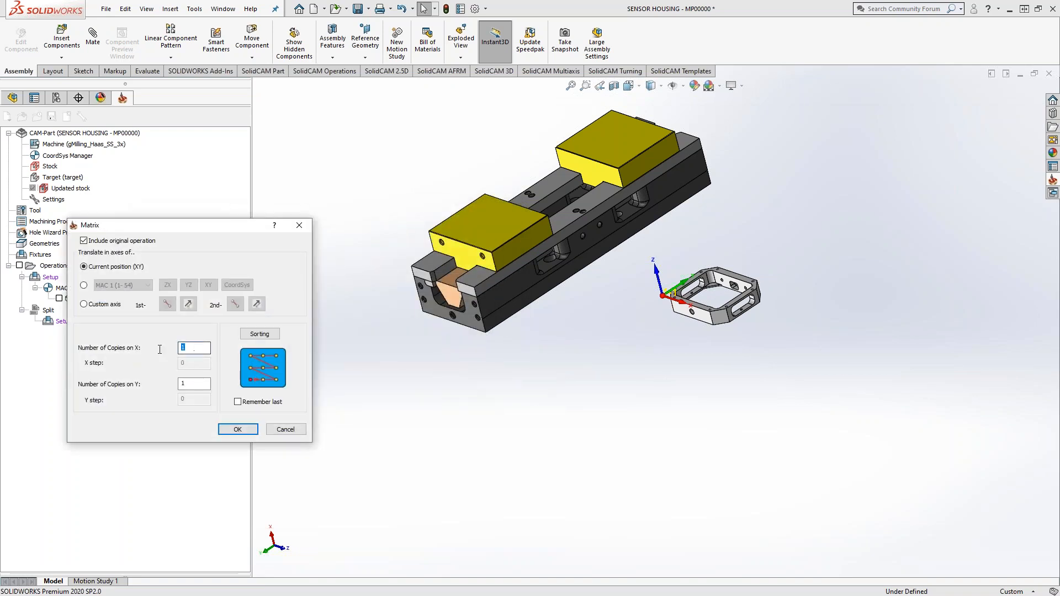
pyautogui.write('5')
pyautogui.press('Tab')
pyautogui.write('5')
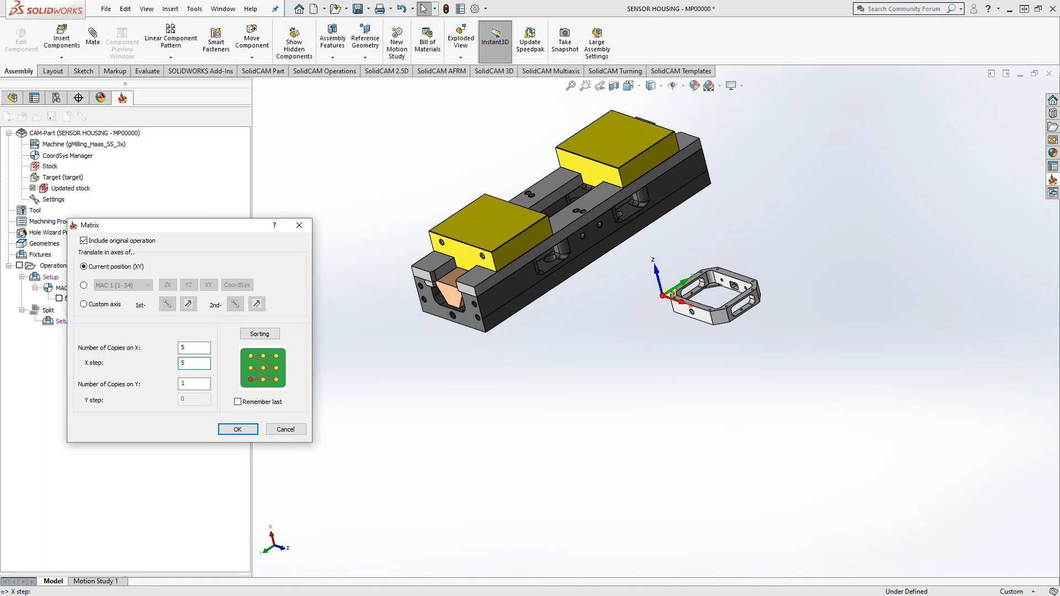
# Step: Set the operation's translation matrix to 2 copies on Y at a step of 10 and accept the matrix
pyautogui.doubleClick(185, 384)
pyautogui.write('2')
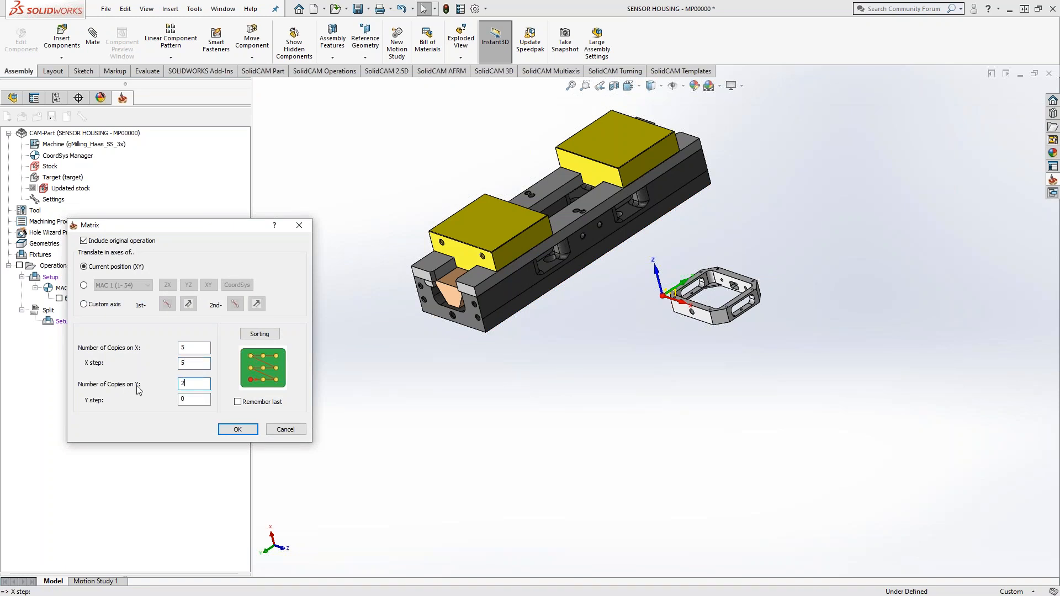
pyautogui.press('Tab')
pyautogui.write('10')
pyautogui.click(244, 425)
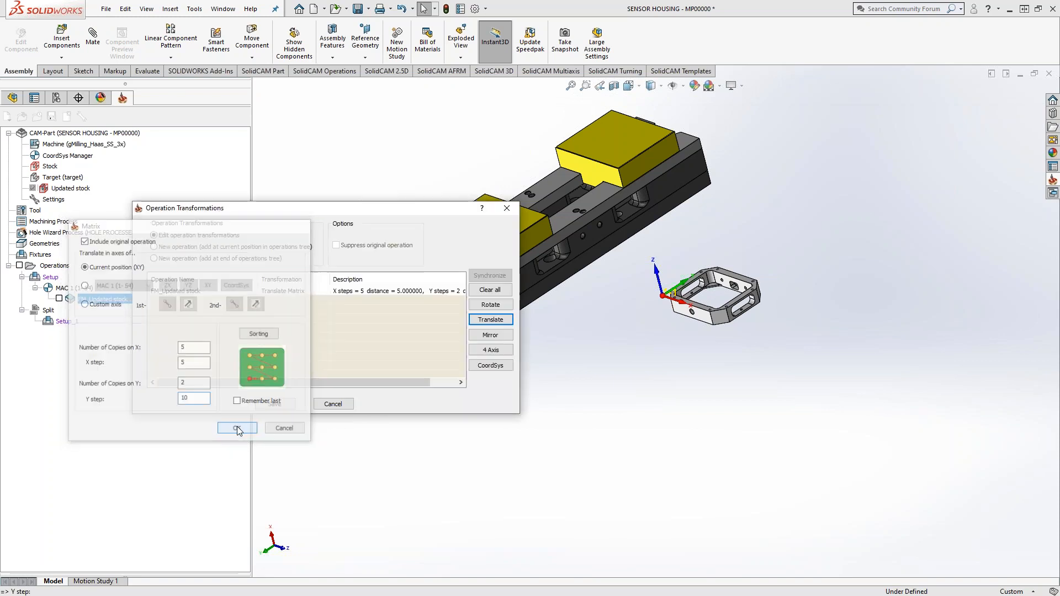
# Step: Save the transformation and give the face milling a new box geometry, facemill1, based on the housing model
pyautogui.click(274, 404)
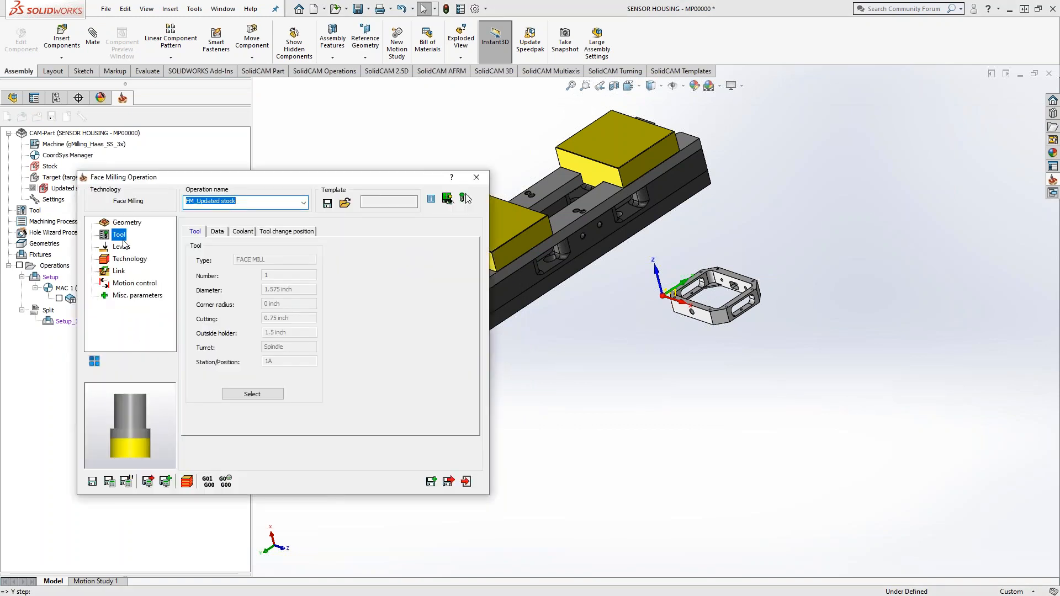
pyautogui.click(124, 223)
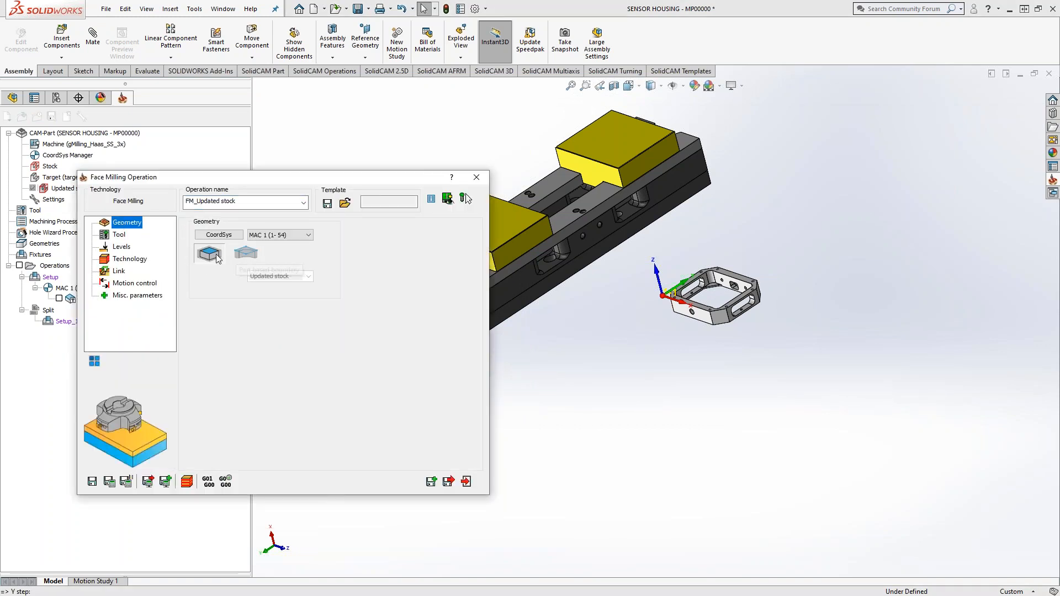
pyautogui.click(250, 256)
pyautogui.click(225, 275)
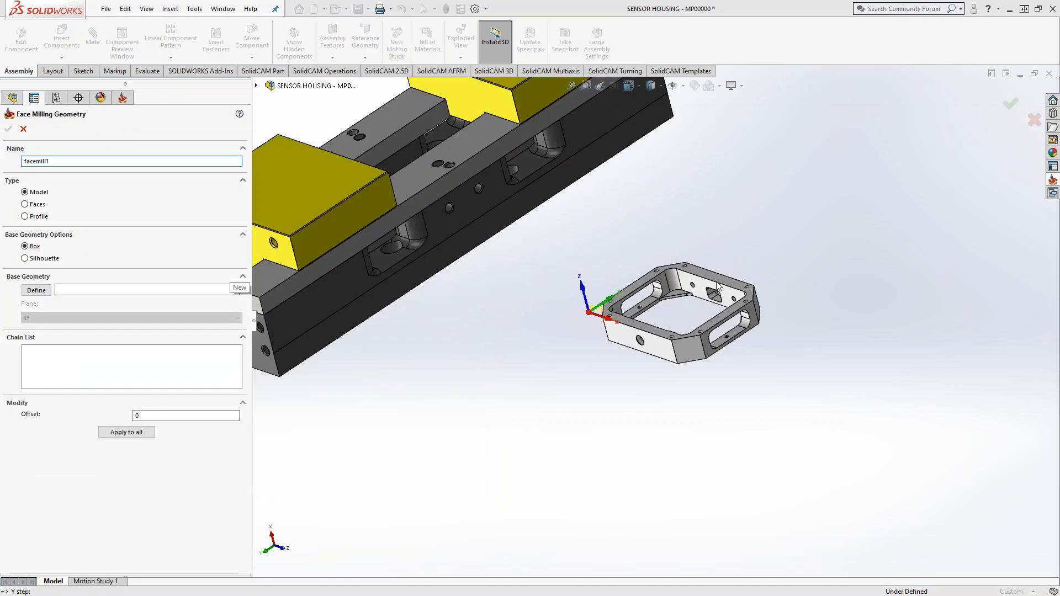
pyautogui.click(701, 292)
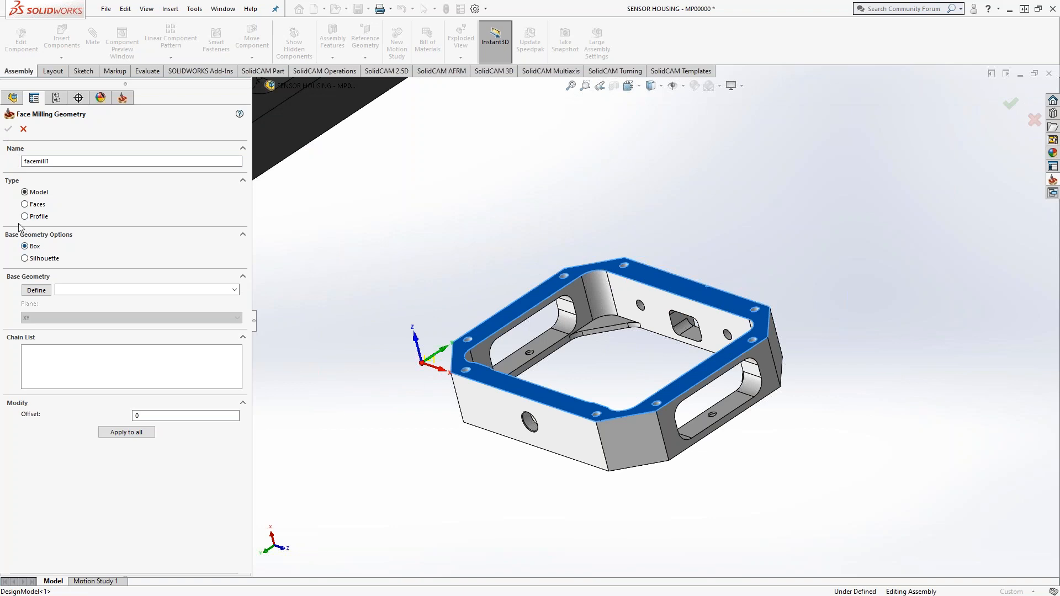
pyautogui.click(37, 290)
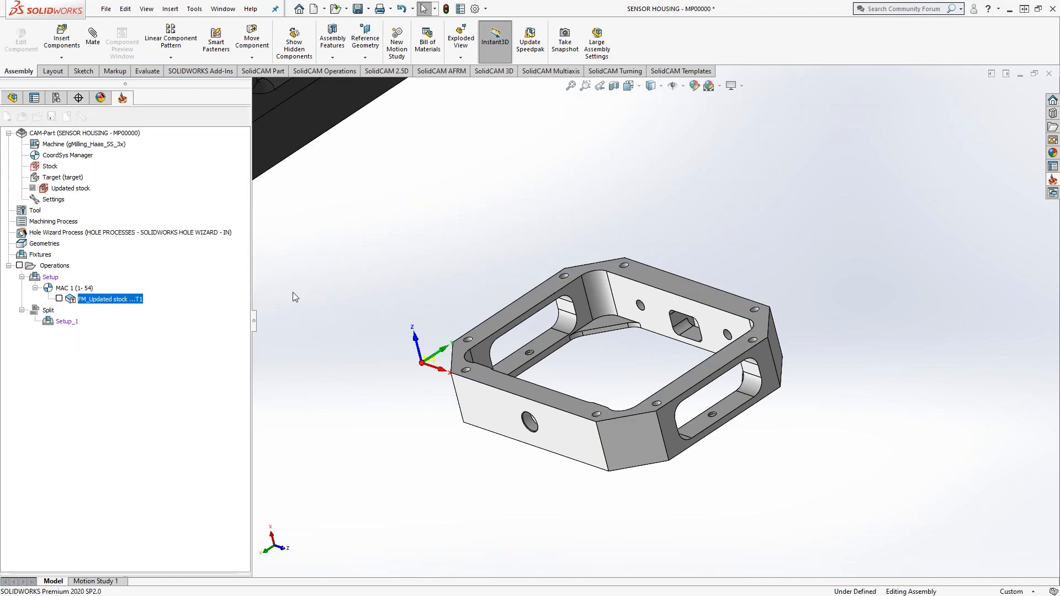
pyautogui.click(638, 270)
pyautogui.click(8, 129)
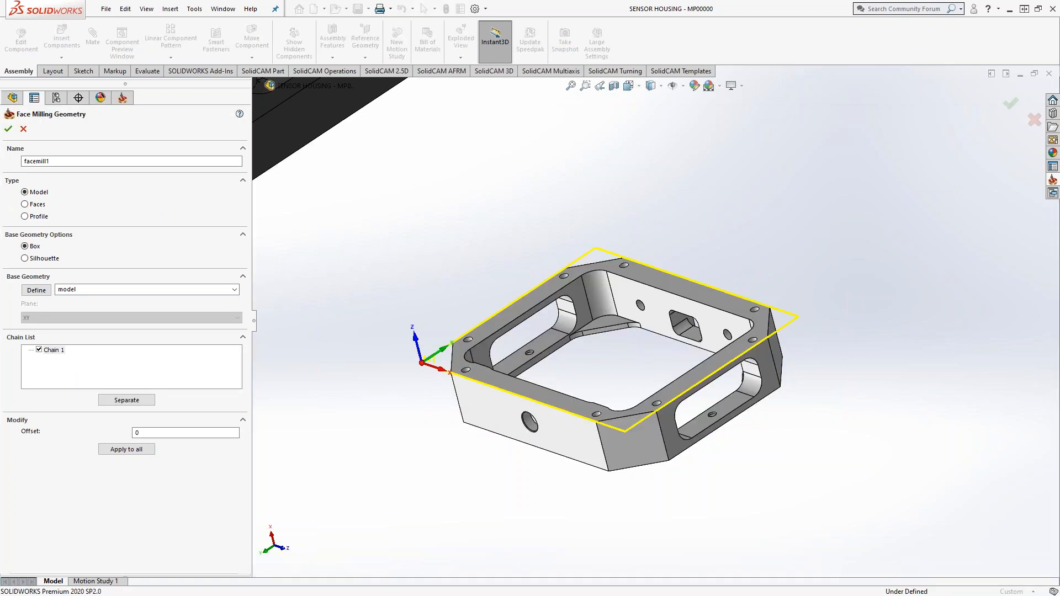
pyautogui.click(8, 128)
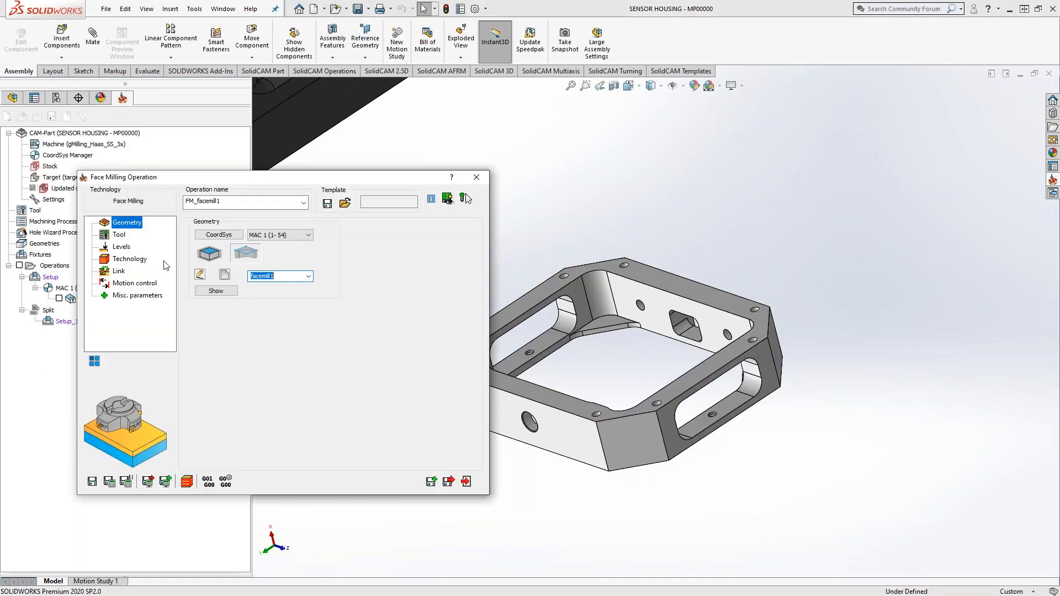
# Step: Set the face milling's upper level by top of target, save and calculate the operation, and exit it
pyautogui.click(124, 247)
pyautogui.click(251, 296)
pyautogui.click(251, 297)
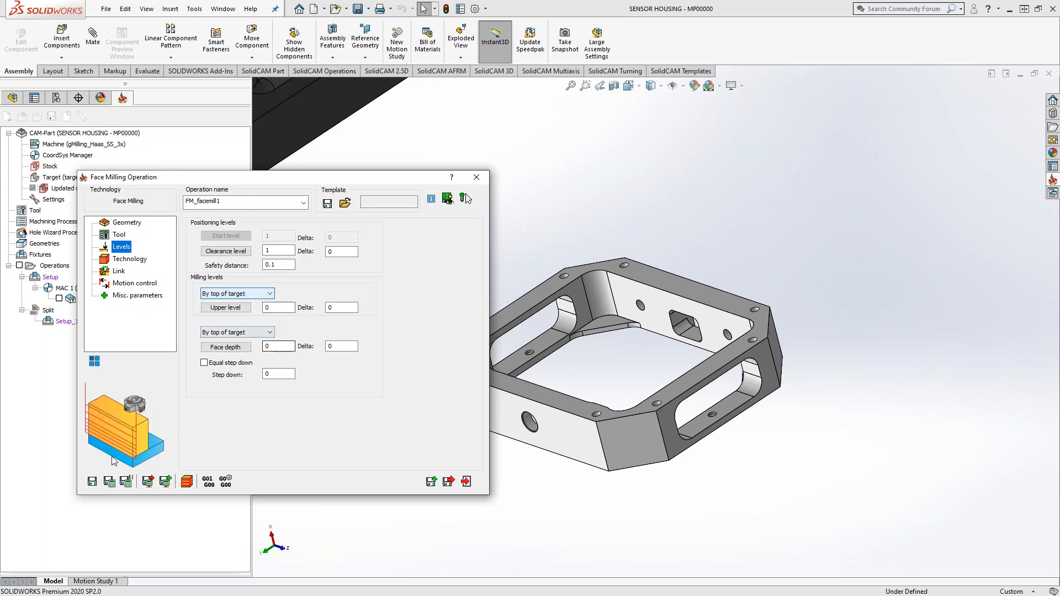
pyautogui.click(110, 481)
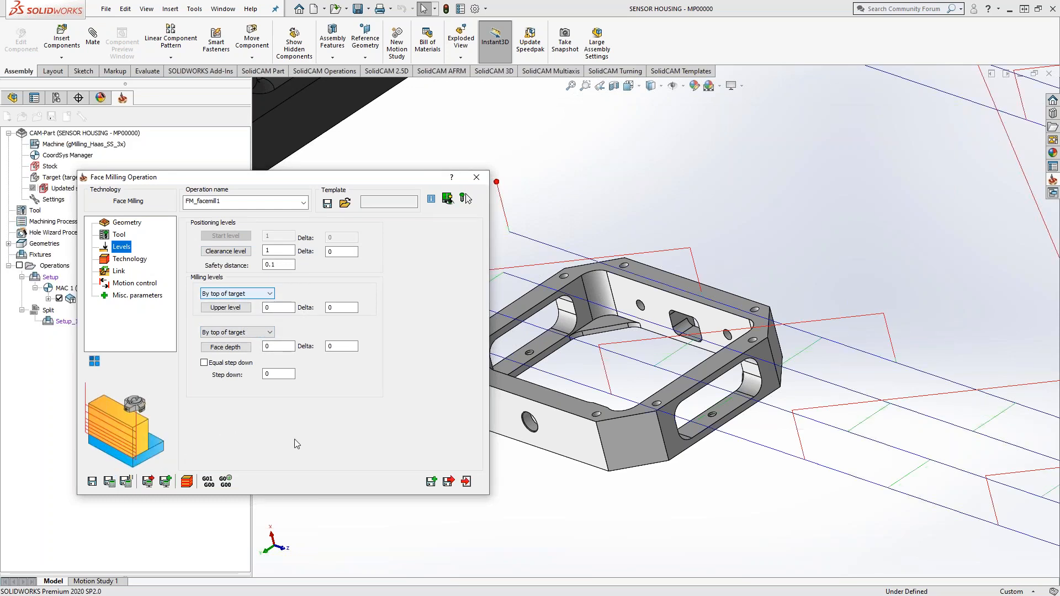
pyautogui.click(466, 481)
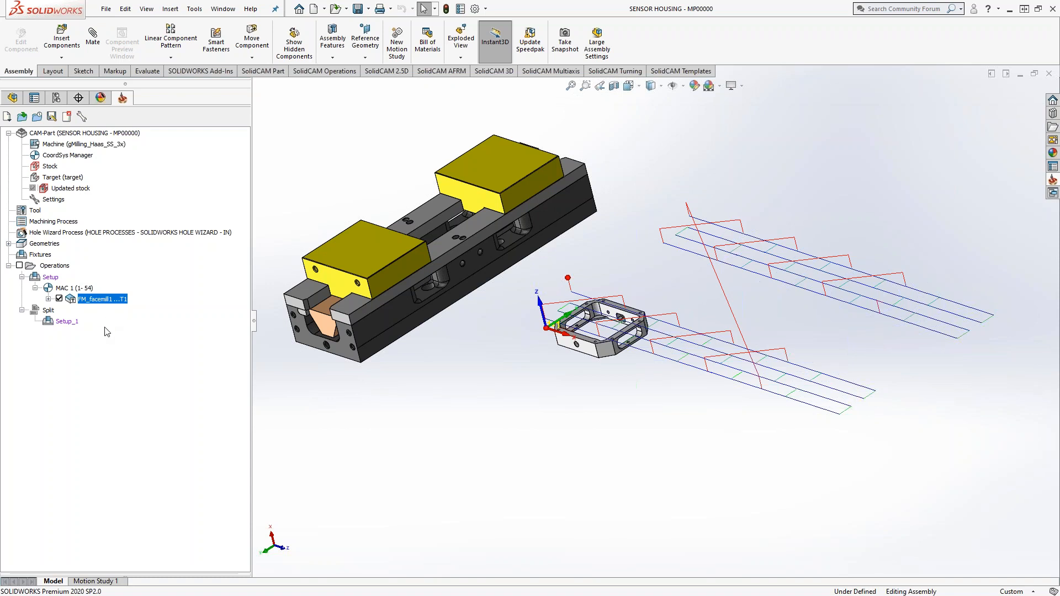
# Step: Open the recent CAM-Part SENSOR HOUSING - DEMO - MP
pyautogui.click(194, 9)
pyautogui.moveTo(254, 61)
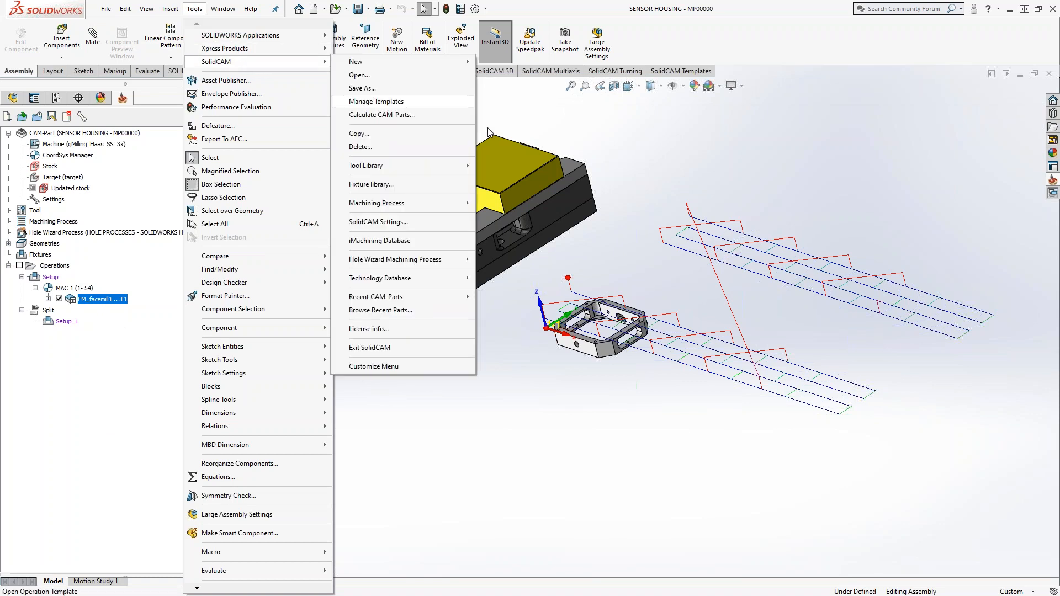
pyautogui.moveTo(463, 298)
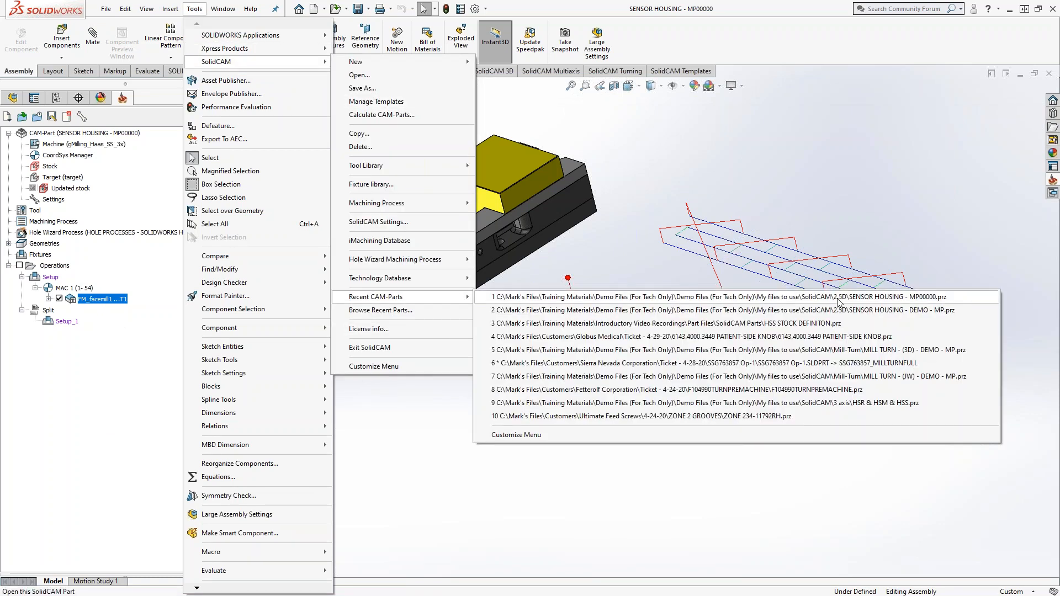
pyautogui.click(857, 311)
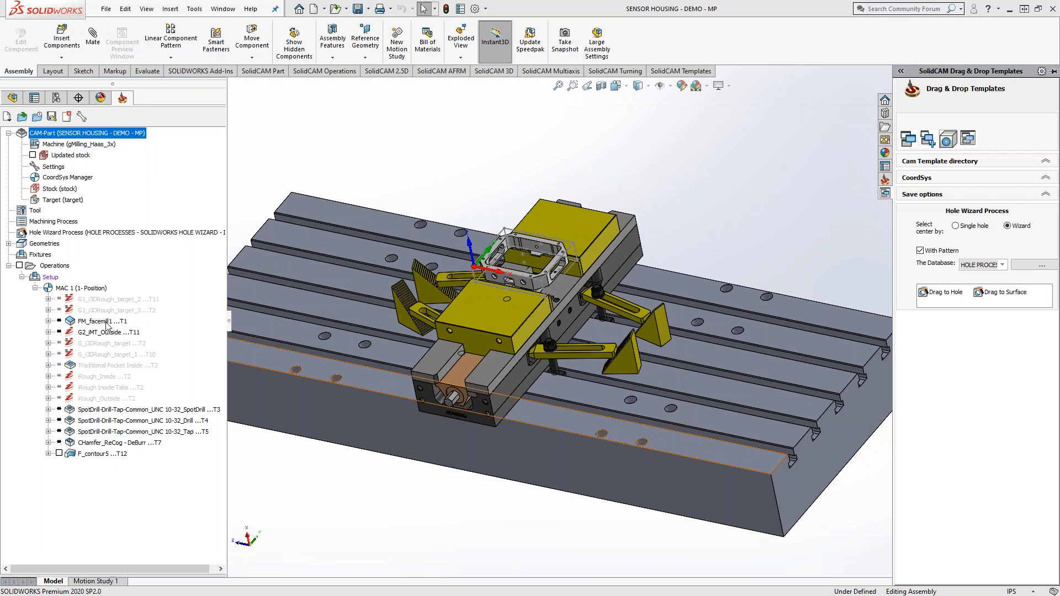
# Step: Try to synchronize and calculate the operations from FM_facemill1 through CHamfer_ReCog - DeBurr
pyautogui.click(106, 323)
pyautogui.keyDown('shift'); pyautogui.click(88, 443); pyautogui.keyUp('shift')
pyautogui.rightClick(88, 446)
pyautogui.moveTo(166, 303)
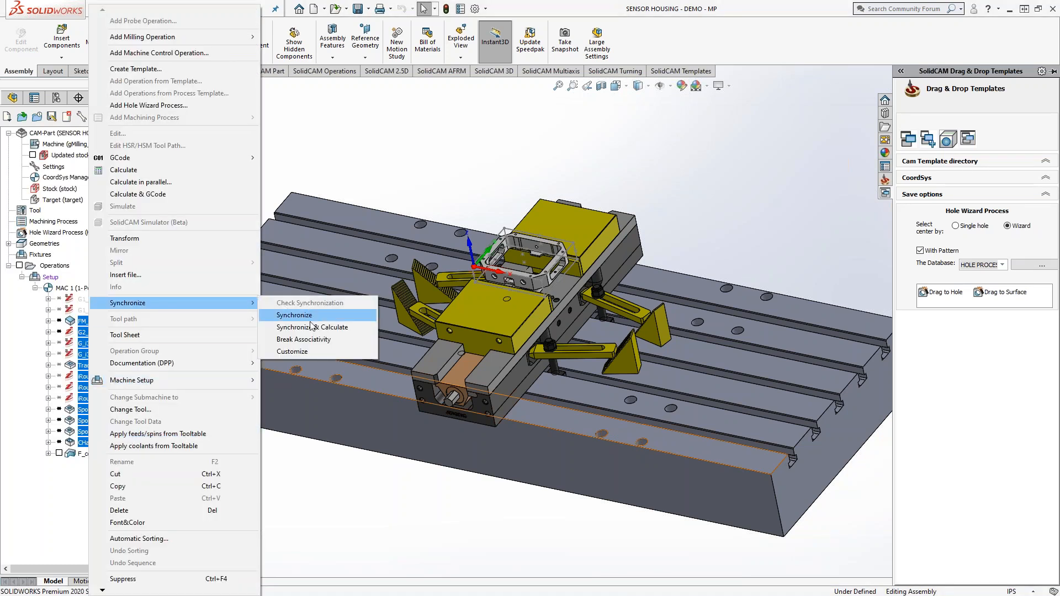
pyautogui.click(312, 327)
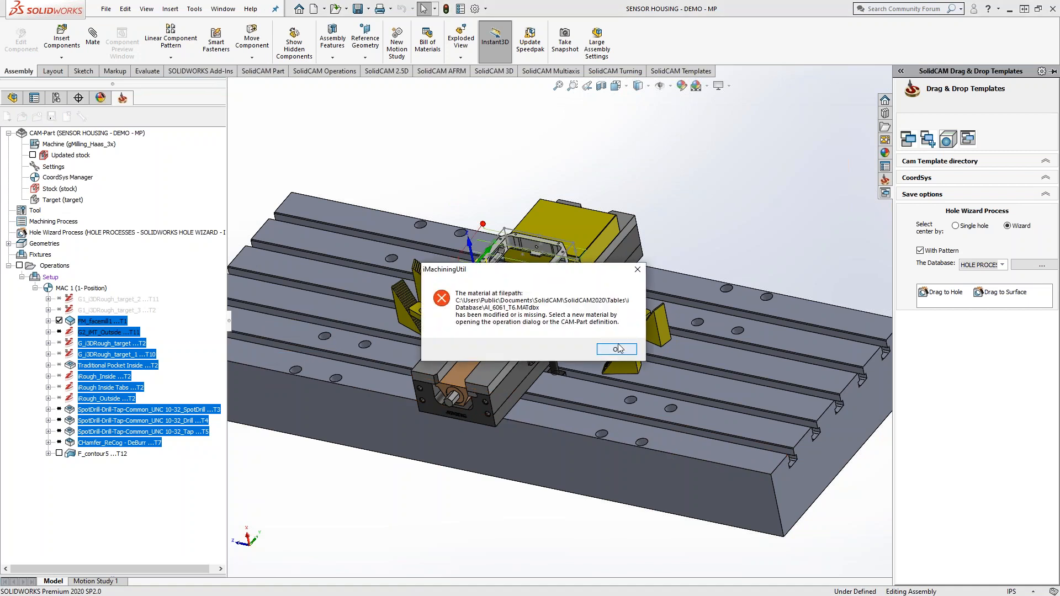
pyautogui.click(618, 349)
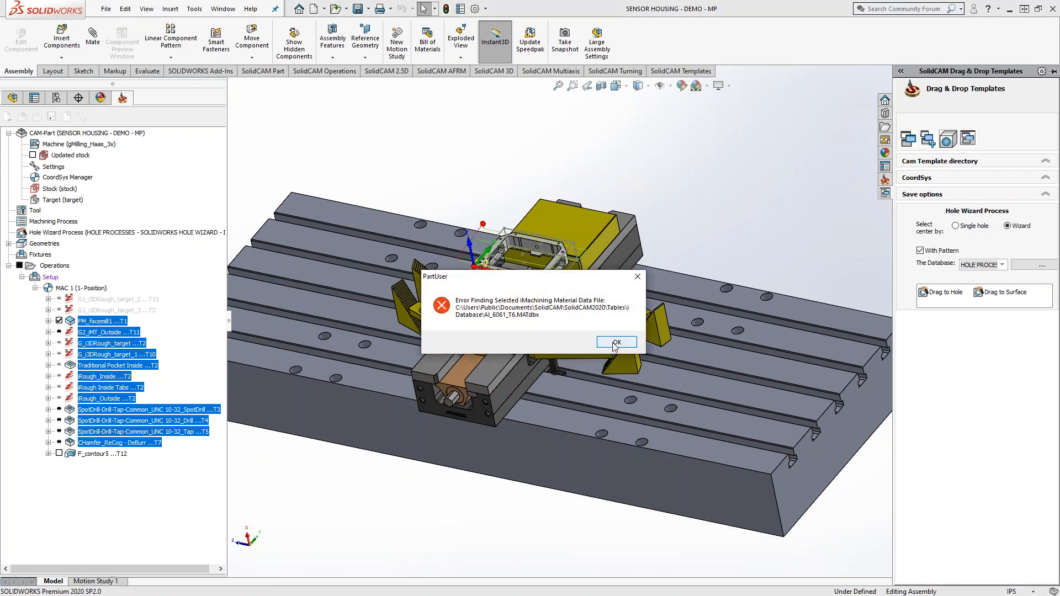
pyautogui.click(615, 343)
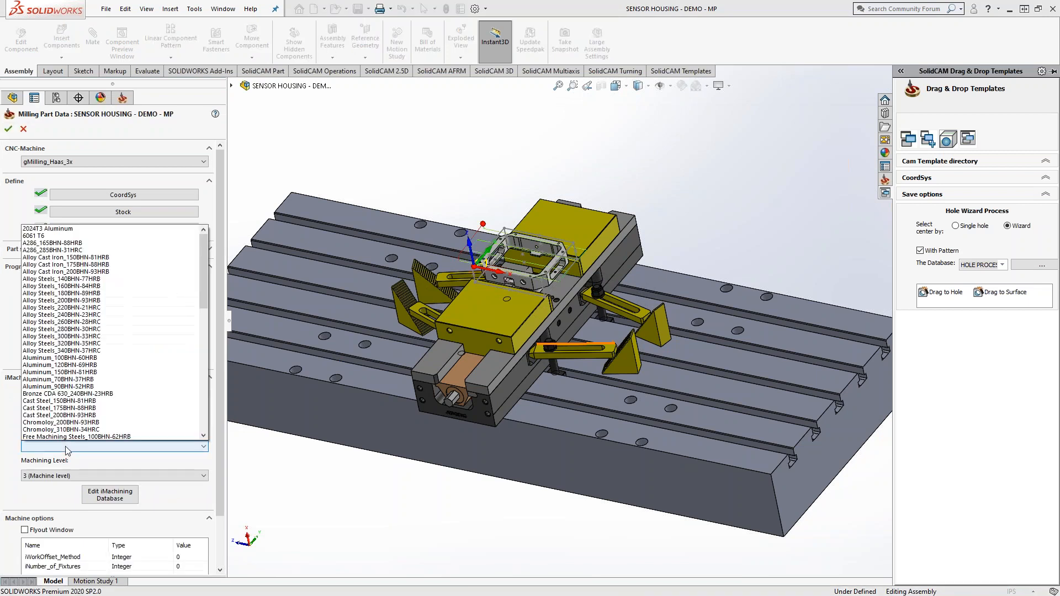
# Step: Set the part's iMachining material to Aluminum_150BHN-81HRB and accept the milling part data
pyautogui.click(70, 445)
pyautogui.click(70, 376)
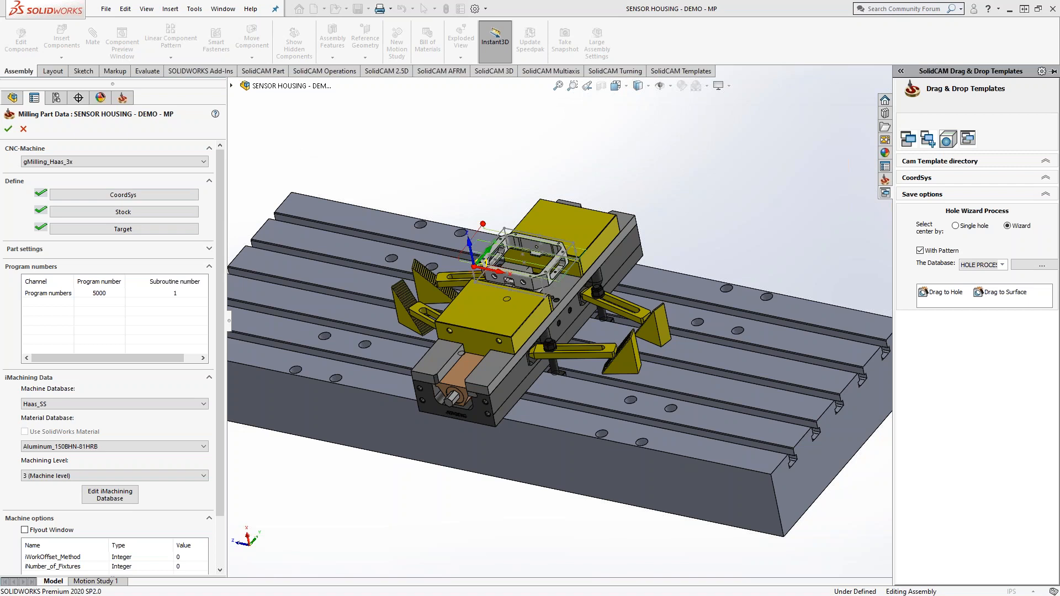
pyautogui.click(8, 129)
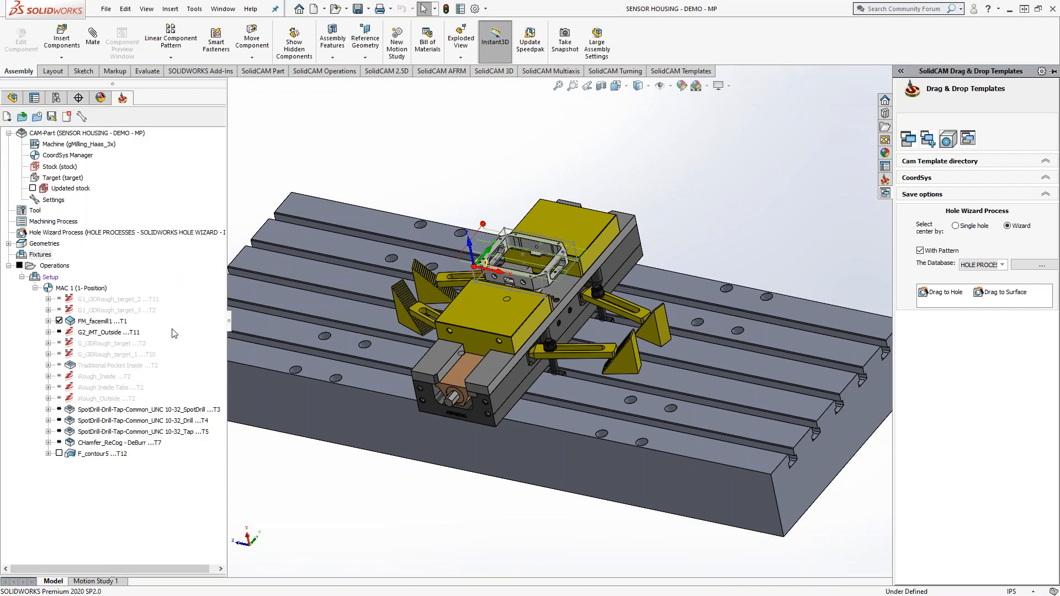
# Step: Synchronize and calculate the operations from G2_iMT_Outside through CHamfer_ReCog - DeBurr
pyautogui.click(90, 445)
pyautogui.click(84, 333)
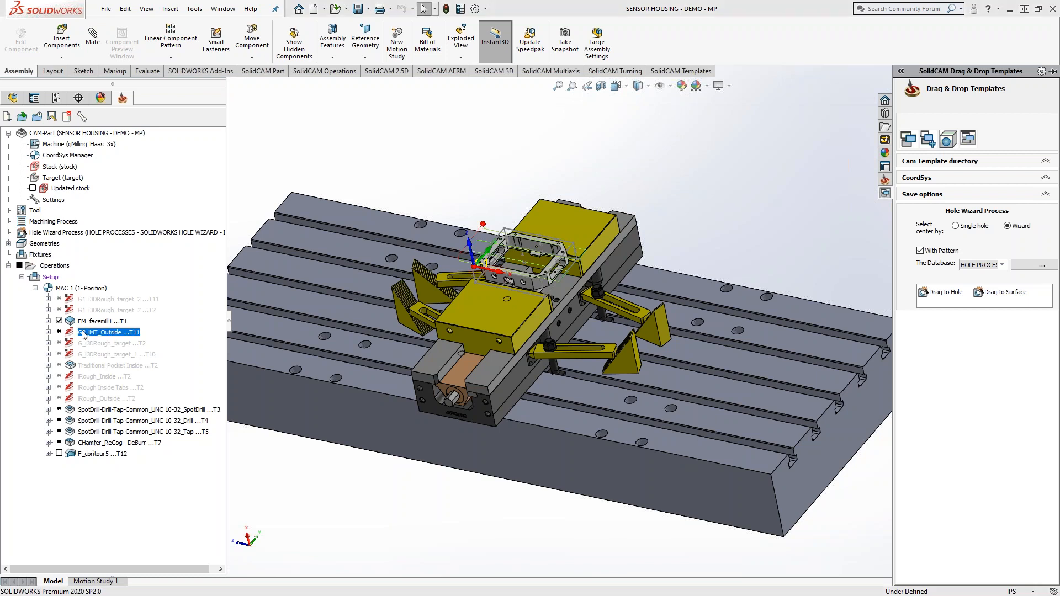
pyautogui.keyDown('shift'); pyautogui.click(93, 444); pyautogui.keyUp('shift')
pyautogui.rightClick(93, 445)
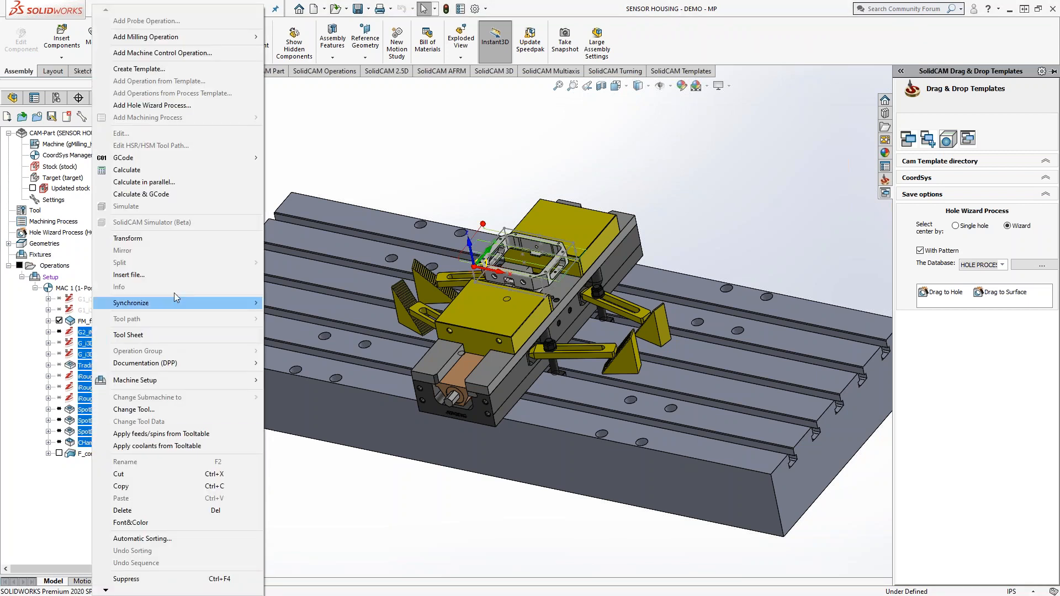
pyautogui.moveTo(171, 303)
pyautogui.click(316, 330)
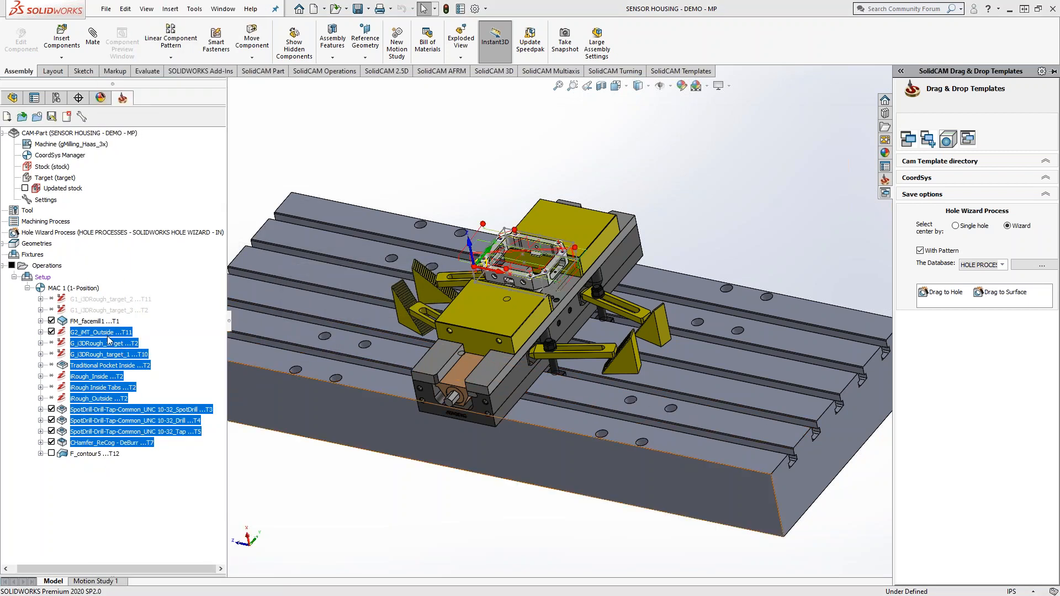
# Step: Transform the operations from FM_facemill1 through F_contour5 with a translation matrix of 3 copies on X at a step of 10
pyautogui.keyDown('shift'); pyautogui.click(90, 454); pyautogui.keyUp('shift')
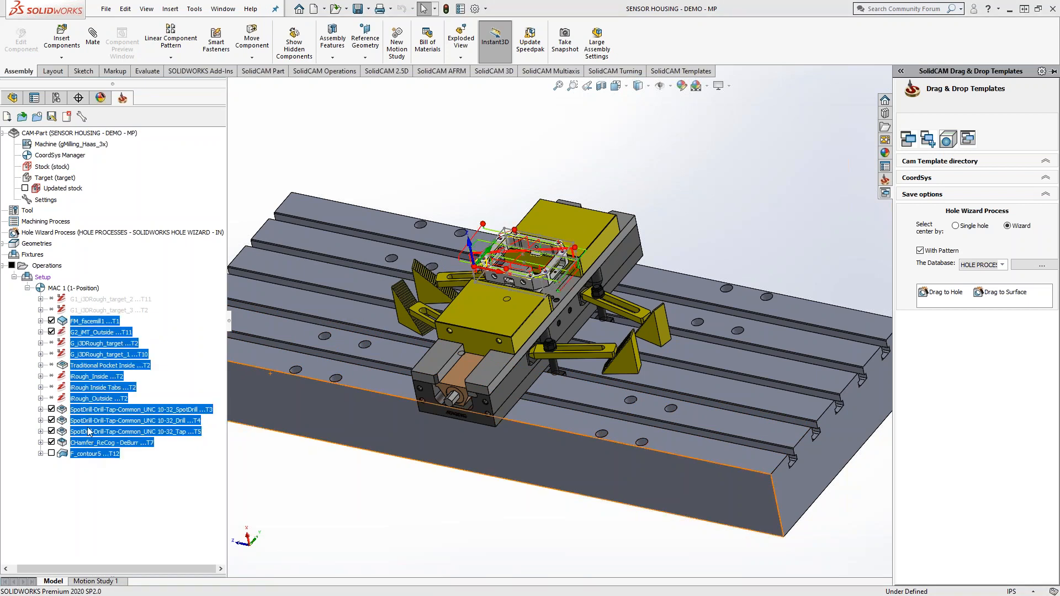
pyautogui.rightClick(90, 442)
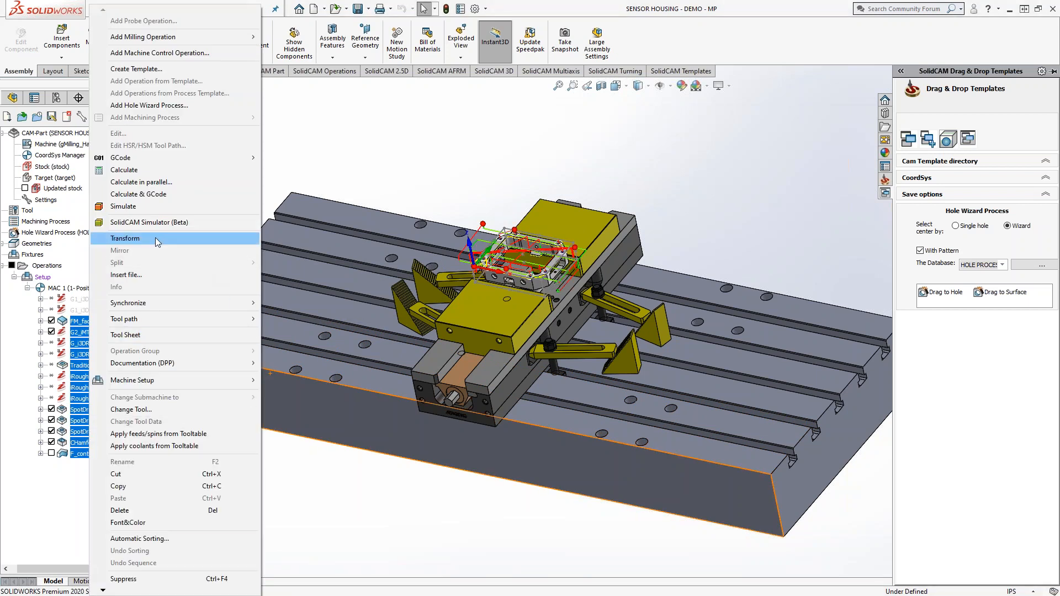
pyautogui.click(155, 238)
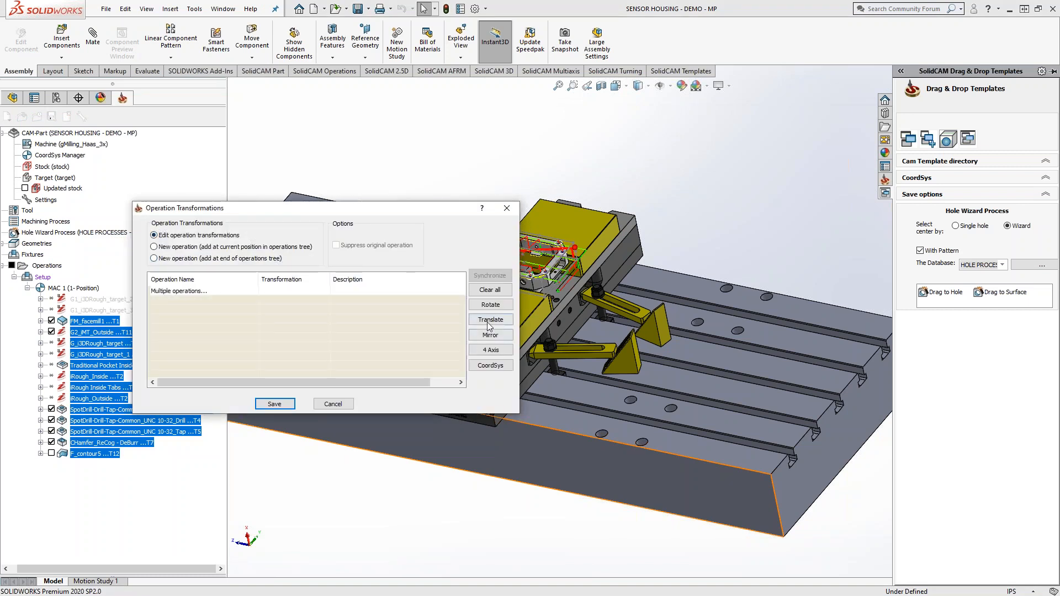
pyautogui.click(489, 320)
pyautogui.click(524, 326)
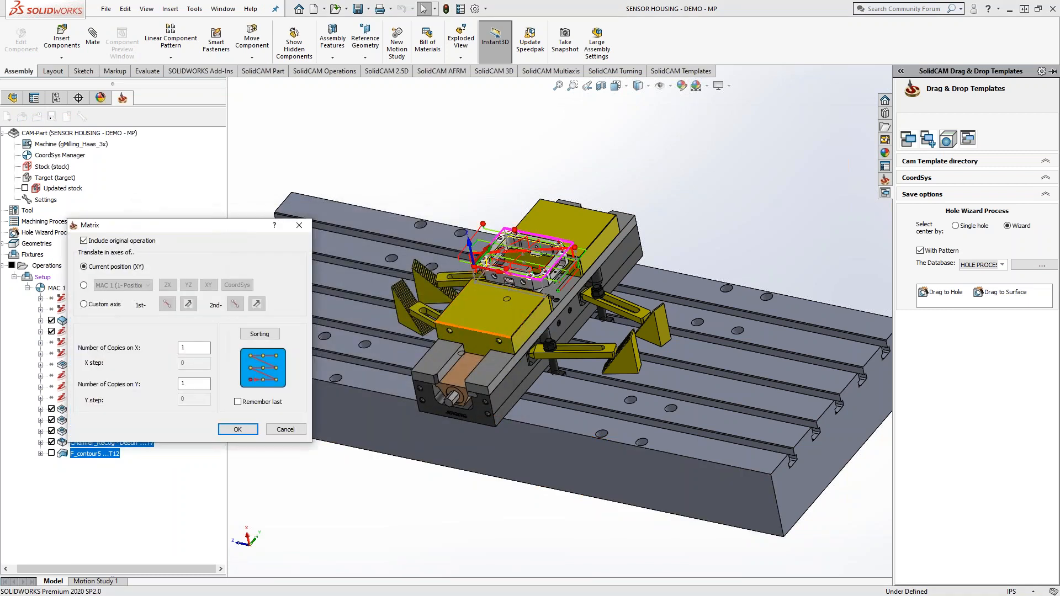
pyautogui.doubleClick(185, 348)
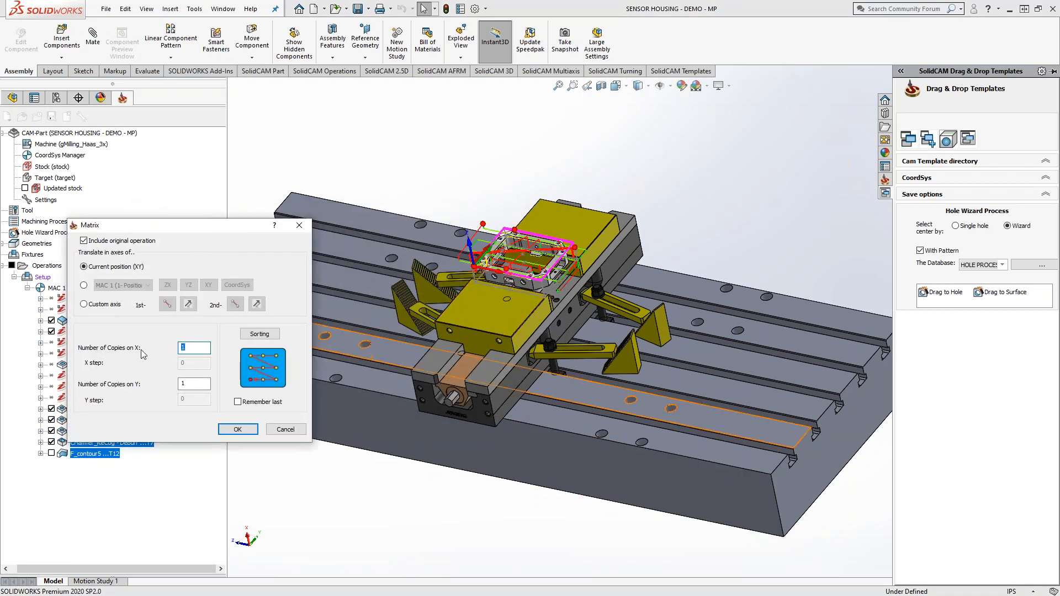
pyautogui.write('3')
pyautogui.doubleClick(190, 363)
pyautogui.write('10')
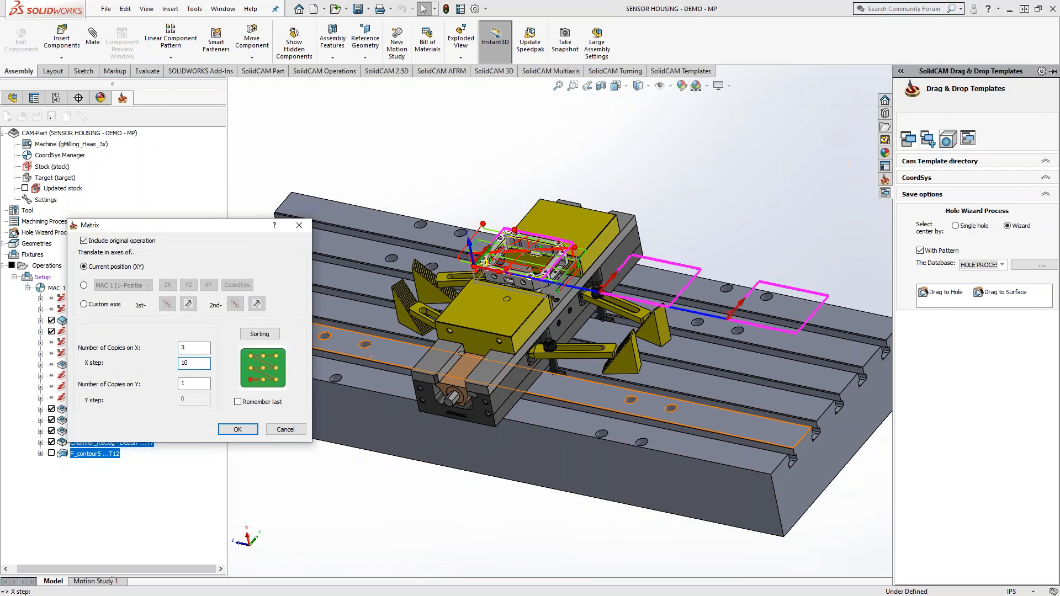
pyautogui.click(237, 429)
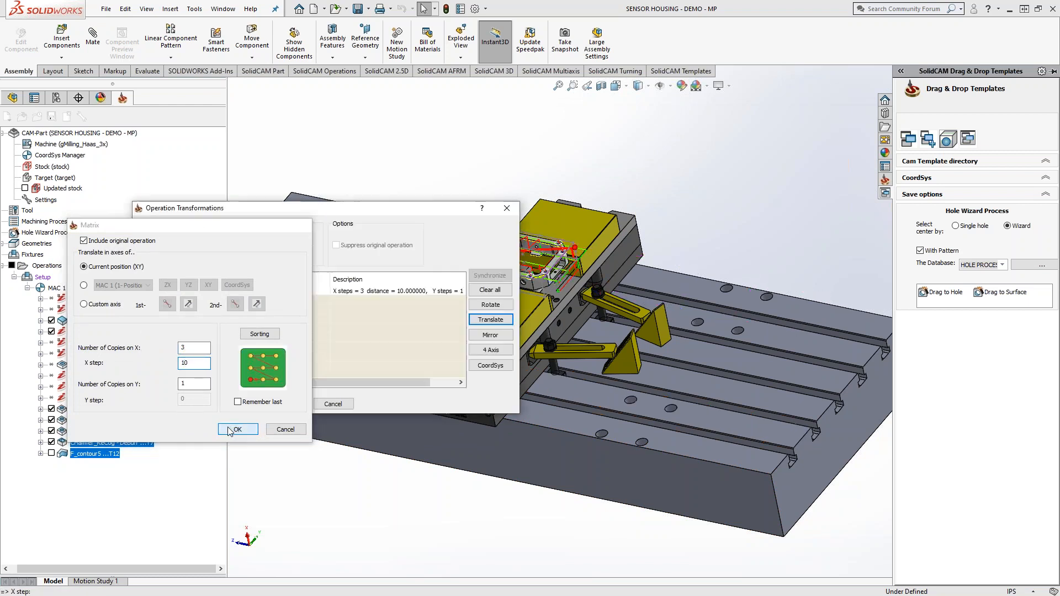
pyautogui.click(276, 405)
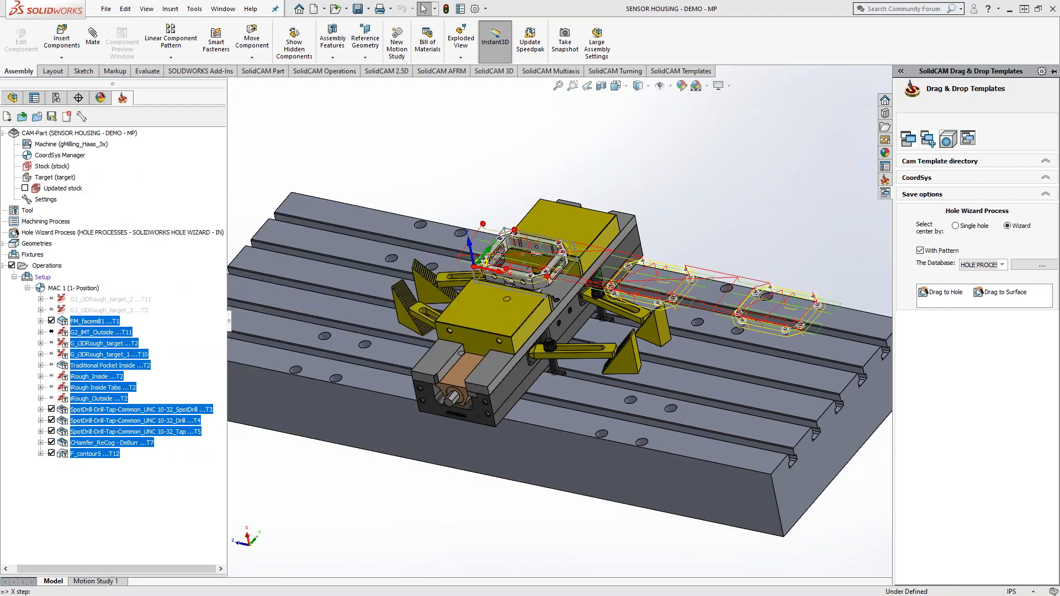
pyautogui.moveTo(604, 427); pyautogui.dragTo(570, 472, button='middle')
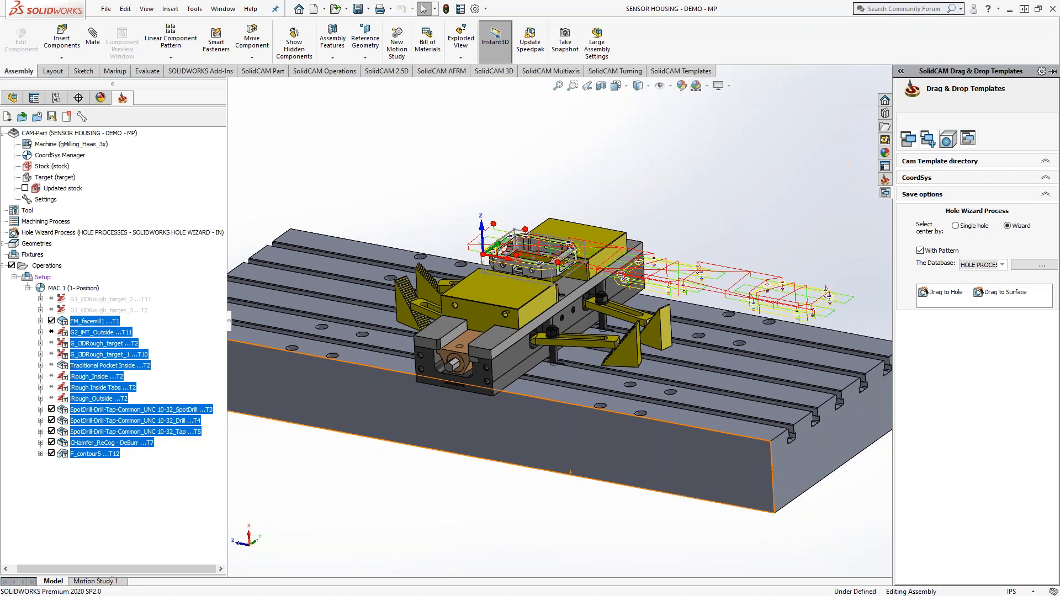
# Step: Delete the translation matrix from the selected operations' transformations and save
pyautogui.rightClick(86, 369)
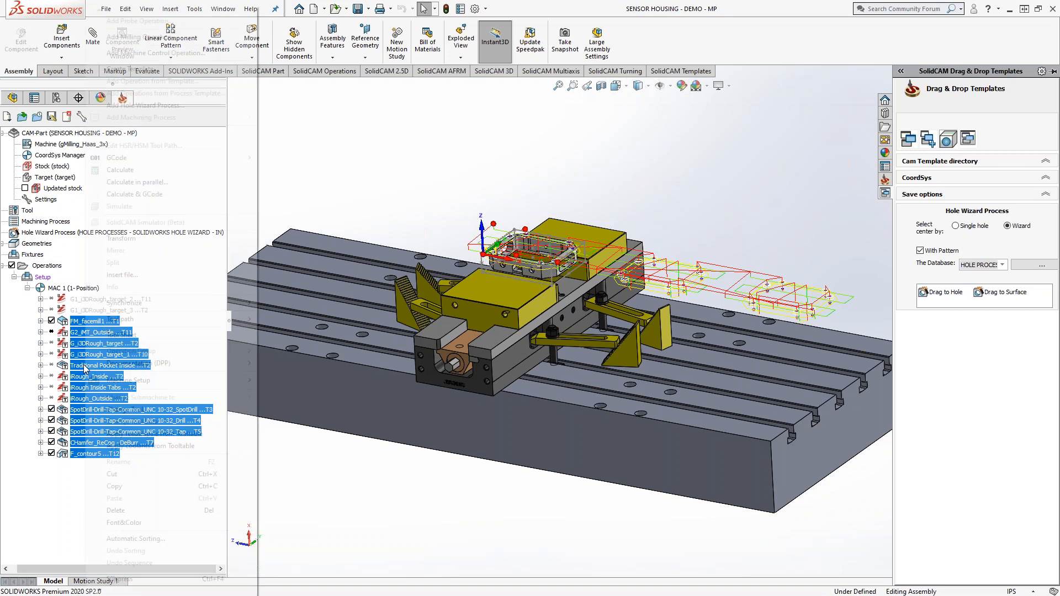
pyautogui.click(127, 238)
pyautogui.rightClick(301, 291)
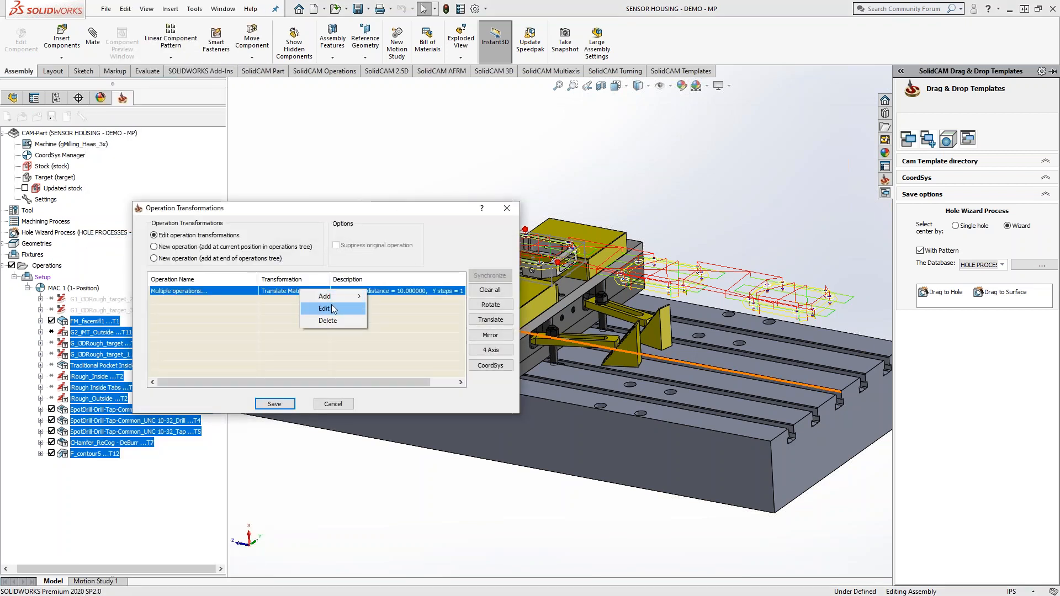
pyautogui.click(328, 321)
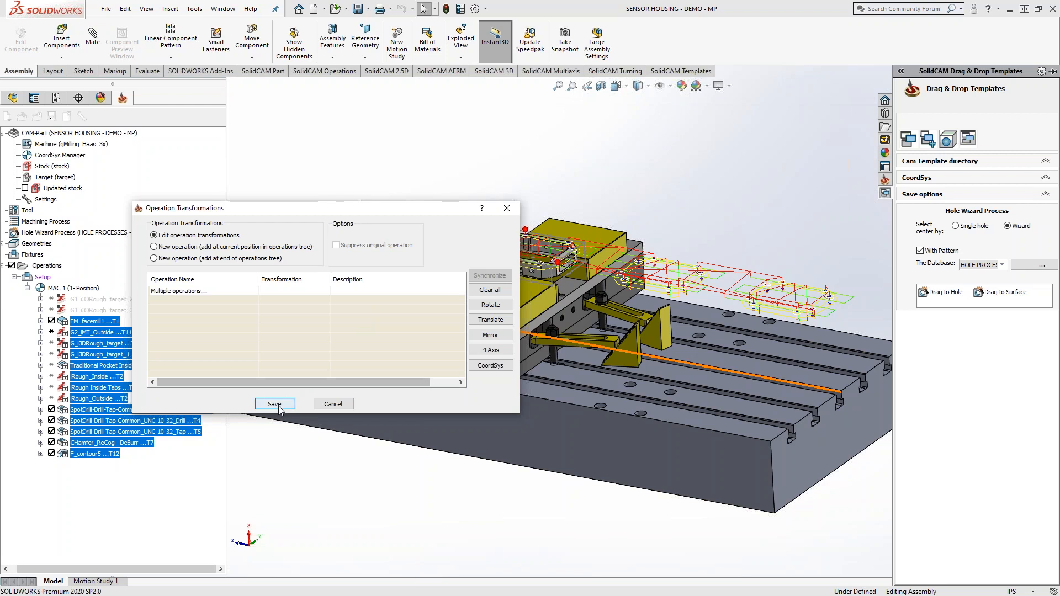
pyautogui.click(568, 340)
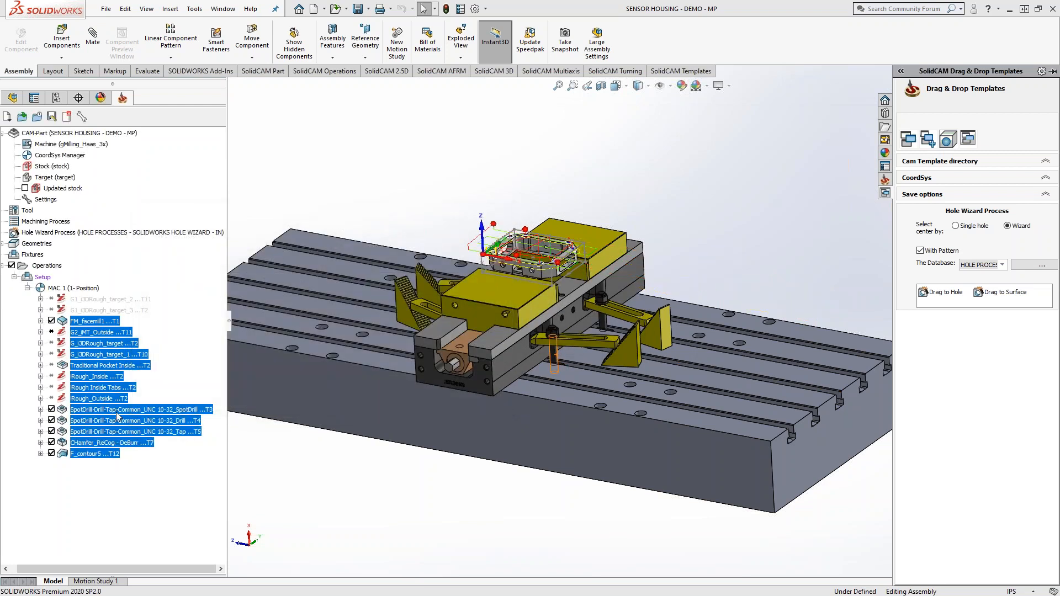
# Step: Open the operation transformations for FM_facemill1 together with the UNC 10-32 spot drill, drill and tap operations
pyautogui.click(95, 322)
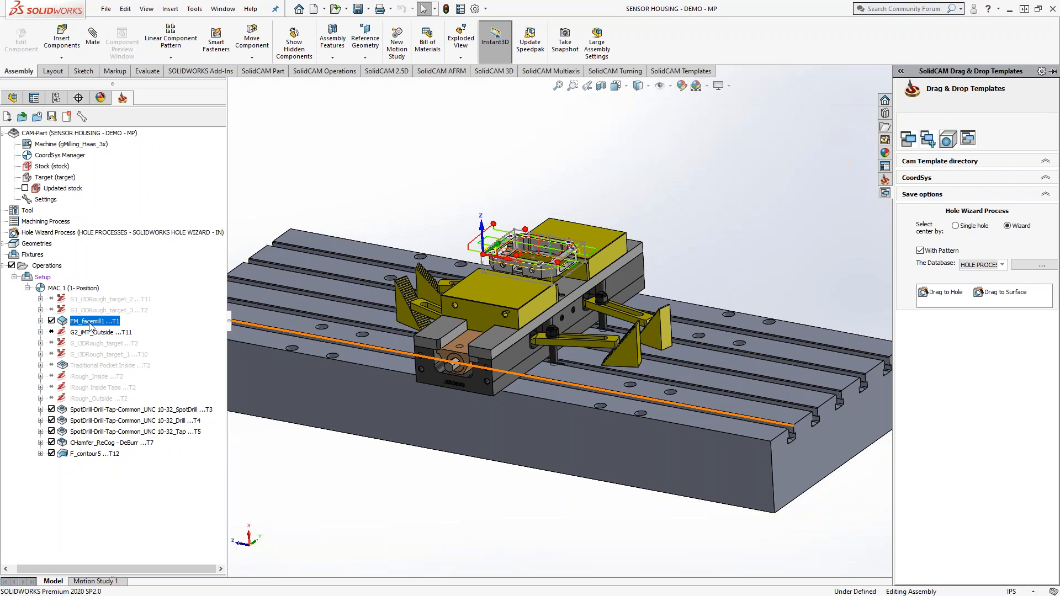
pyautogui.click(96, 412)
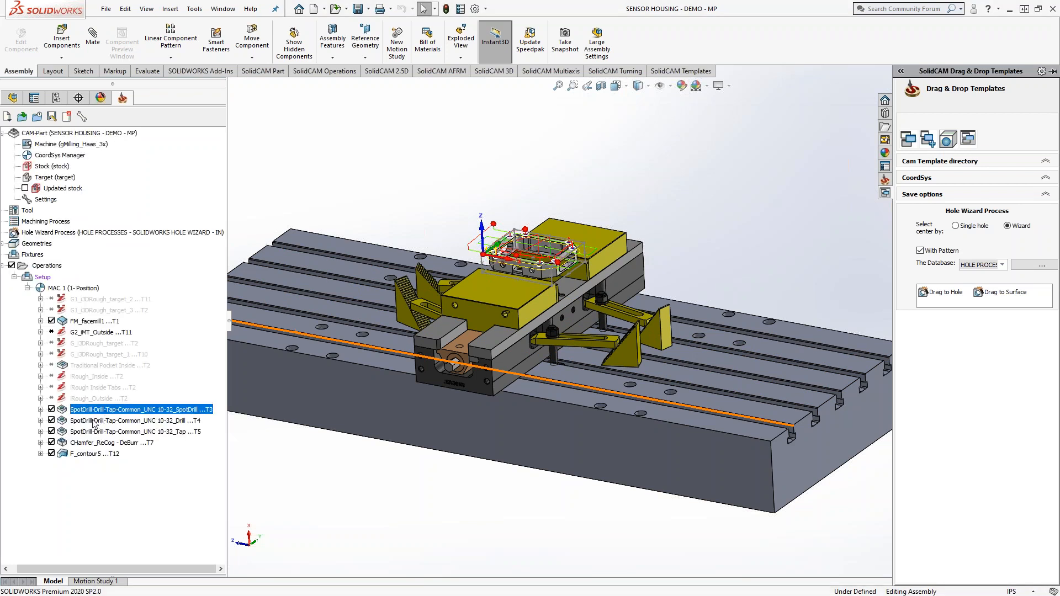
pyautogui.keyDown('shift'); pyautogui.click(96, 431); pyautogui.keyUp('shift')
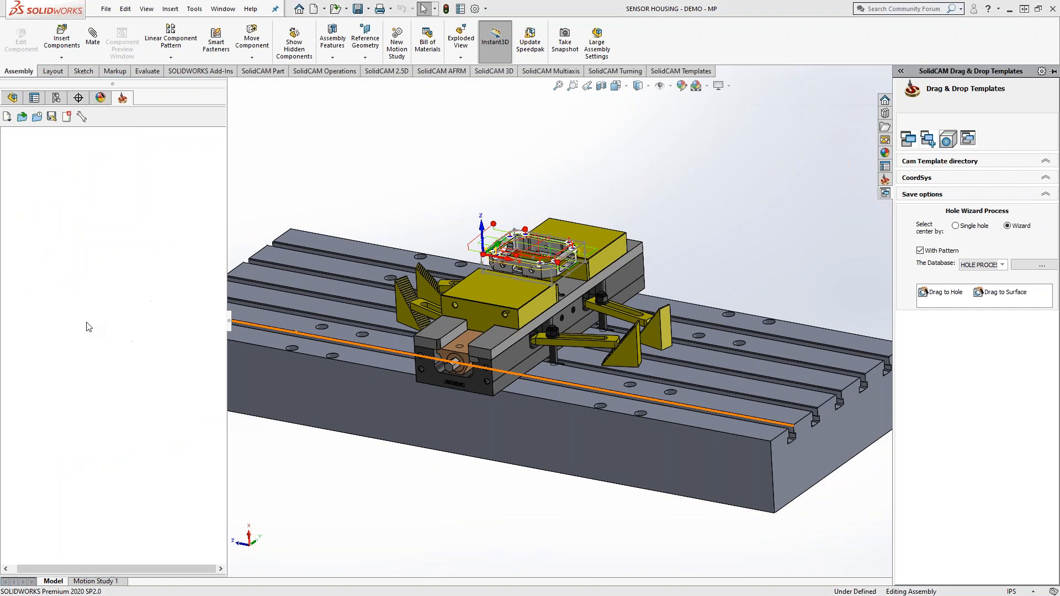
pyautogui.rightClick(88, 326)
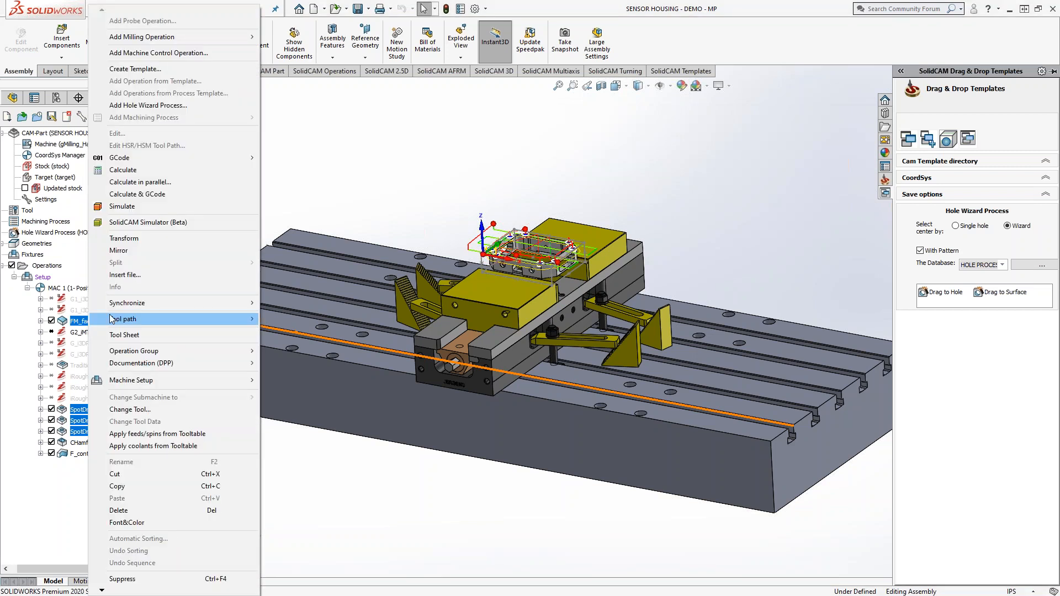
pyautogui.click(124, 238)
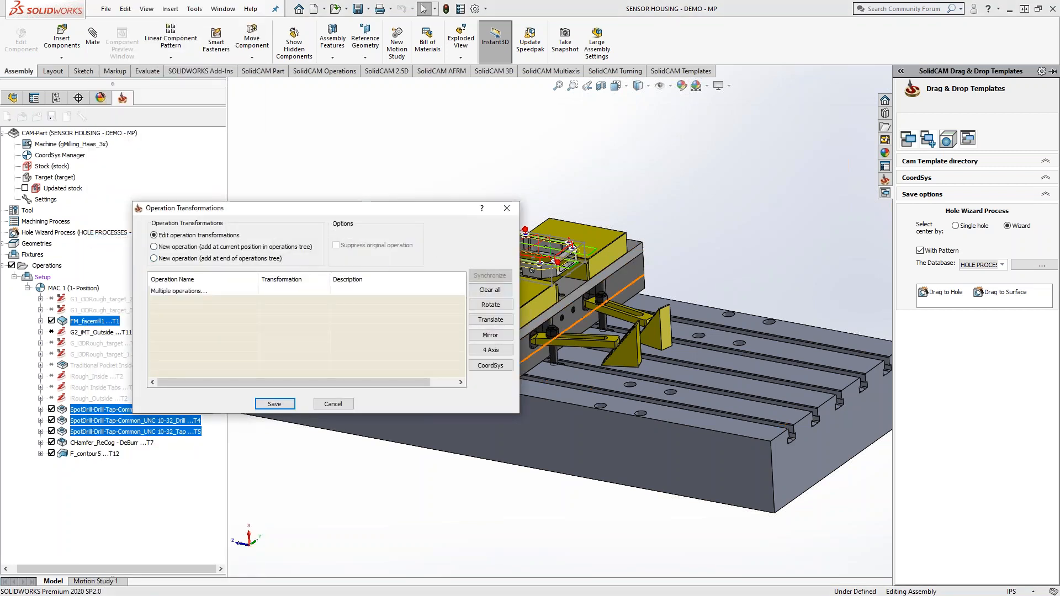
# Step: Try a translation matrix for the selected operations with the MAC 1 (1-Position) axes and custom axes as direction options
pyautogui.click(508, 319)
pyautogui.click(519, 327)
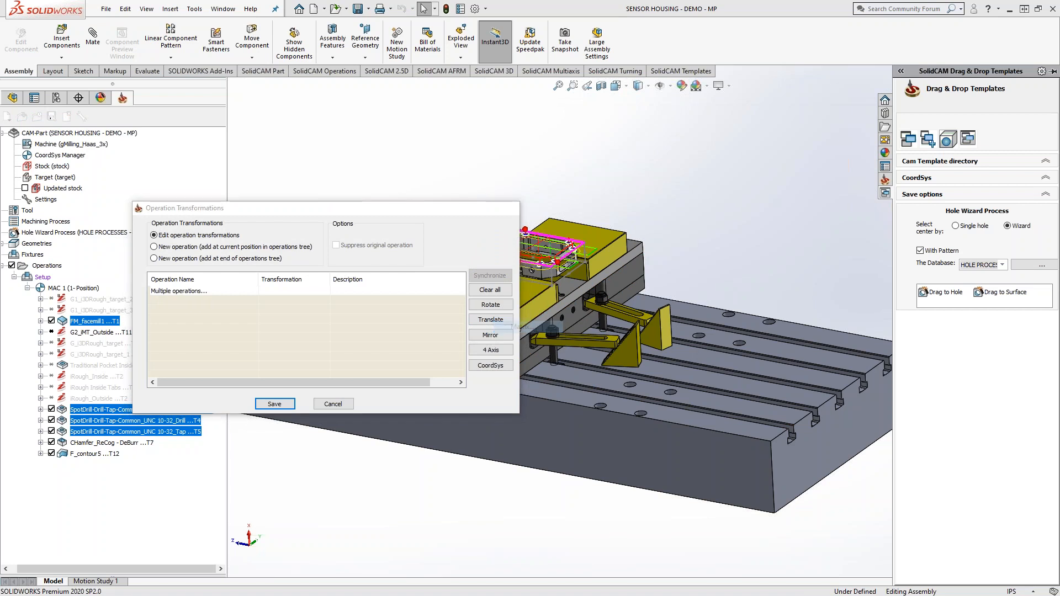
pyautogui.moveTo(189, 348); pyautogui.dragTo(166, 349)
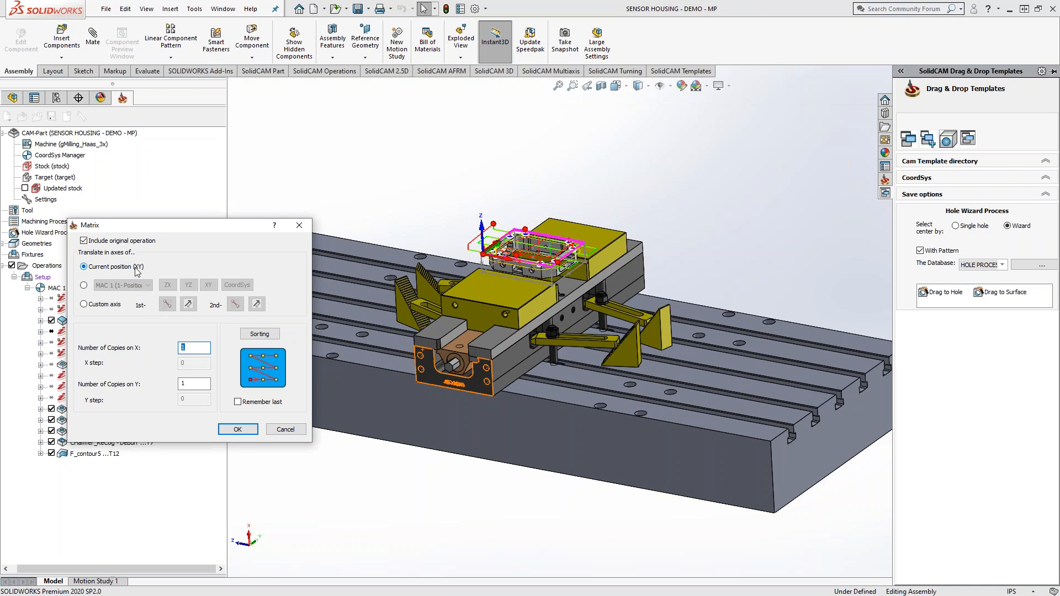
pyautogui.click(85, 286)
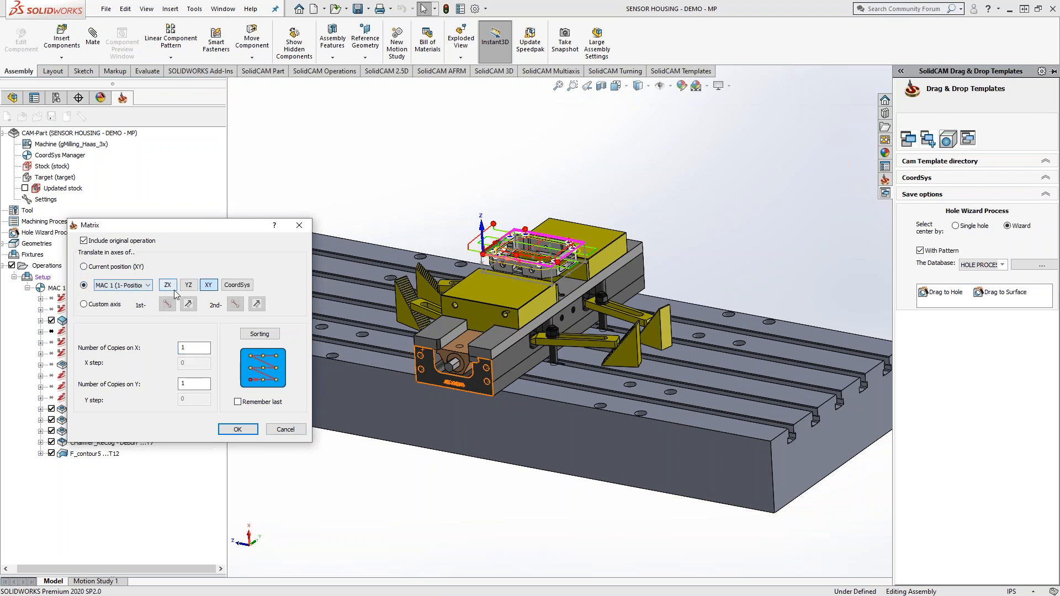
pyautogui.click(84, 304)
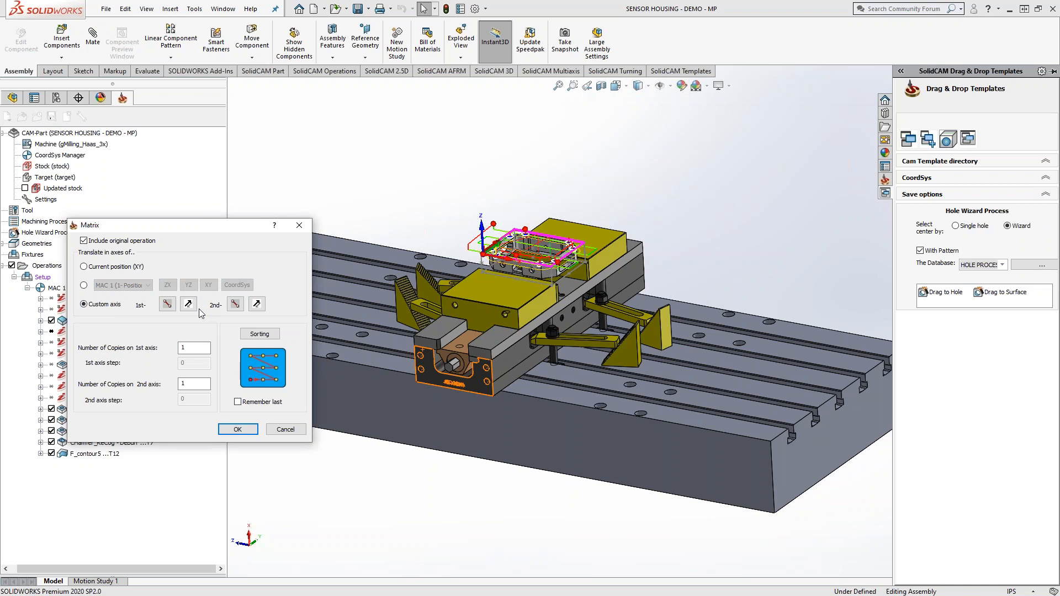
pyautogui.click(286, 430)
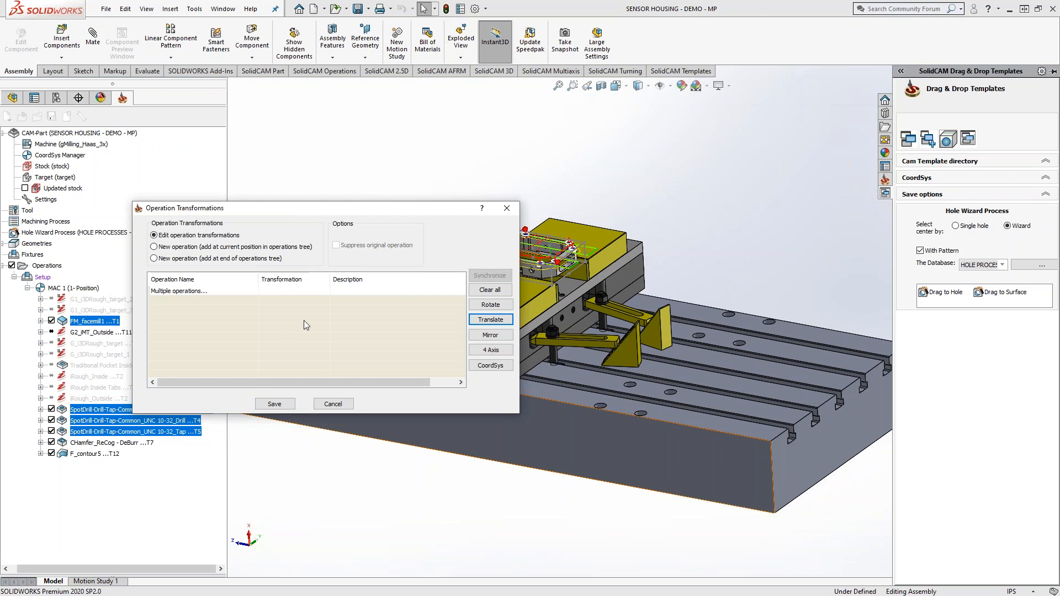
# Step: Try a translation list for the selected operations with offsets 5,2,0 and 13,0,0, checking the previewed positions on the machine table
pyautogui.click(495, 322)
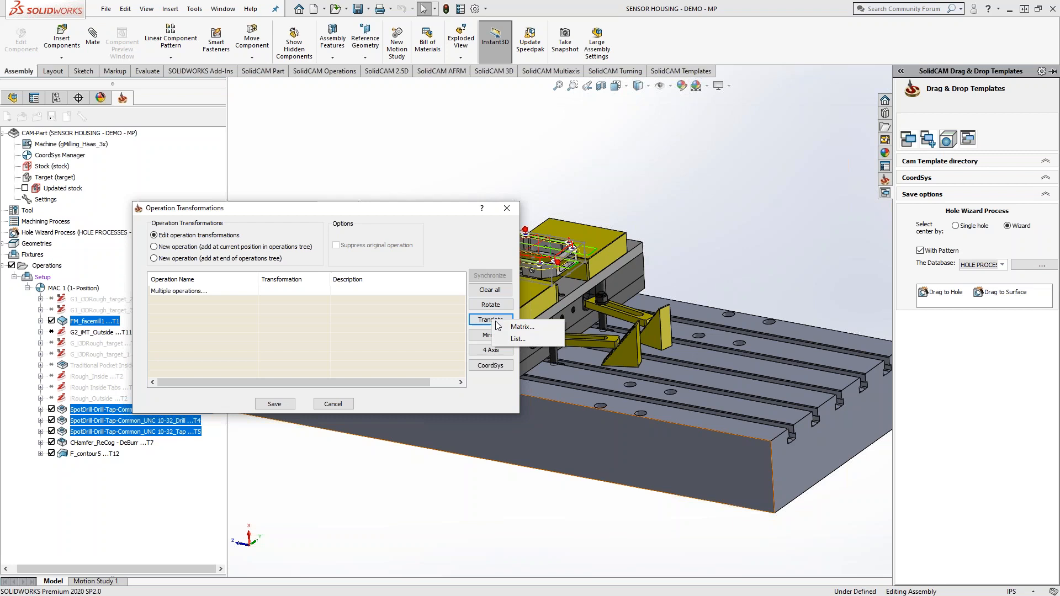
pyautogui.click(521, 338)
pyautogui.click(231, 272)
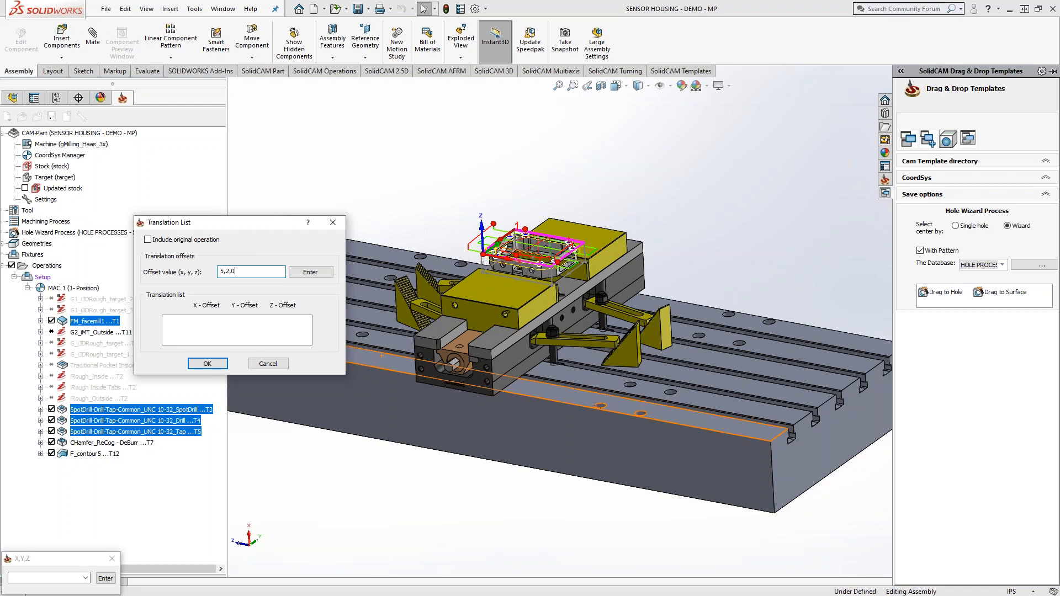
pyautogui.click(310, 271)
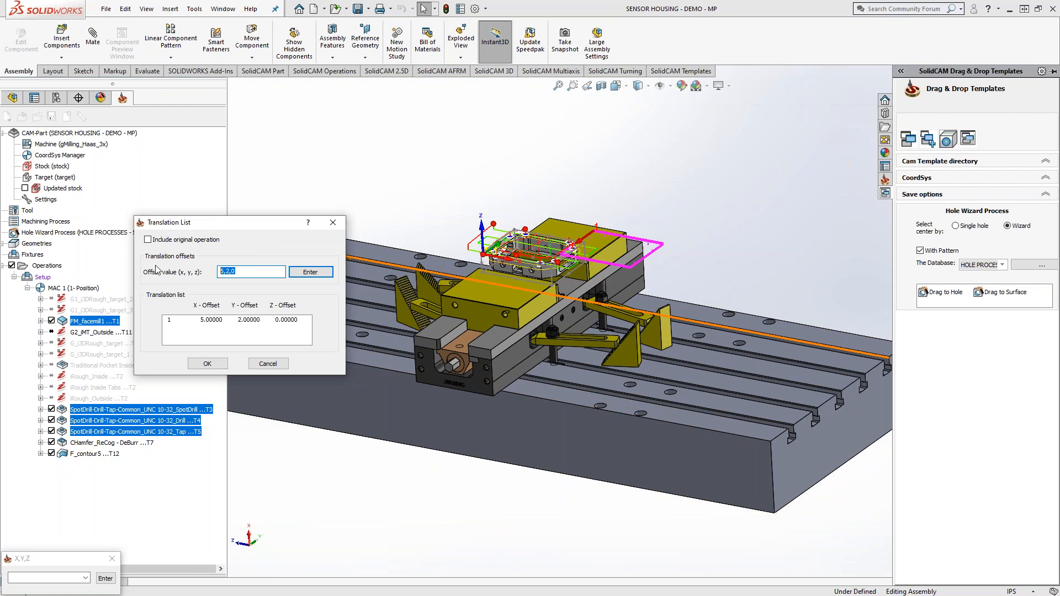
pyautogui.write('13,0,0')
pyautogui.click(311, 272)
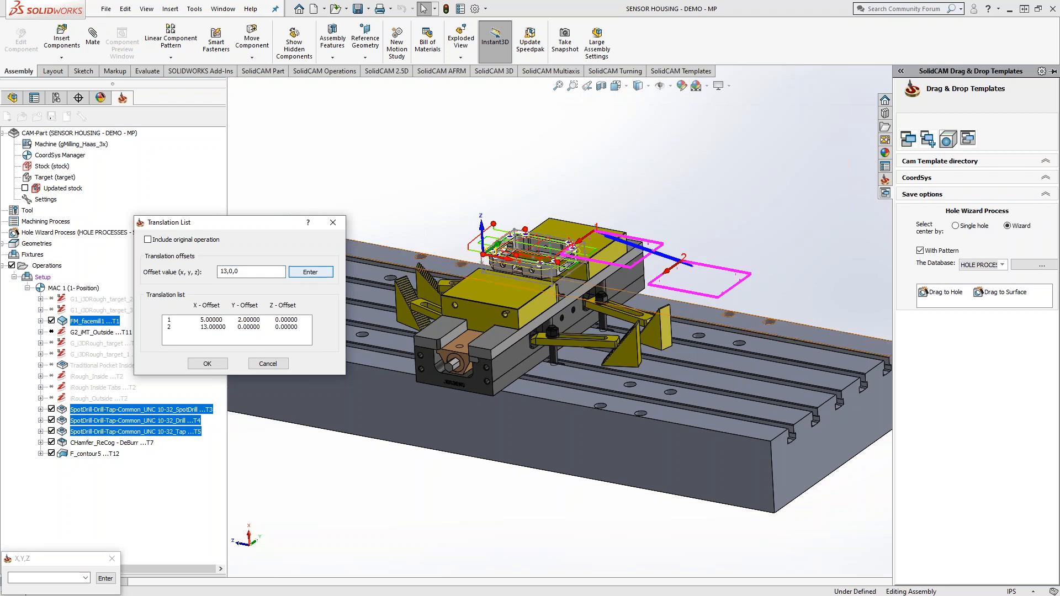
pyautogui.moveTo(585, 288); pyautogui.dragTo(646, 320, button='middle')
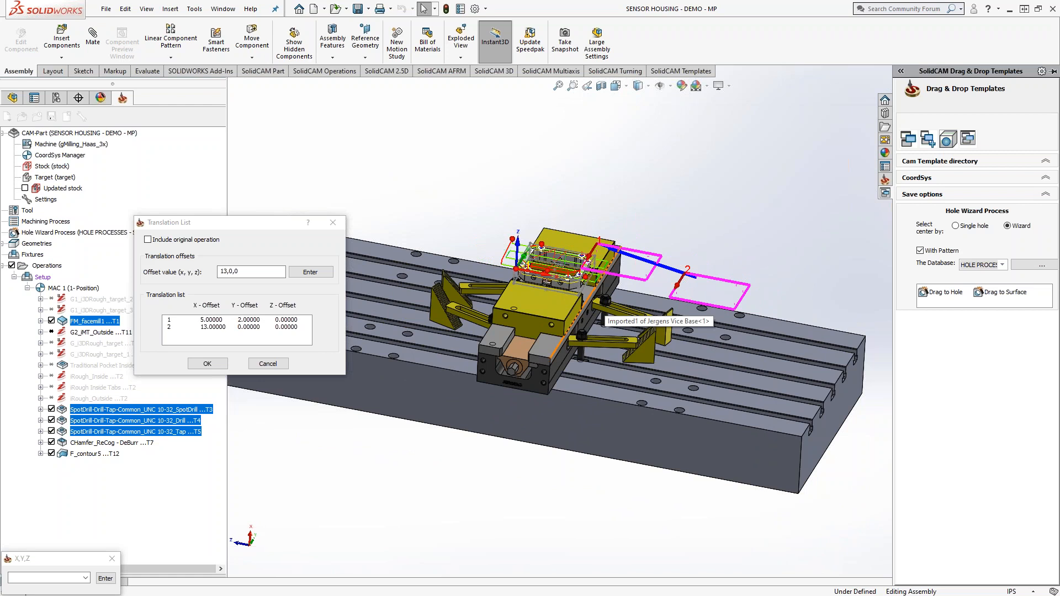
pyautogui.click(267, 363)
pyautogui.click(332, 404)
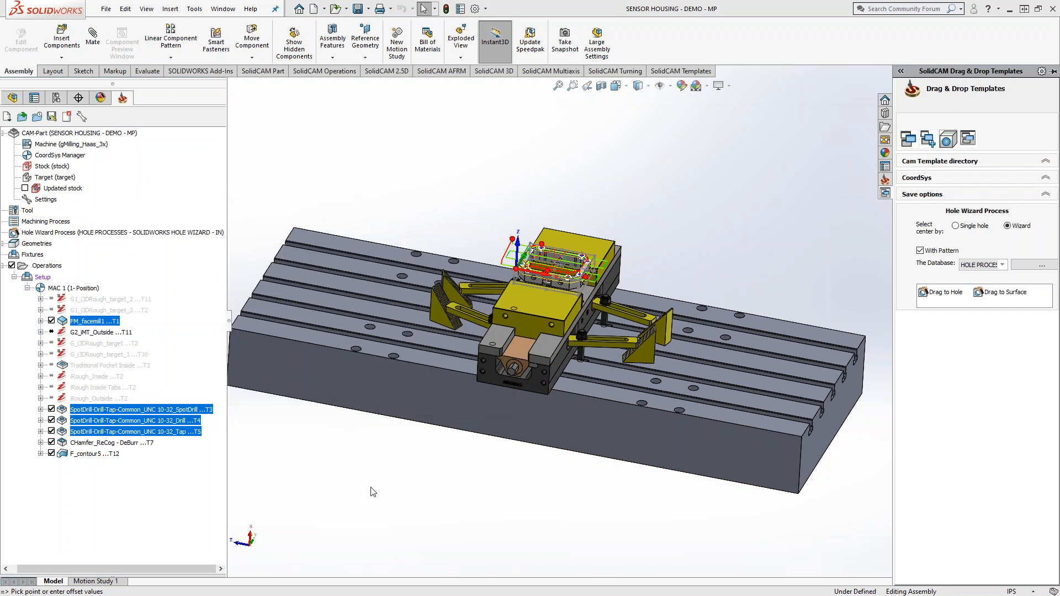